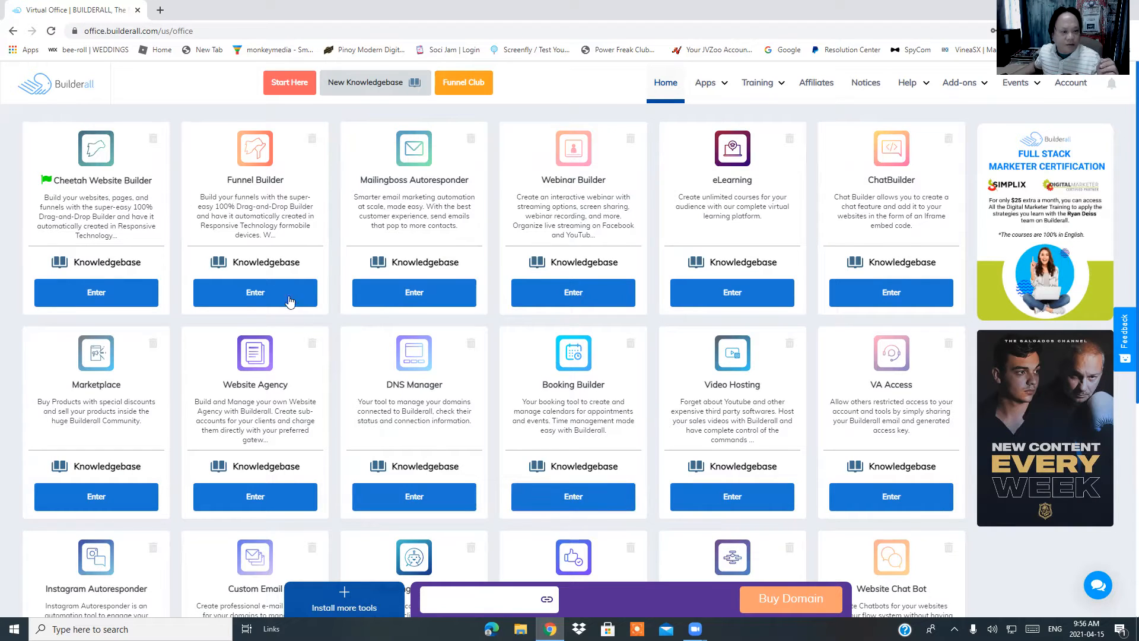
Step: Open the Cheetah Website Builder and bring up the pages of the Atomy Webinar site
{"action": "left_click", "coordinate": [102, 295]}
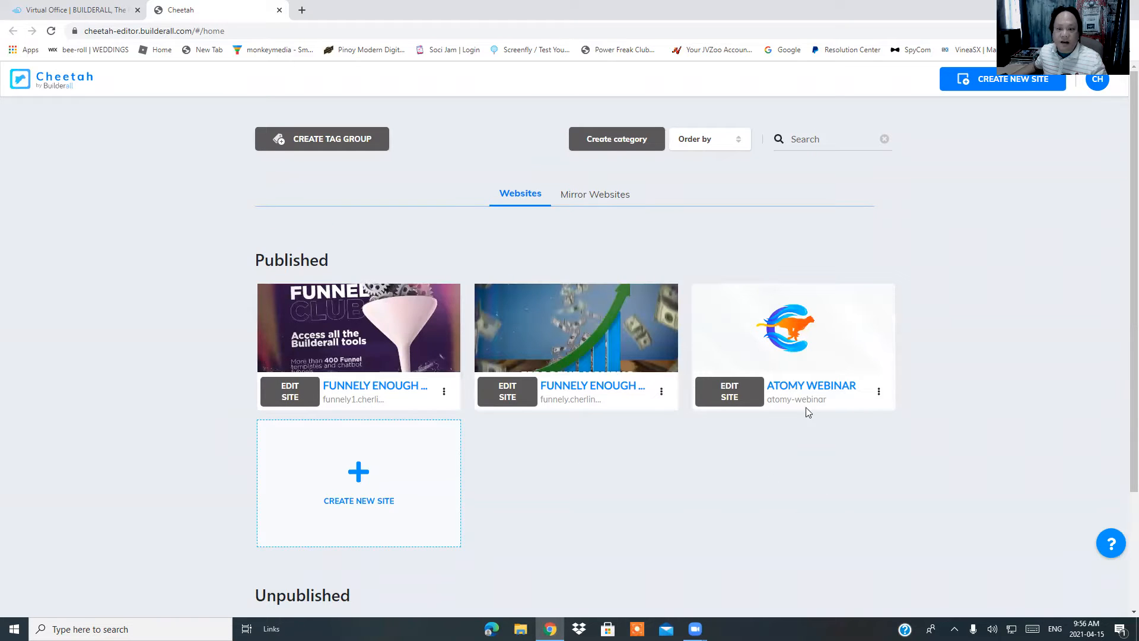
{"action": "left_click", "coordinate": [734, 402]}
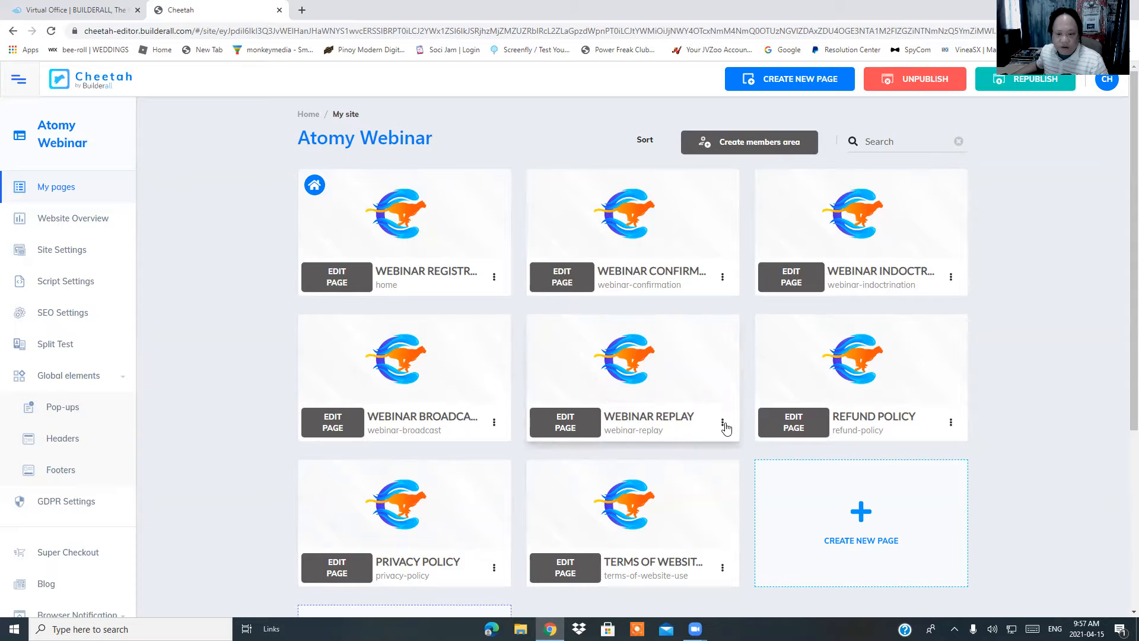
{"action": "scroll", "coordinate": [682, 461], "scroll_direction": "down", "scroll_amount": 3}
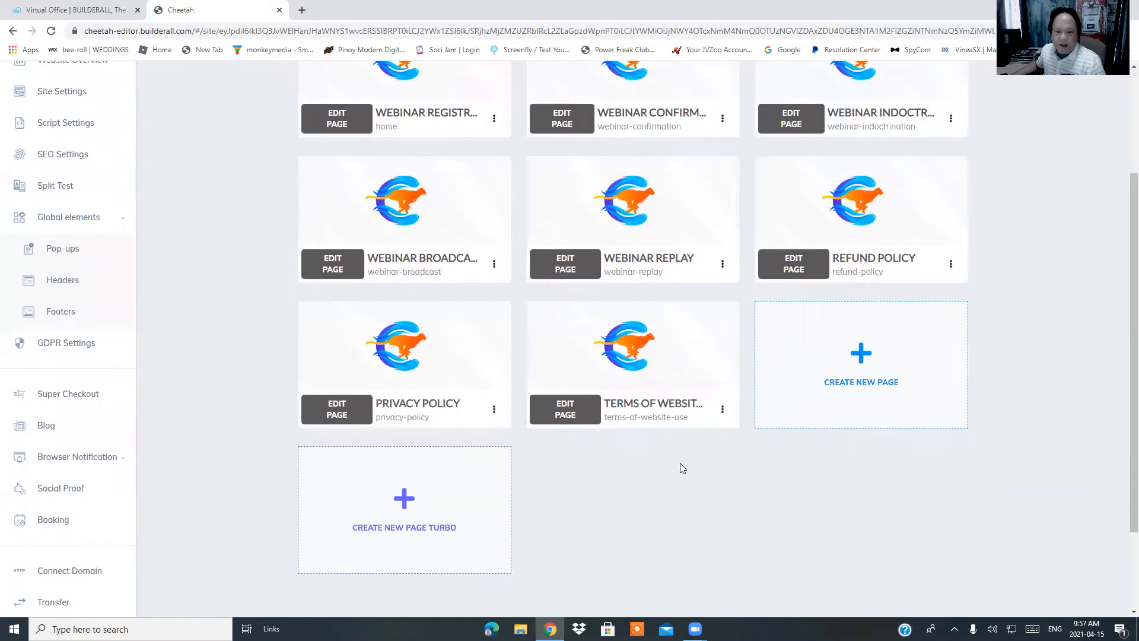
{"action": "scroll", "coordinate": [564, 332], "scroll_direction": "up", "scroll_amount": 3}
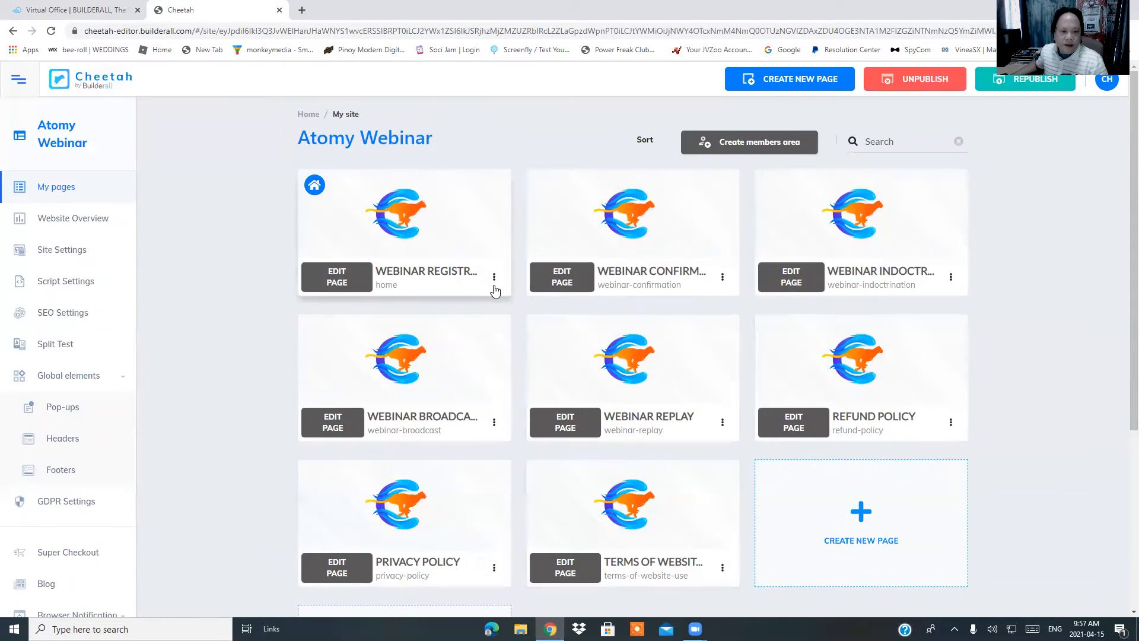
Step: Open the live webinar registration page and review its video, countdown, topic list and registration call to action
{"action": "left_click", "coordinate": [493, 284]}
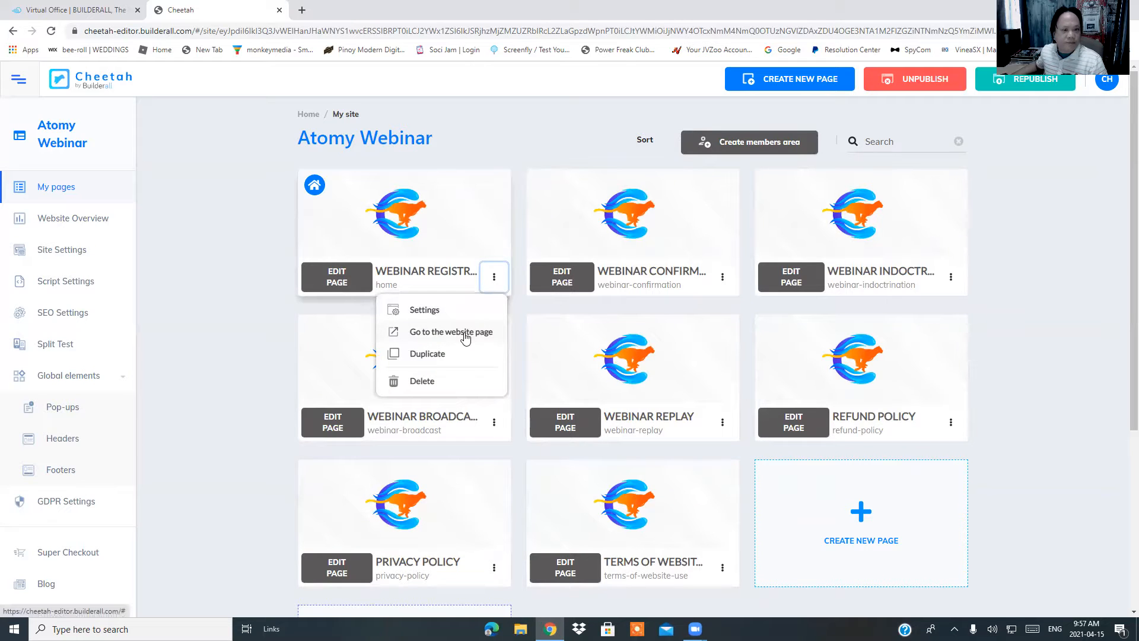
{"action": "left_click", "coordinate": [466, 335]}
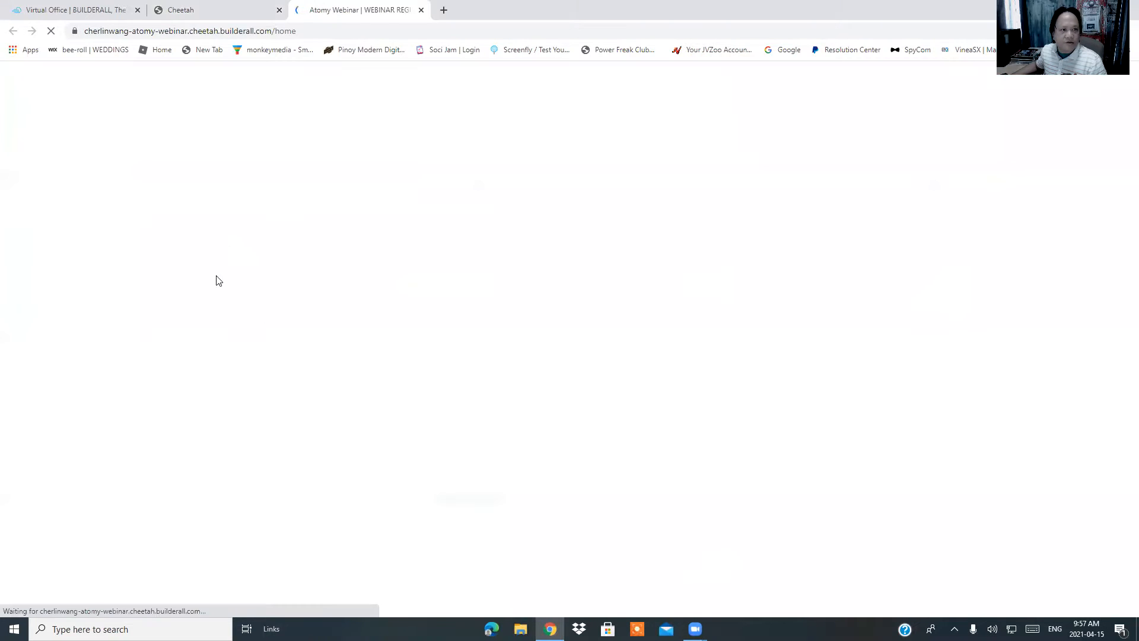
{"action": "scroll", "coordinate": [312, 256], "scroll_direction": "down", "scroll_amount": 3}
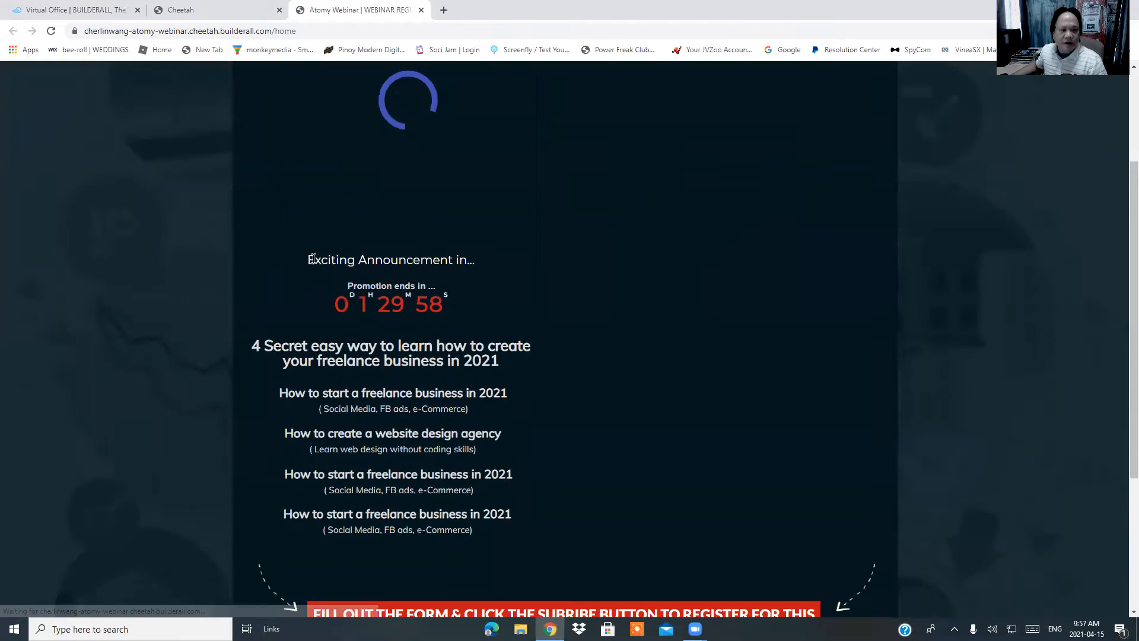
{"action": "scroll", "coordinate": [313, 258], "scroll_direction": "up", "scroll_amount": 3}
{"action": "scroll", "coordinate": [311, 261], "scroll_direction": "down", "scroll_amount": 2}
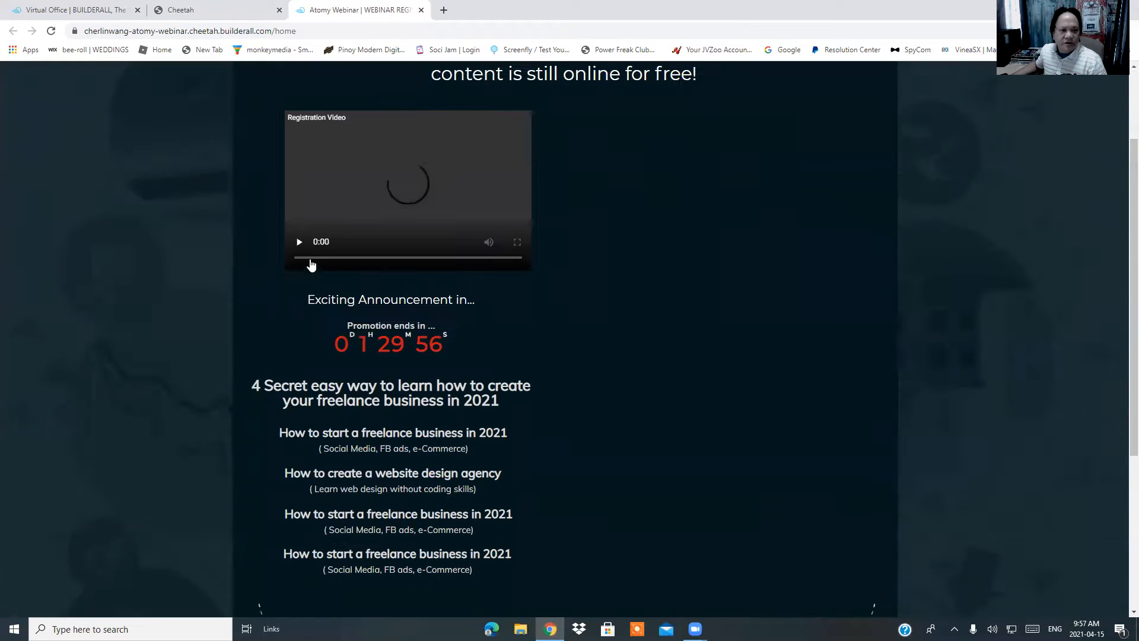
{"action": "scroll", "coordinate": [413, 322], "scroll_direction": "down", "scroll_amount": 4}
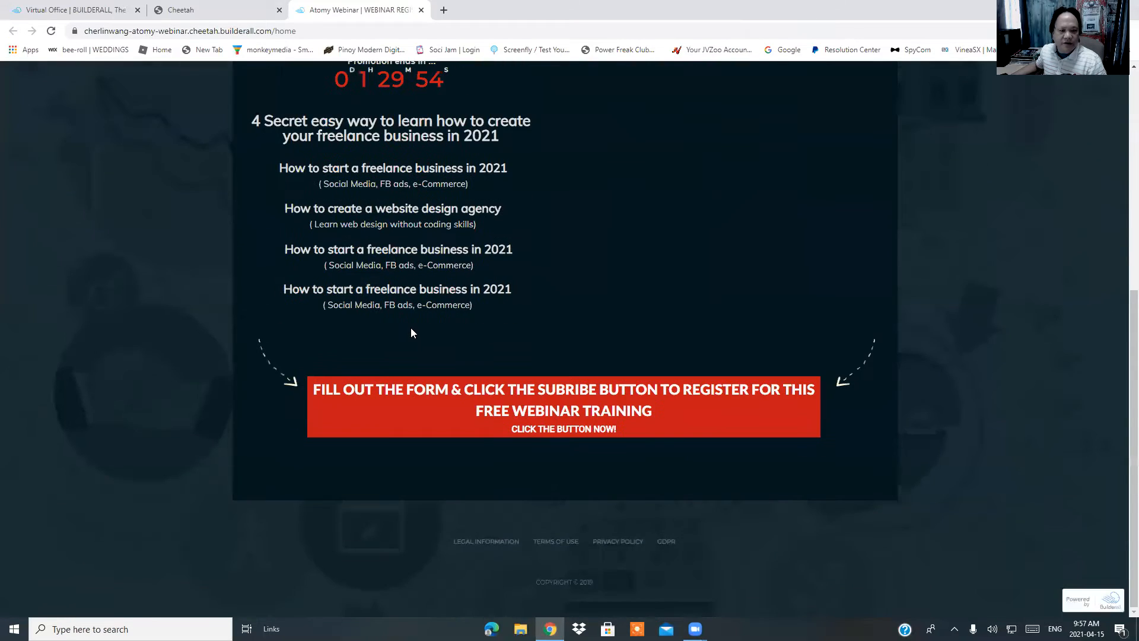
{"action": "scroll", "coordinate": [407, 333], "scroll_direction": "up", "scroll_amount": 2}
{"action": "scroll", "coordinate": [439, 362], "scroll_direction": "down", "scroll_amount": 2}
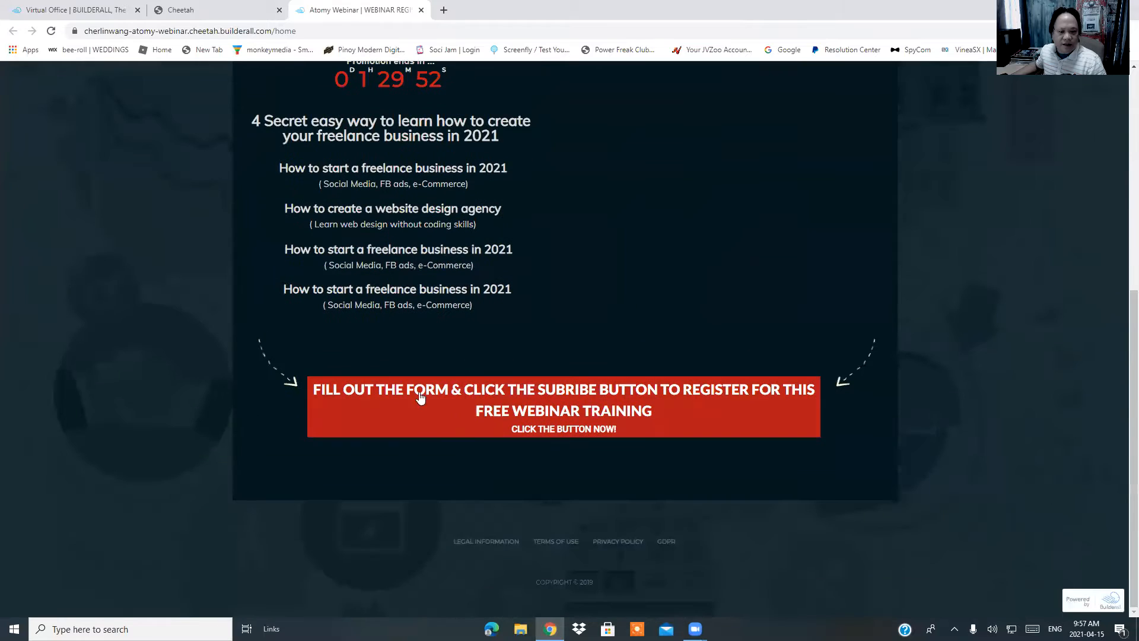
{"action": "scroll", "coordinate": [386, 394], "scroll_direction": "up", "scroll_amount": 6}
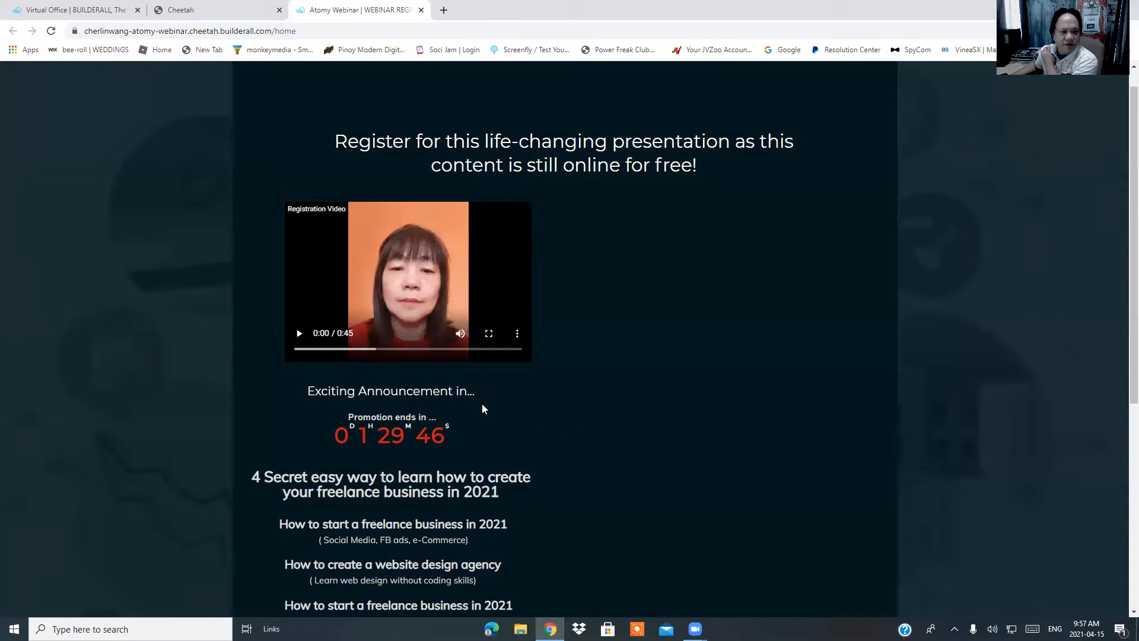
{"action": "scroll", "coordinate": [653, 267], "scroll_direction": "down", "scroll_amount": 4}
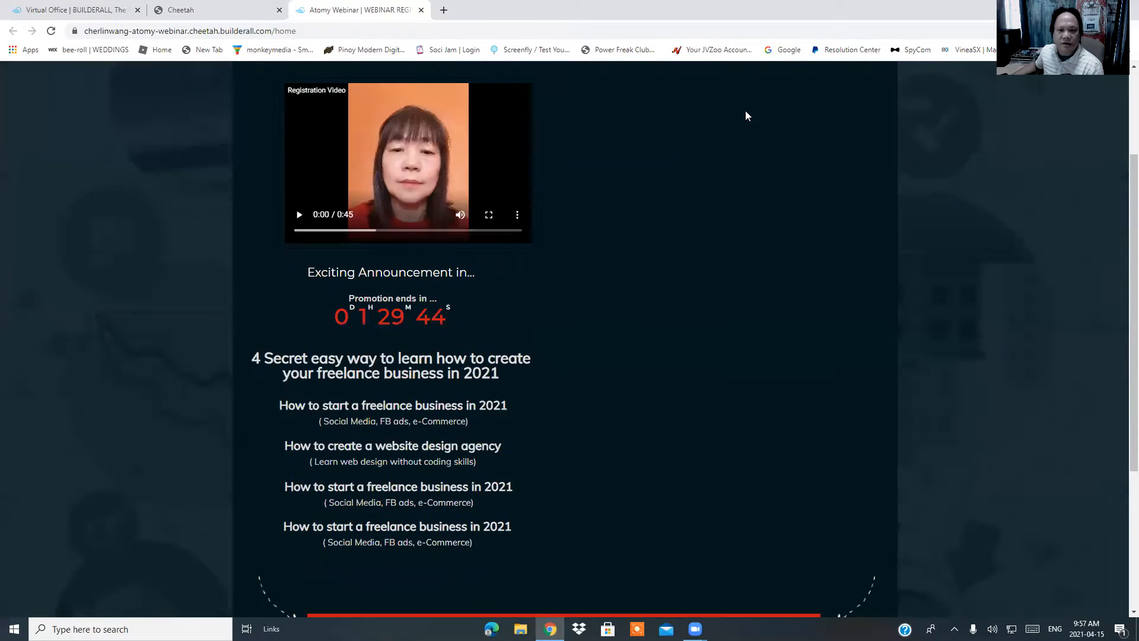
{"action": "scroll", "coordinate": [701, 122], "scroll_direction": "up", "scroll_amount": 3}
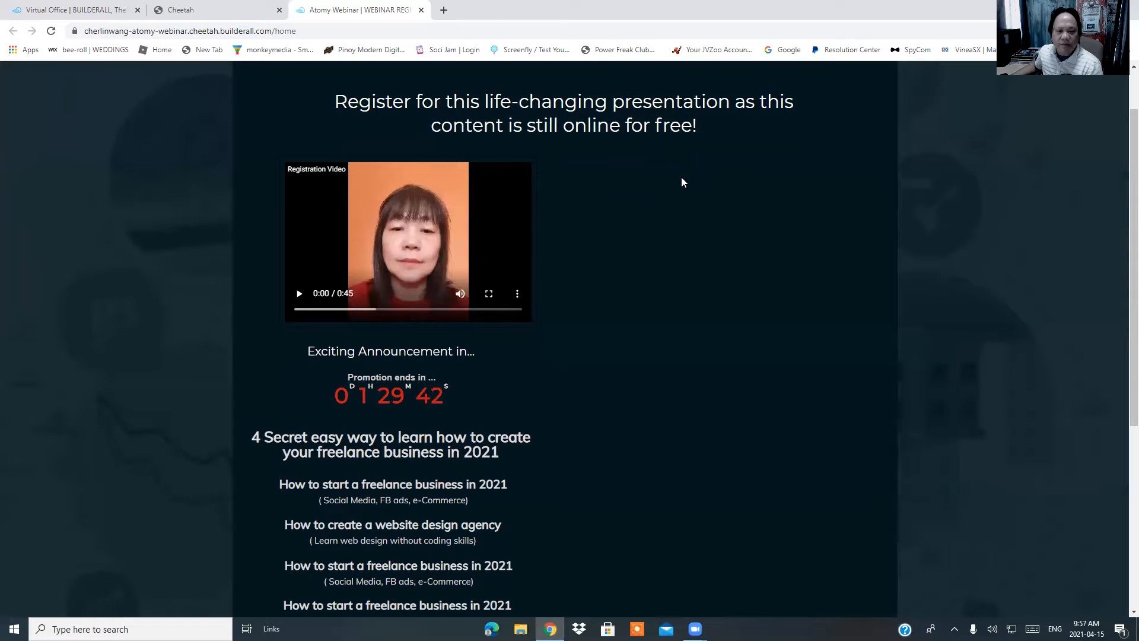
{"action": "scroll", "coordinate": [829, 365], "scroll_direction": "down", "scroll_amount": 3}
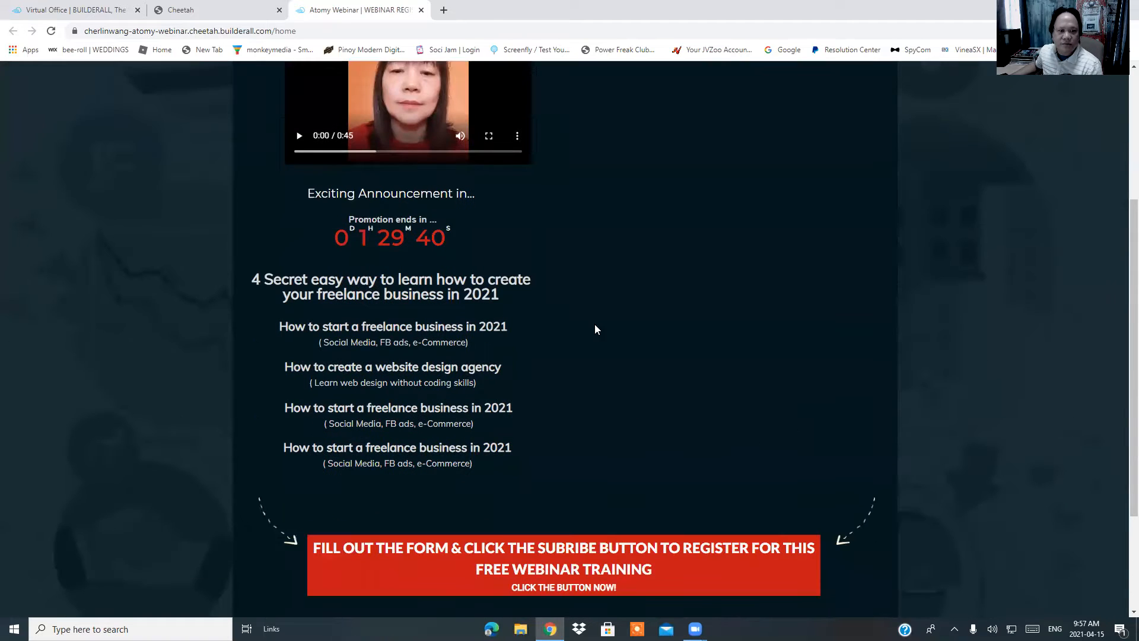
{"action": "scroll", "coordinate": [597, 327], "scroll_direction": "up", "scroll_amount": 3}
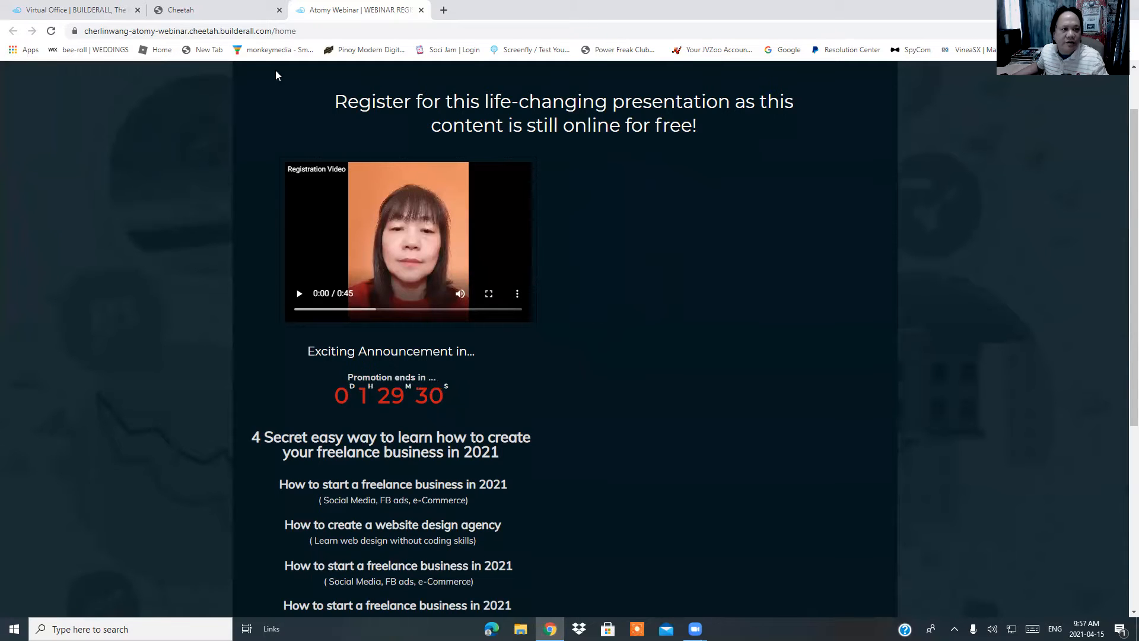
Step: From the site's page list, open the live webinar confirmation page and review its layout
{"action": "left_click", "coordinate": [213, 10]}
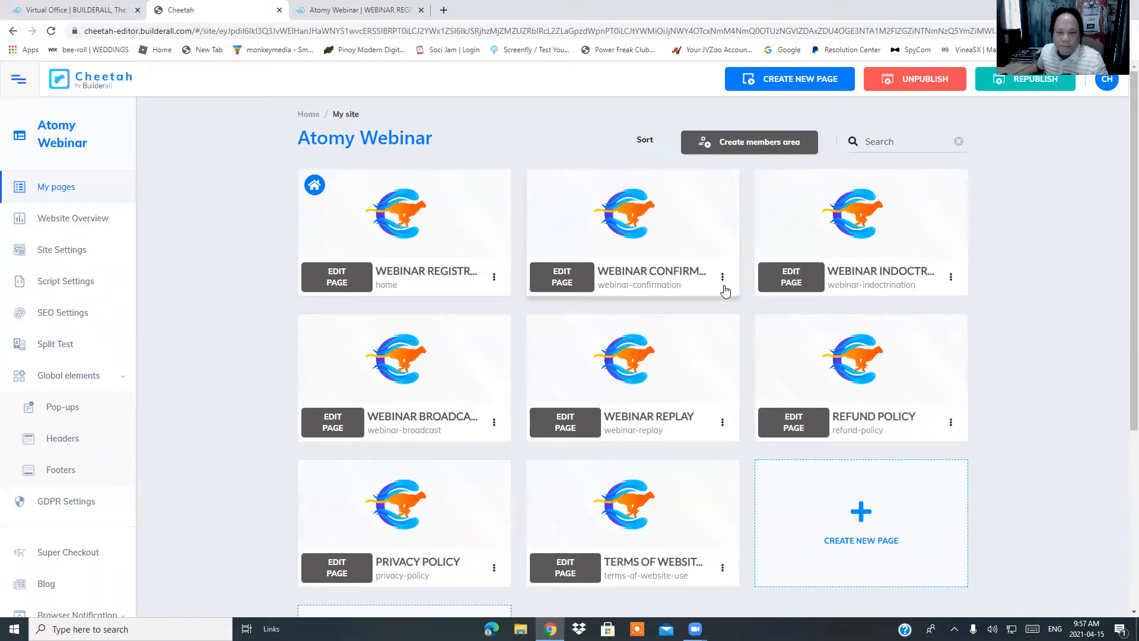
{"action": "left_click", "coordinate": [723, 280]}
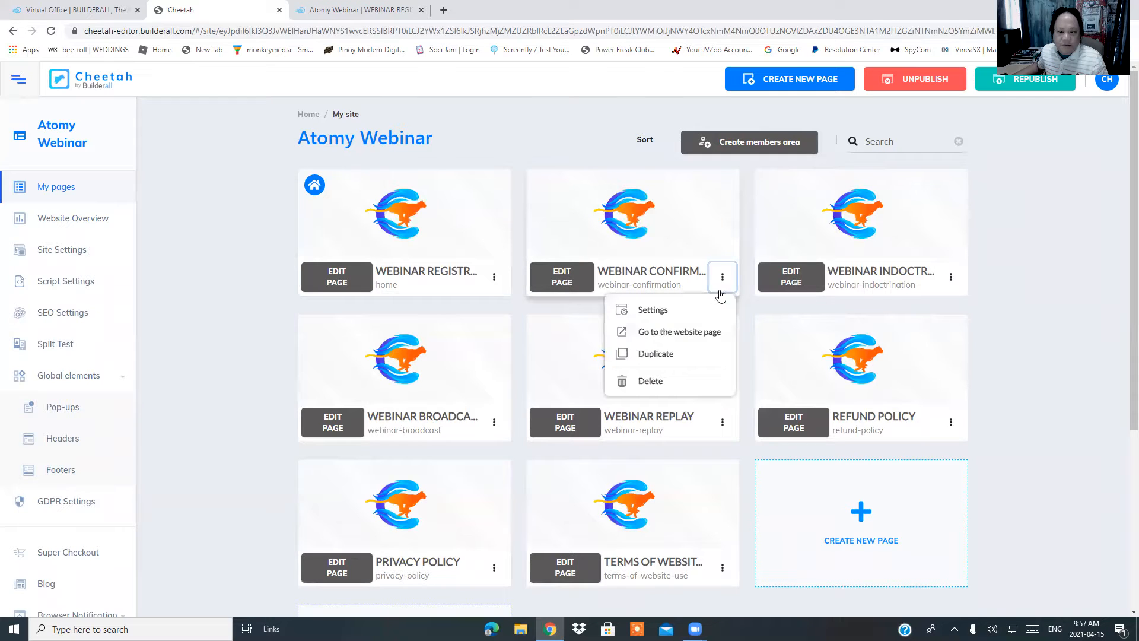
{"action": "left_click", "coordinate": [688, 332]}
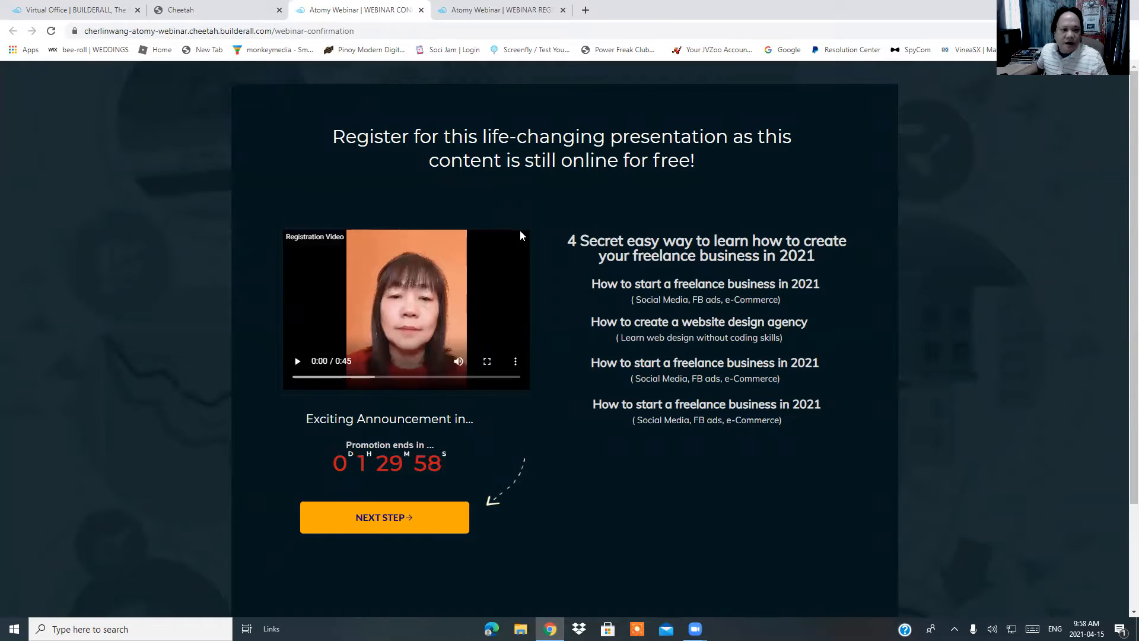
{"action": "scroll", "coordinate": [521, 231], "scroll_direction": "down", "scroll_amount": 1}
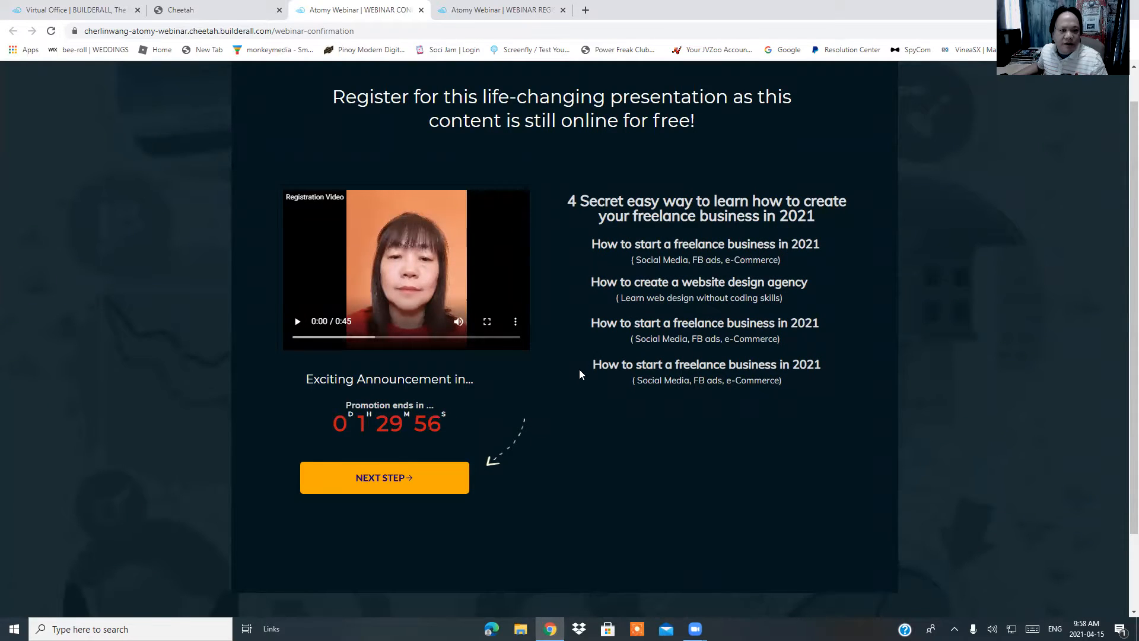
{"action": "scroll", "coordinate": [608, 394], "scroll_direction": "up", "scroll_amount": 1}
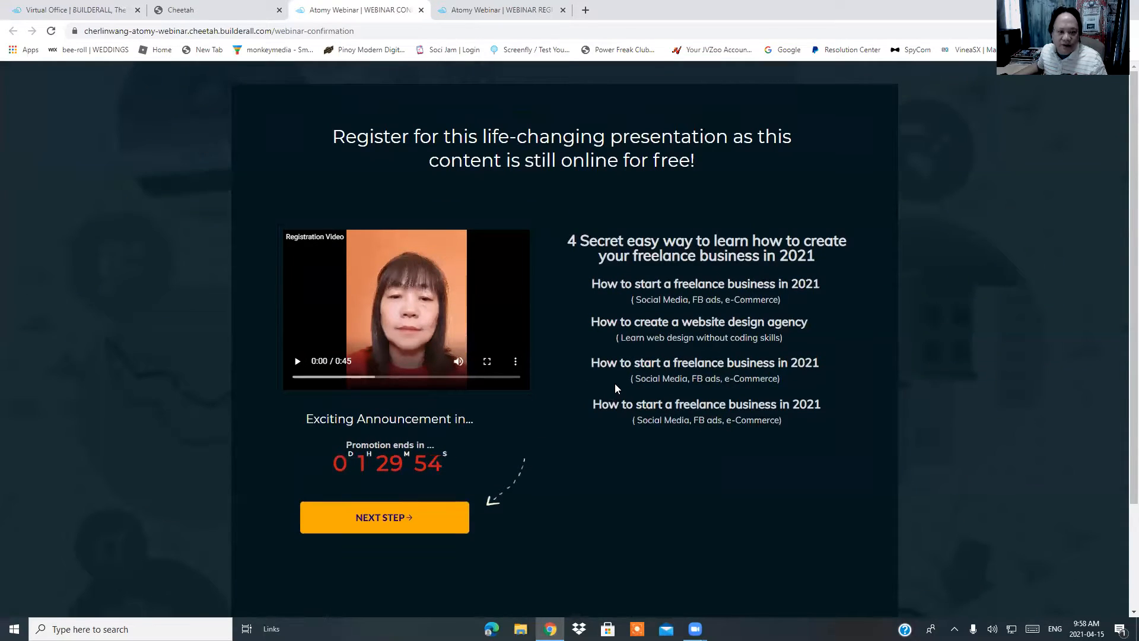
{"action": "scroll", "coordinate": [599, 388], "scroll_direction": "down", "scroll_amount": 3}
{"action": "scroll", "coordinate": [577, 368], "scroll_direction": "up", "scroll_amount": 3}
Step: Return to the Builderall Virtual Office and look through the available tools
{"action": "left_click", "coordinate": [232, 13]}
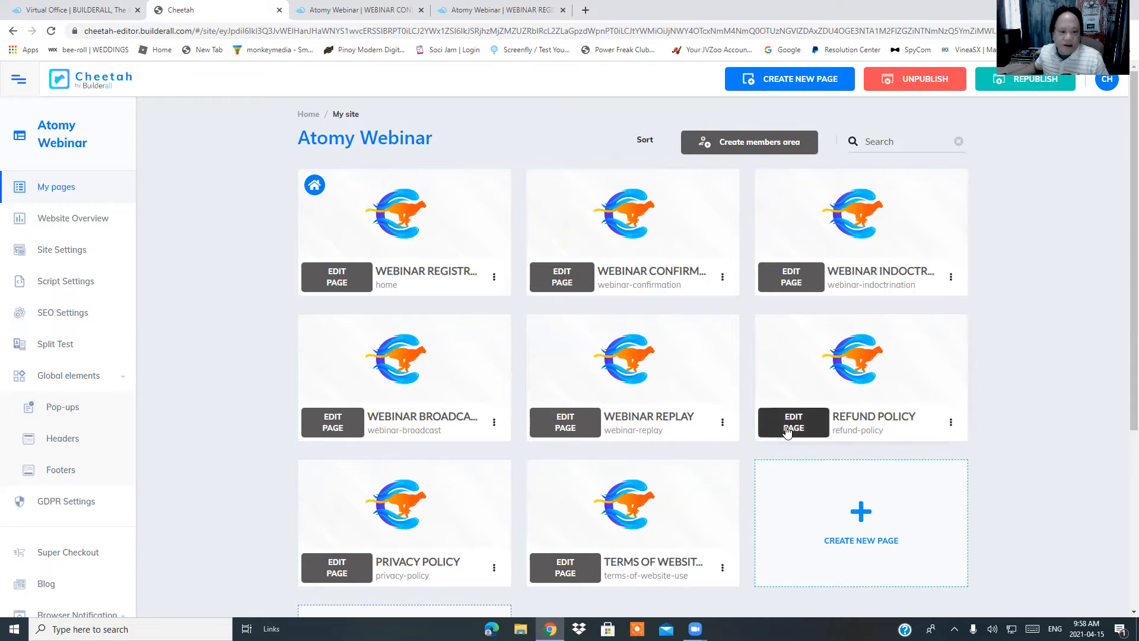
{"action": "mouse_move", "coordinate": [650, 354]}
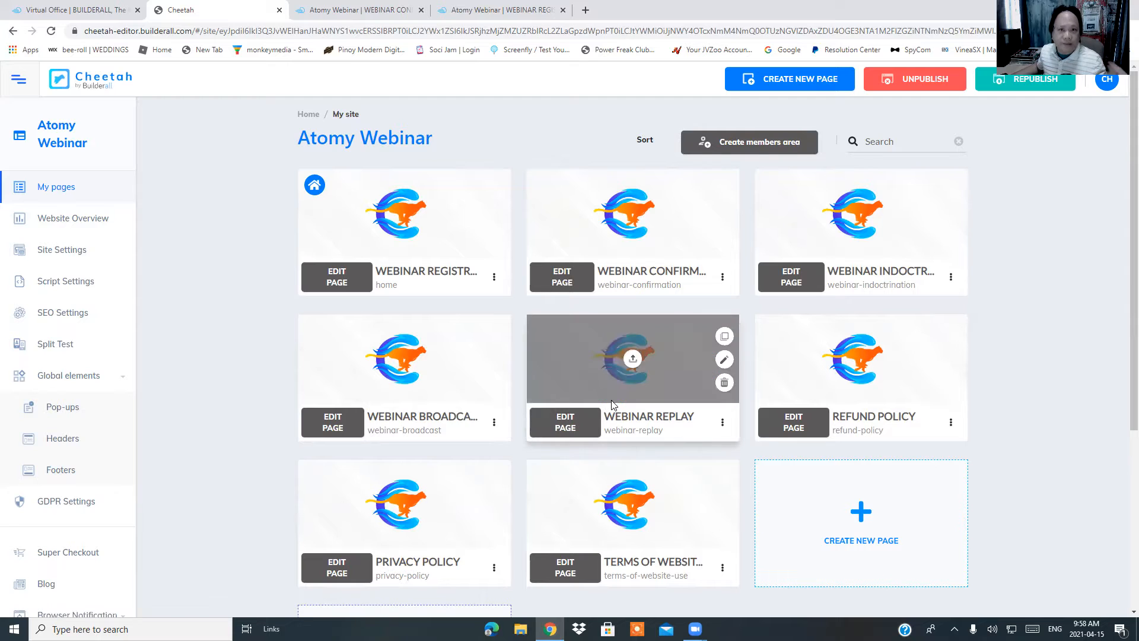
{"action": "left_click", "coordinate": [82, 8]}
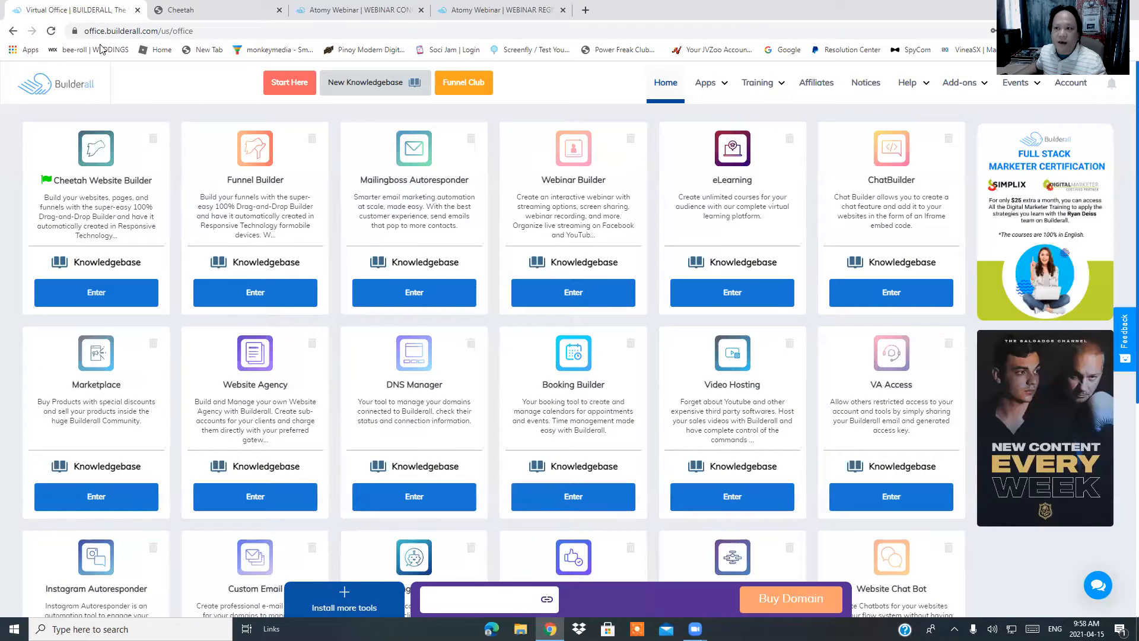
{"action": "scroll", "coordinate": [570, 249], "scroll_direction": "down", "scroll_amount": 3}
{"action": "scroll", "coordinate": [415, 321], "scroll_direction": "up", "scroll_amount": 3}
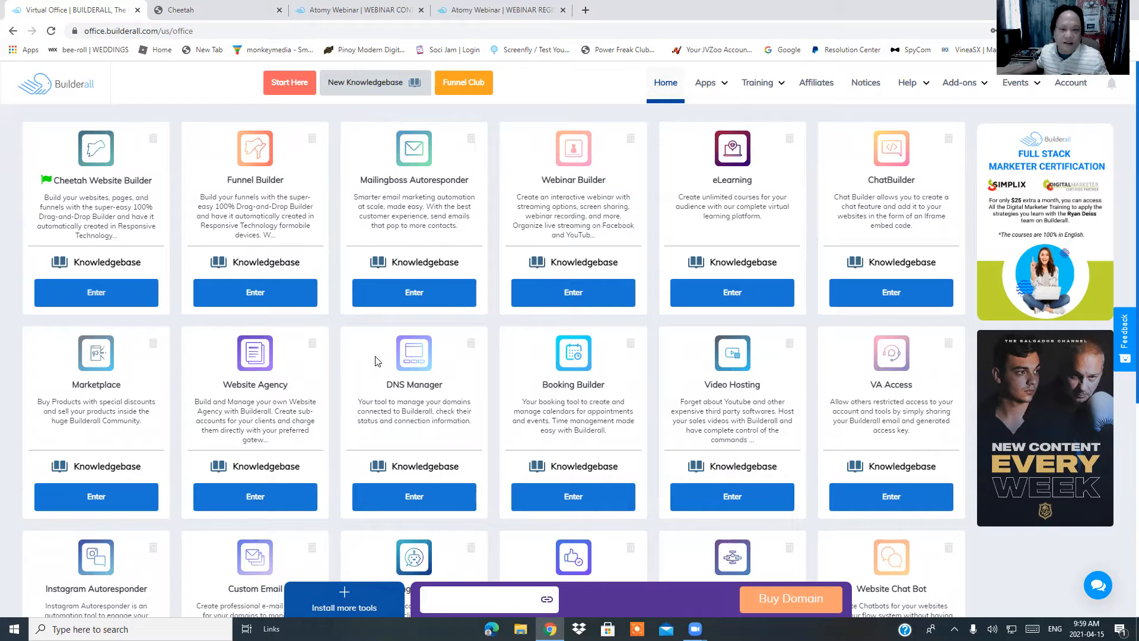
{"action": "scroll", "coordinate": [392, 351], "scroll_direction": "down", "scroll_amount": 5}
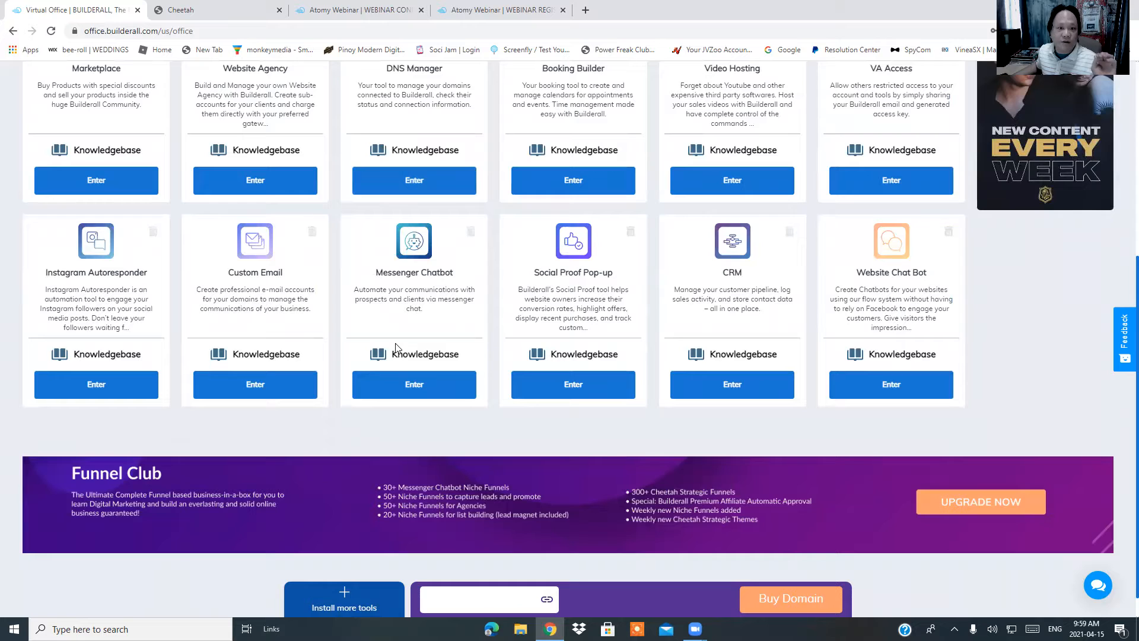
{"action": "scroll", "coordinate": [394, 356], "scroll_direction": "up", "scroll_amount": 4}
{"action": "scroll", "coordinate": [392, 368], "scroll_direction": "up", "scroll_amount": 2}
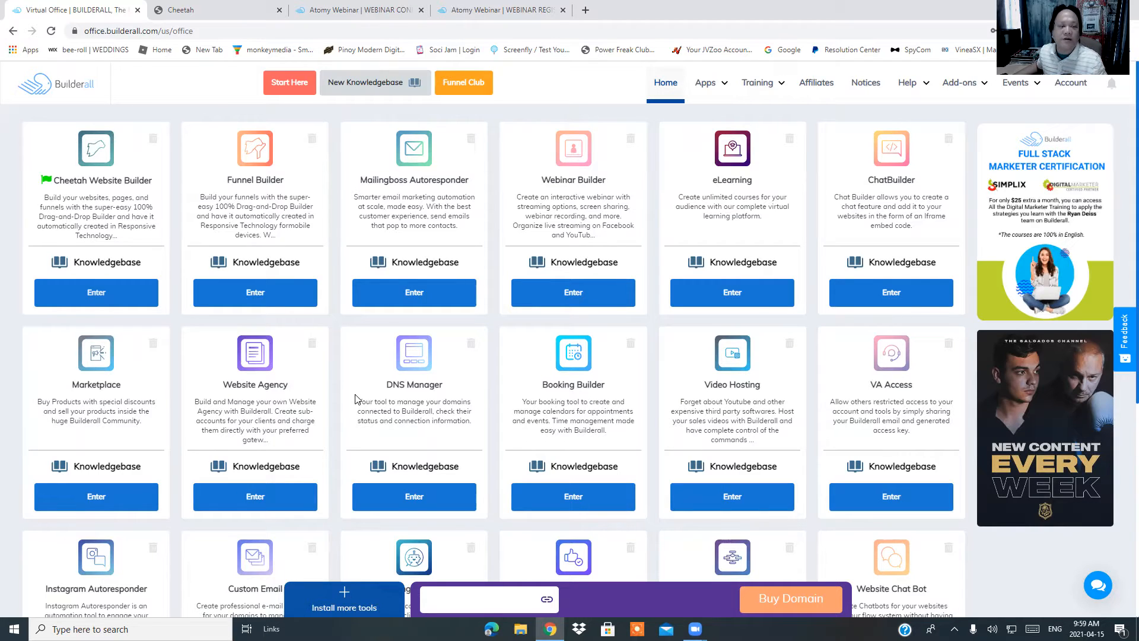
Step: Switch back to the live webinar registration page and review it down to the footer
{"action": "left_click", "coordinate": [495, 9]}
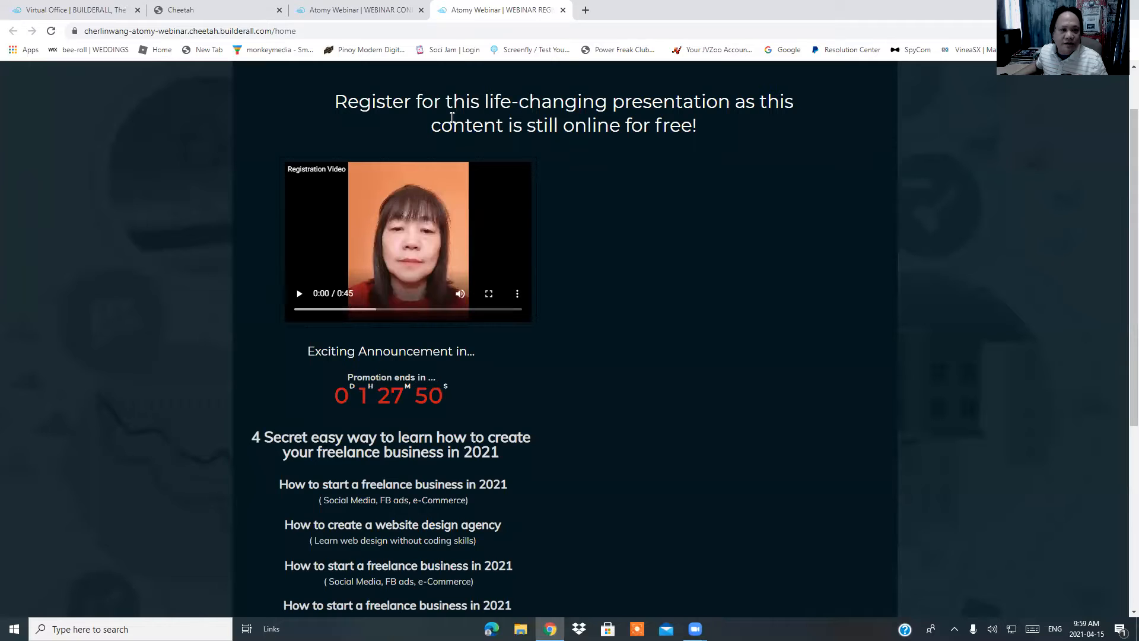
{"action": "scroll", "coordinate": [647, 273], "scroll_direction": "down", "scroll_amount": 5}
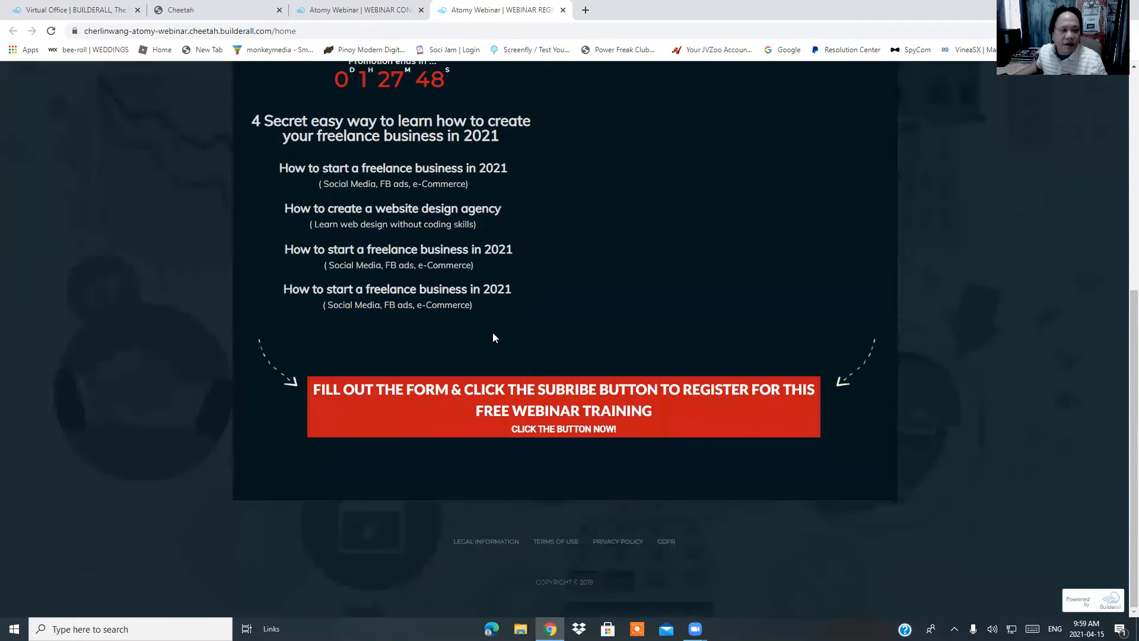
{"action": "scroll", "coordinate": [492, 338], "scroll_direction": "up", "scroll_amount": 3}
Step: From the site's page list, open the live webinar indoctrination page and review its video and next-step section
{"action": "left_click", "coordinate": [223, 8]}
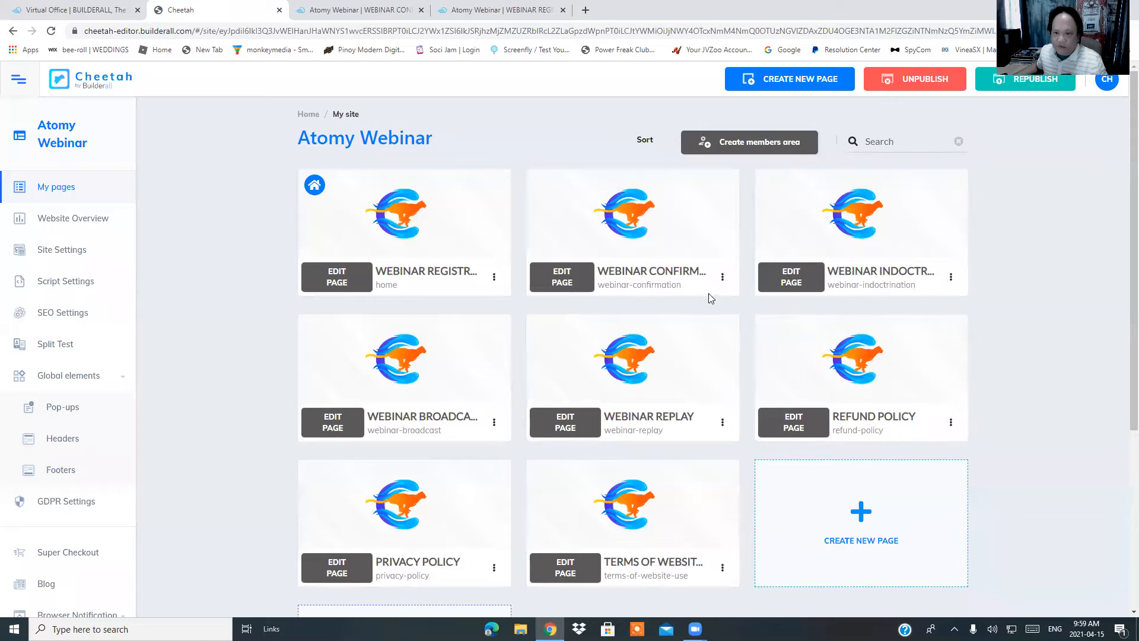
{"action": "left_click", "coordinate": [950, 277]}
{"action": "left_click", "coordinate": [874, 336]}
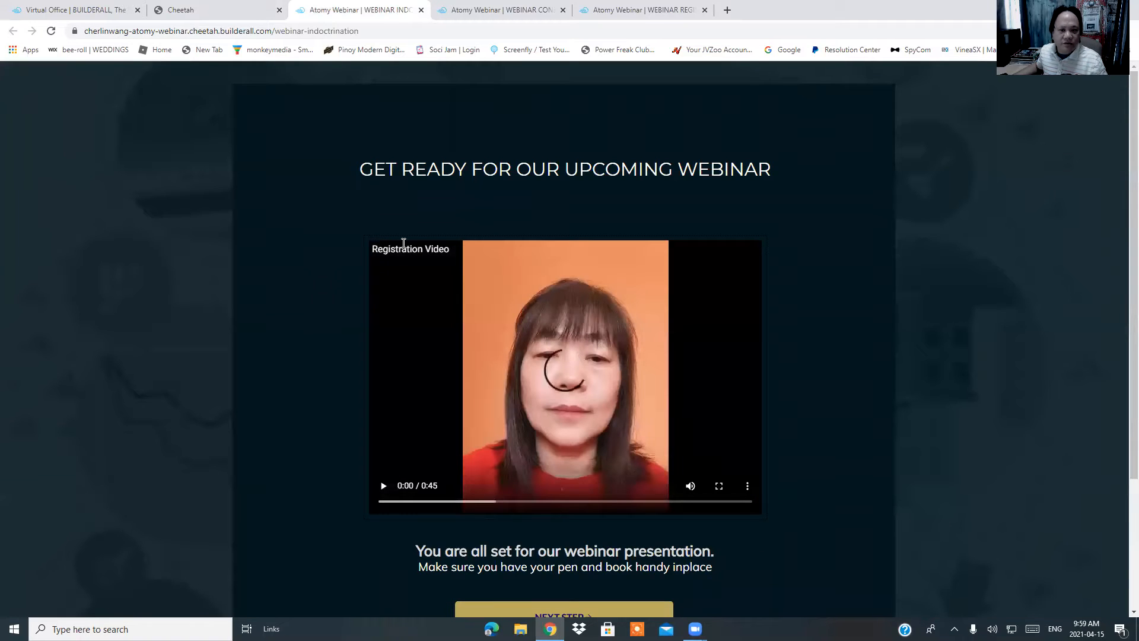
{"action": "scroll", "coordinate": [398, 256], "scroll_direction": "down", "scroll_amount": 3}
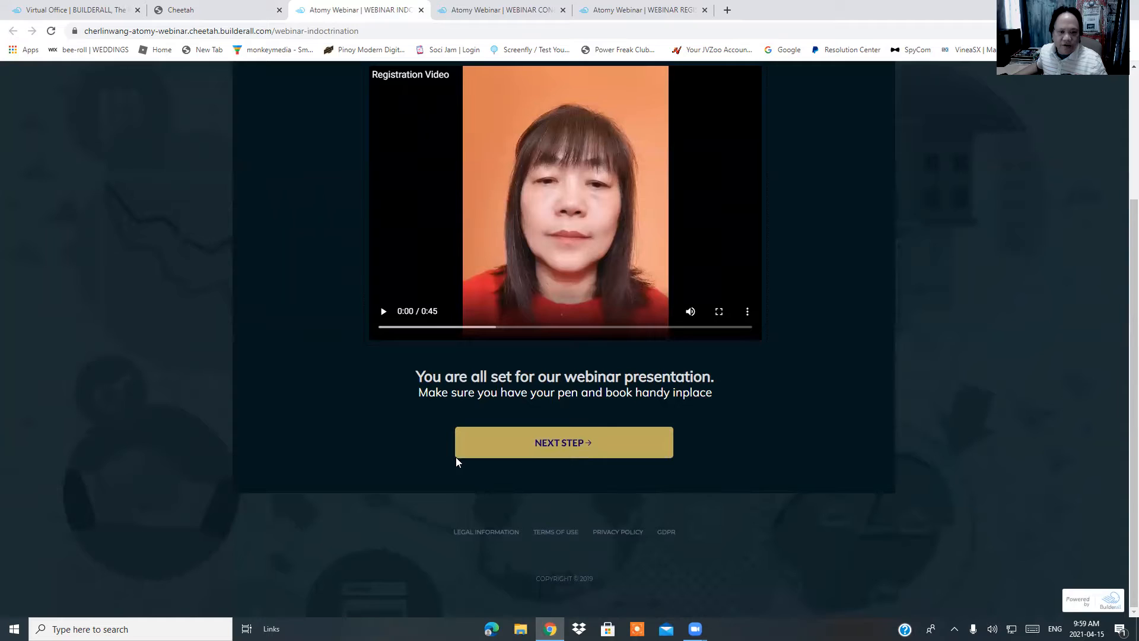
{"action": "scroll", "coordinate": [351, 356], "scroll_direction": "up", "scroll_amount": 3}
Step: Go back to the Atomy Webinar page list and open the live webinar broadcast page
{"action": "left_click", "coordinate": [195, 10]}
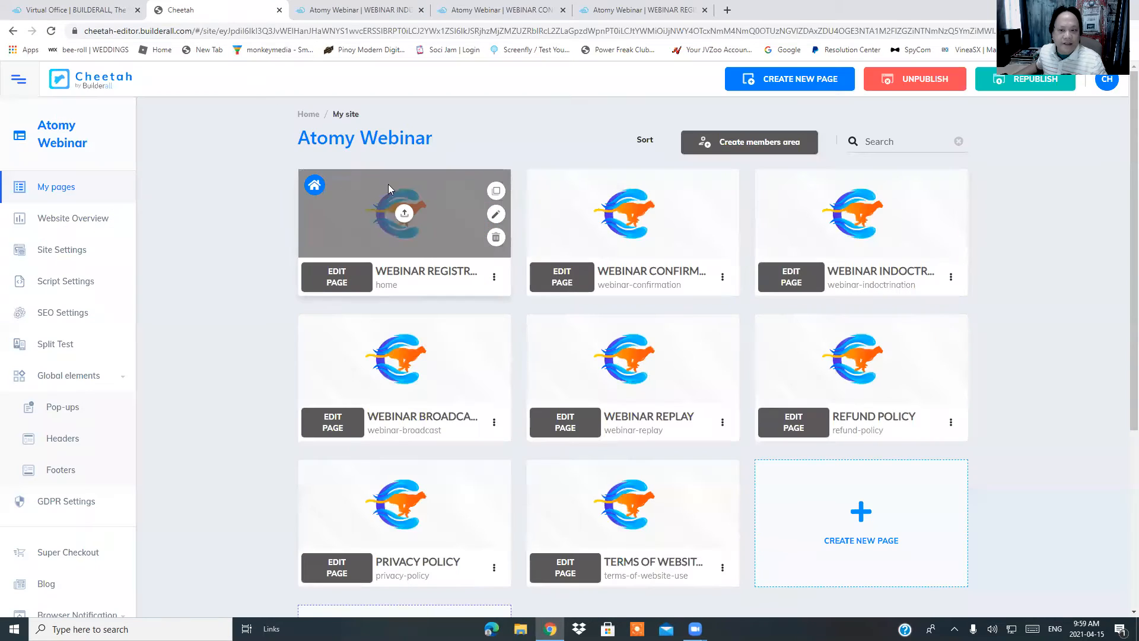
{"action": "scroll", "coordinate": [631, 350], "scroll_direction": "down", "scroll_amount": 2}
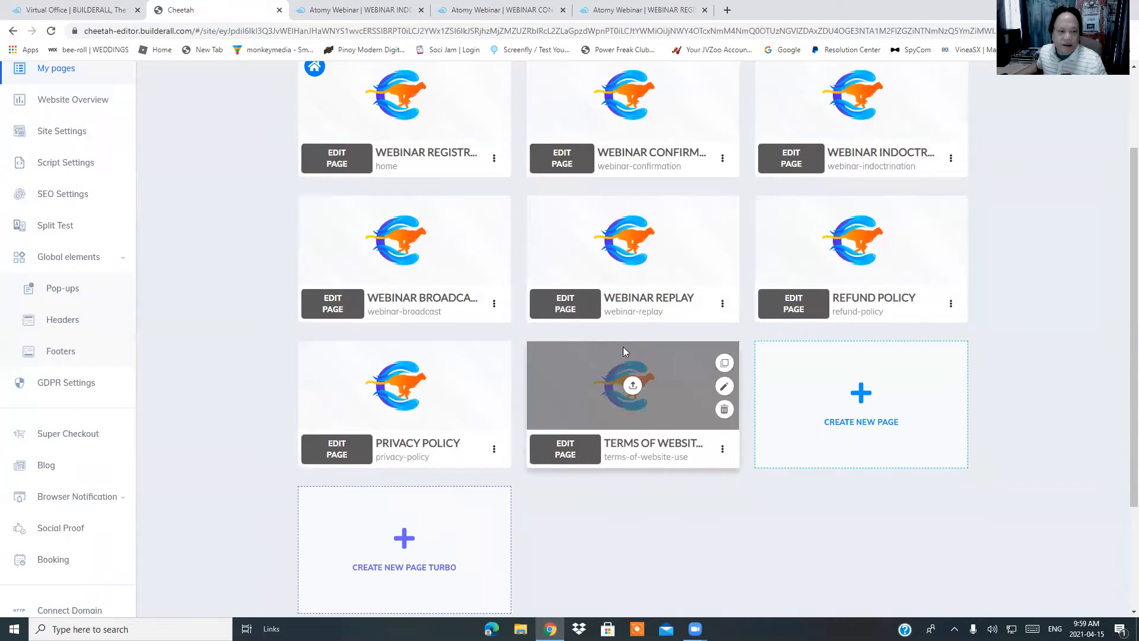
{"action": "left_click", "coordinate": [495, 311]}
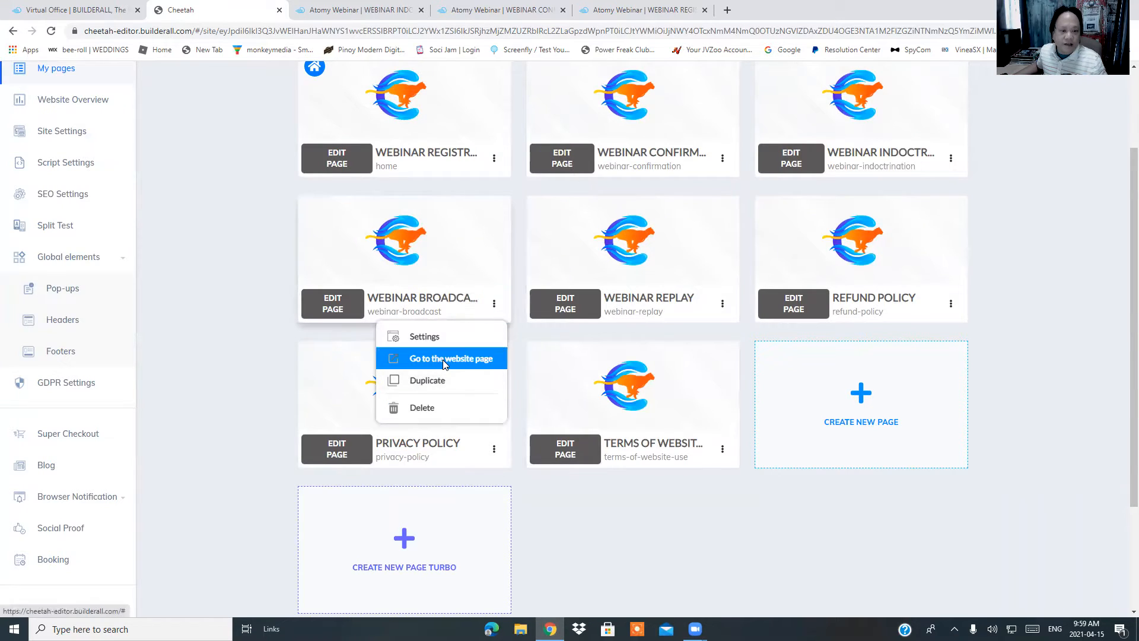
{"action": "left_click", "coordinate": [446, 363]}
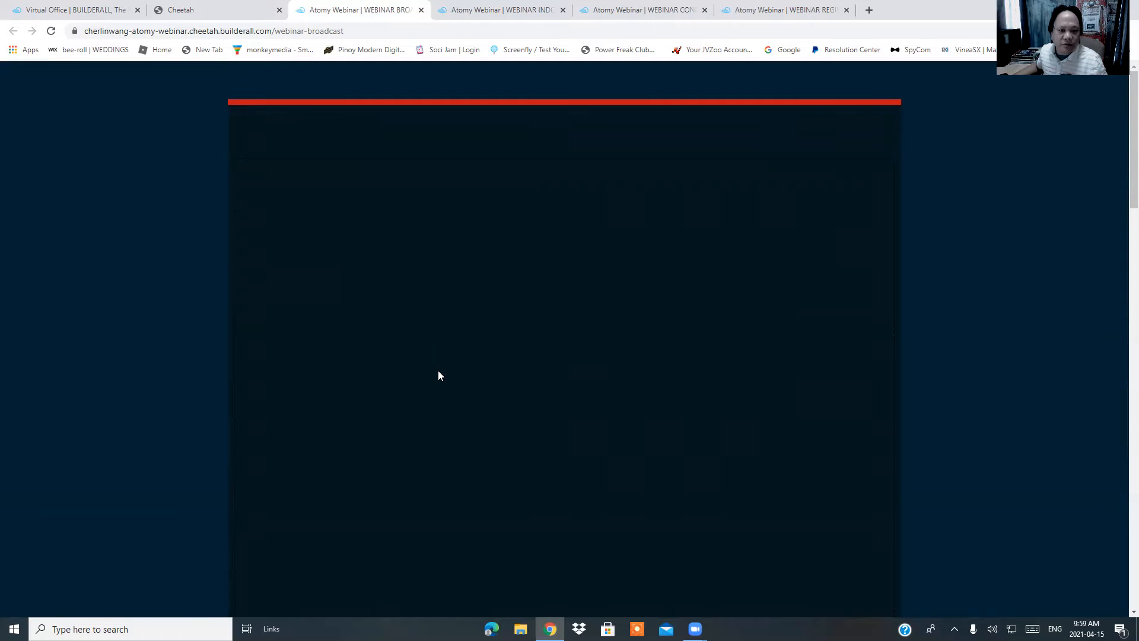
Step: Review the live webinar broadcast page through its countdown timer, registration and stay-tuned sections, then close it
{"action": "scroll", "coordinate": [435, 374], "scroll_direction": "down", "scroll_amount": 9}
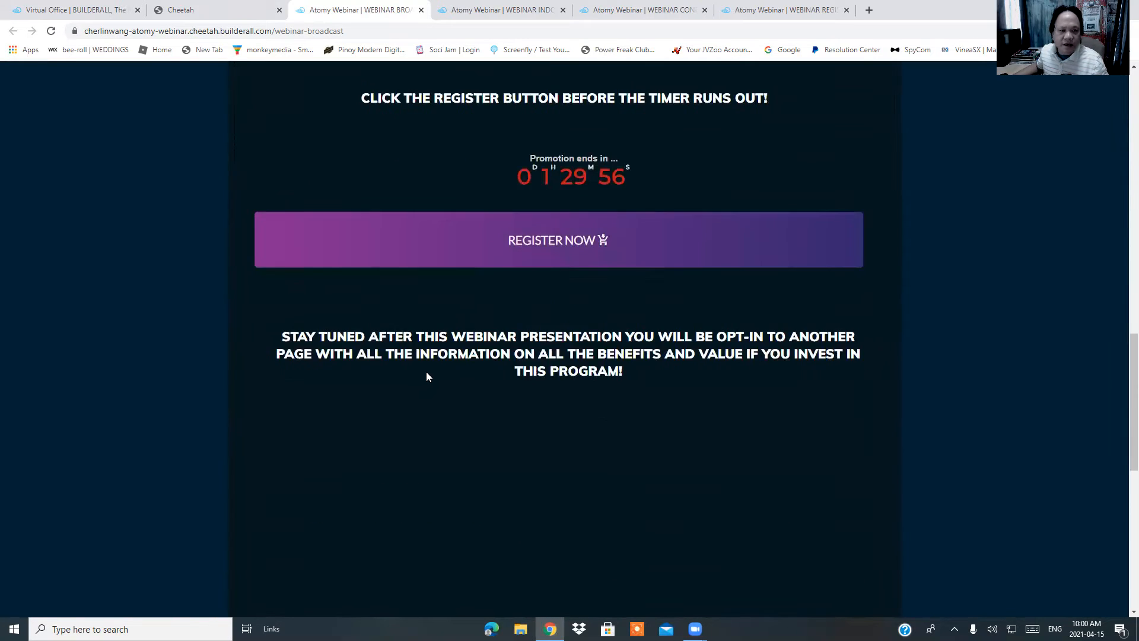
{"action": "scroll", "coordinate": [426, 372], "scroll_direction": "down", "scroll_amount": 5}
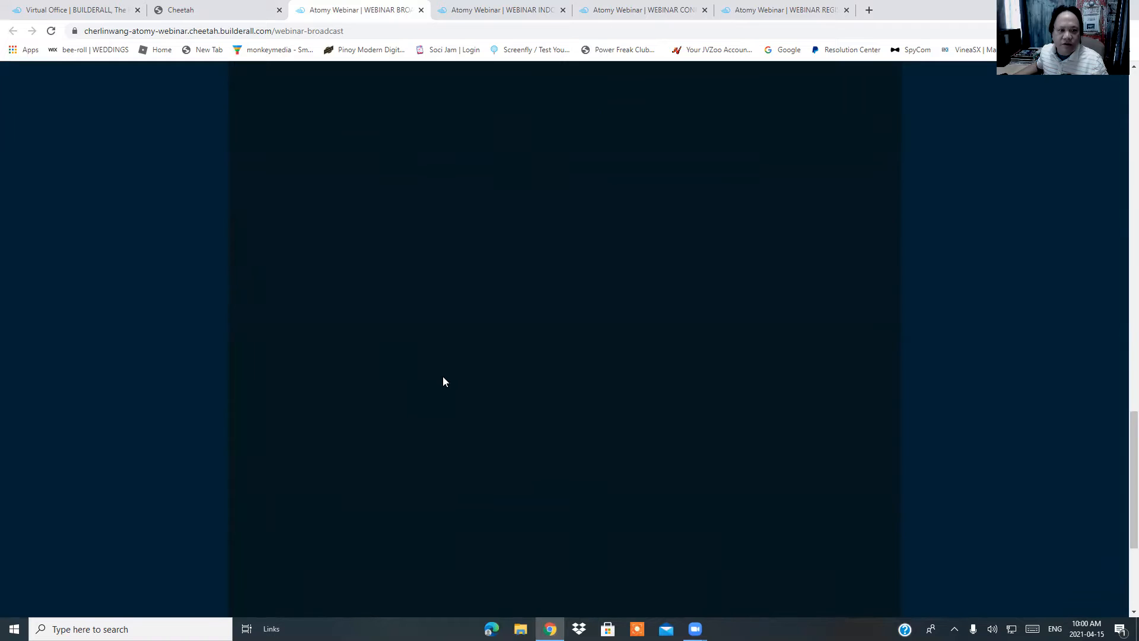
{"action": "scroll", "coordinate": [443, 356], "scroll_direction": "up", "scroll_amount": 10}
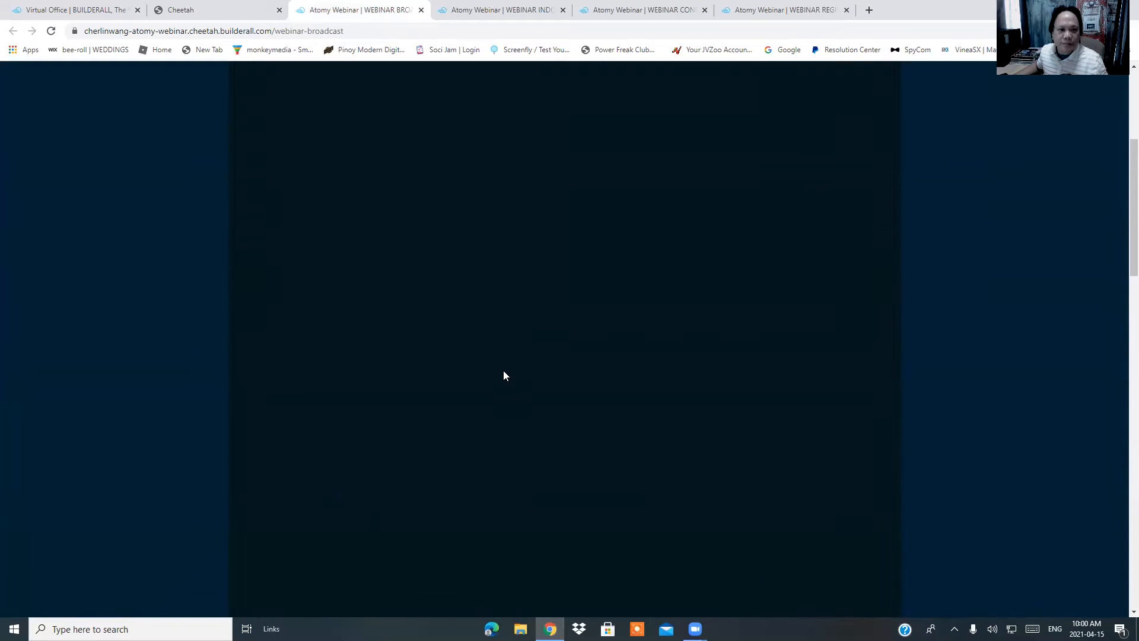
{"action": "scroll", "coordinate": [366, 293], "scroll_direction": "up", "scroll_amount": 3}
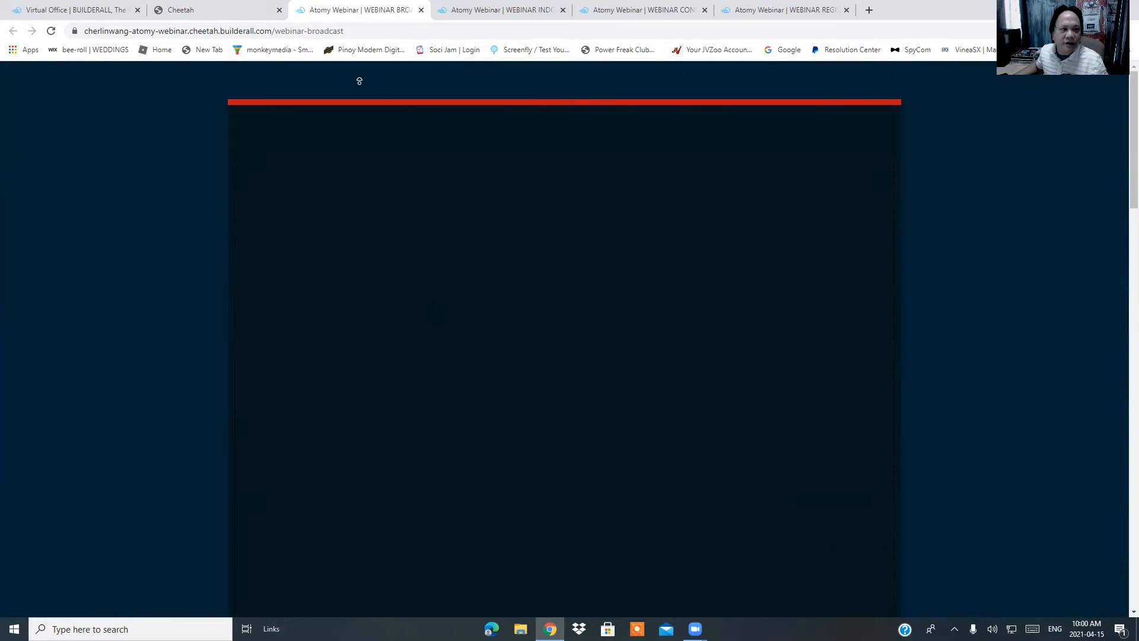
{"action": "left_click", "coordinate": [421, 10]}
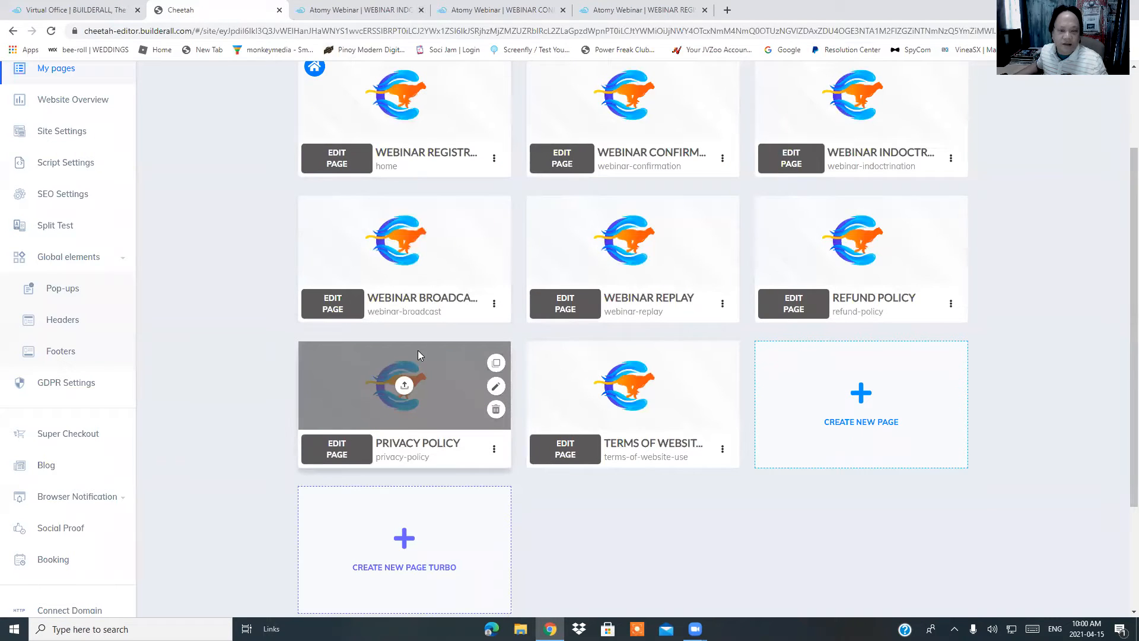
Step: Open the live webinar replay page, pause its video, and review the page down to the footer
{"action": "left_click", "coordinate": [728, 314]}
{"action": "left_click", "coordinate": [692, 356]}
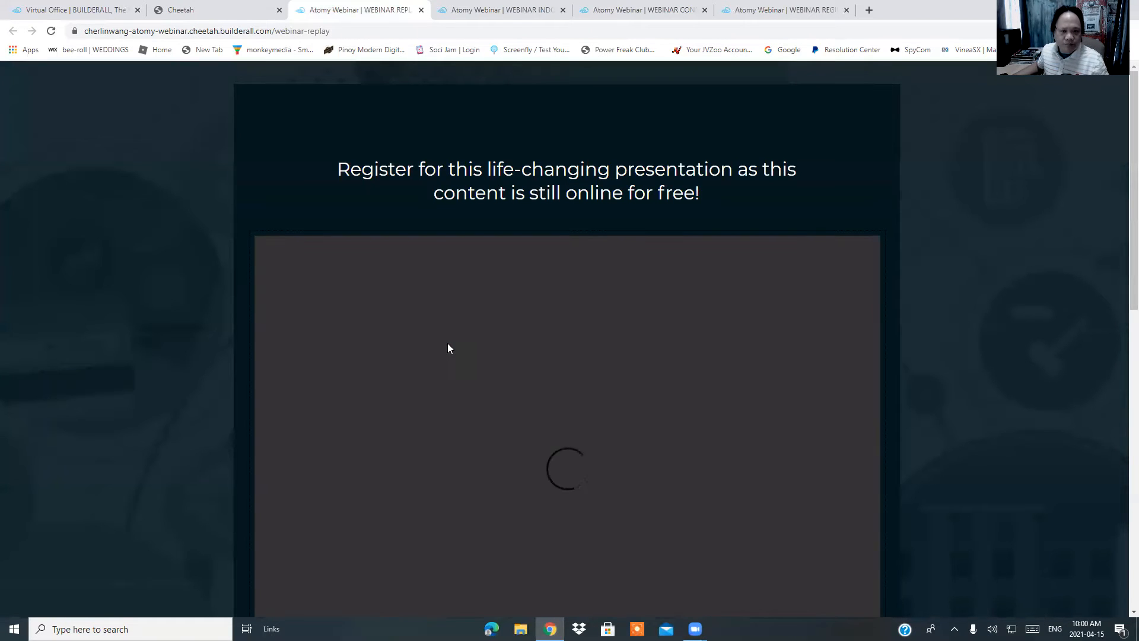
{"action": "scroll", "coordinate": [454, 350], "scroll_direction": "down", "scroll_amount": 3}
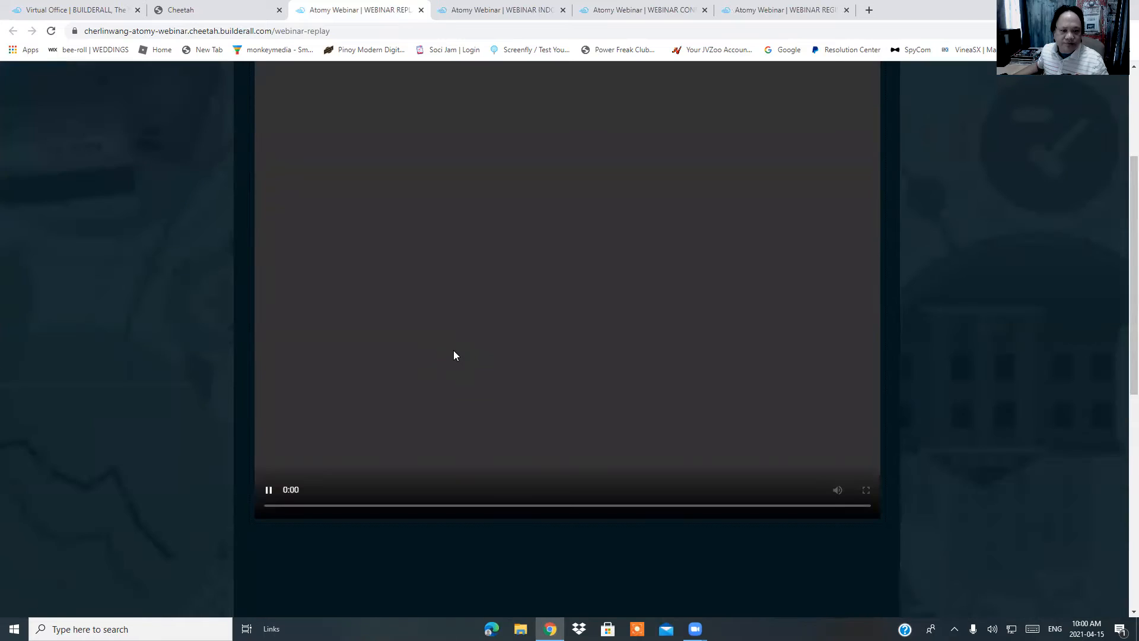
{"action": "scroll", "coordinate": [455, 306], "scroll_direction": "down", "scroll_amount": 4}
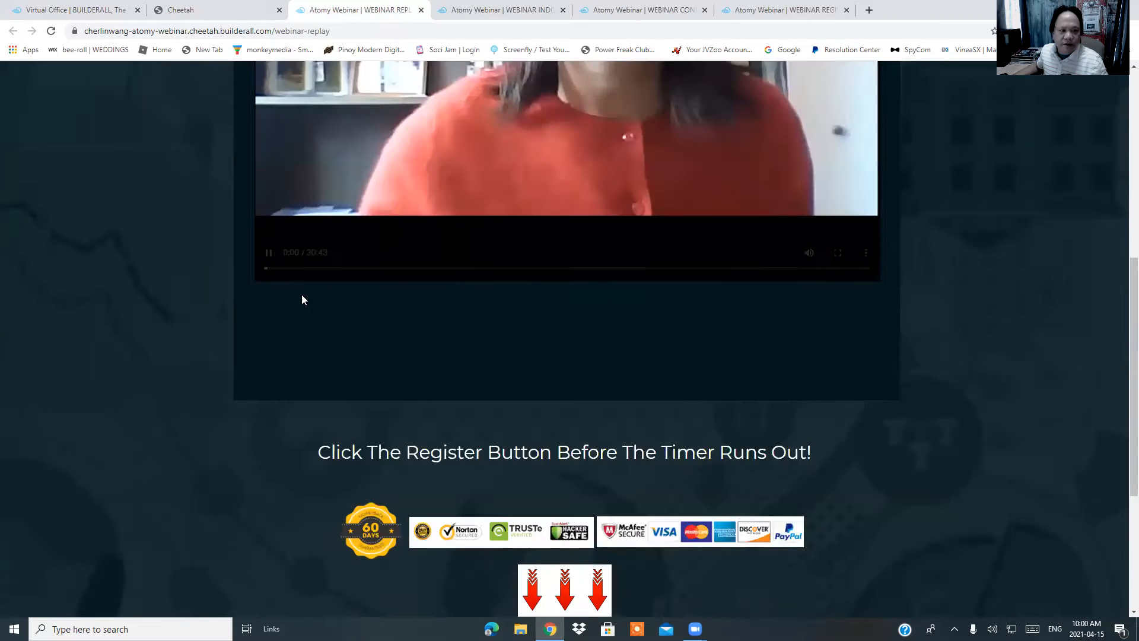
{"action": "scroll", "coordinate": [439, 291], "scroll_direction": "up", "scroll_amount": 3}
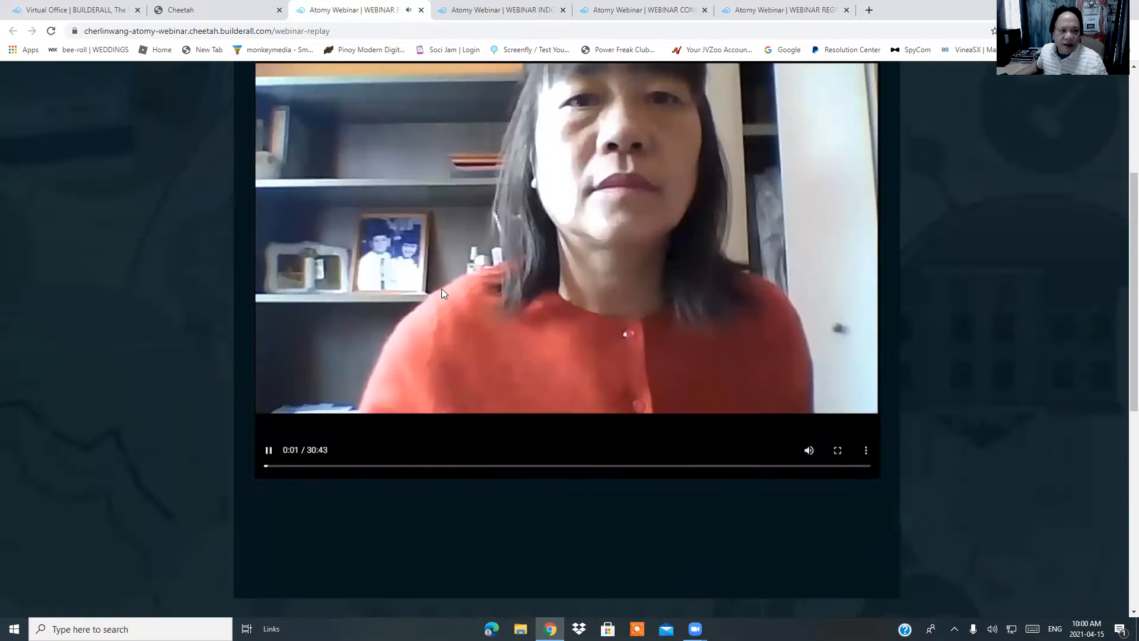
{"action": "left_click", "coordinate": [269, 449]}
{"action": "scroll", "coordinate": [480, 422], "scroll_direction": "down", "scroll_amount": 4}
{"action": "scroll", "coordinate": [479, 422], "scroll_direction": "down", "scroll_amount": 4}
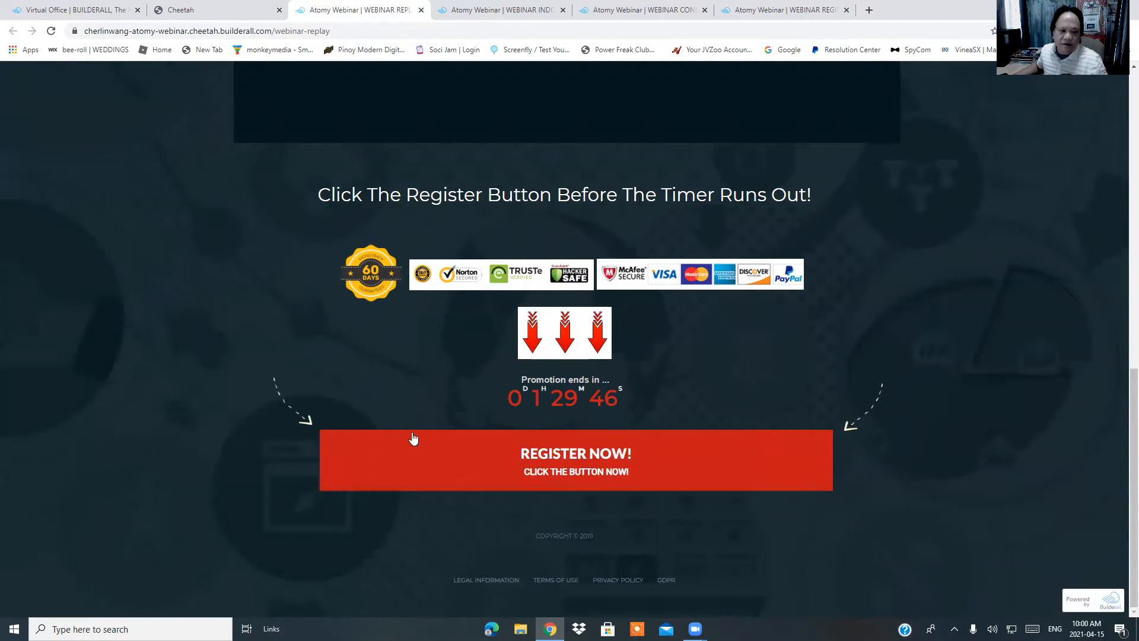
Step: Return to the Atomy Webinar page list, close the open live pages, and open the Webinar Broadcast page for editing
{"action": "left_click", "coordinate": [229, 13]}
{"action": "left_click", "coordinate": [421, 10]}
{"action": "left_click", "coordinate": [421, 10]}
{"action": "left_click", "coordinate": [421, 10]}
{"action": "left_click", "coordinate": [421, 10]}
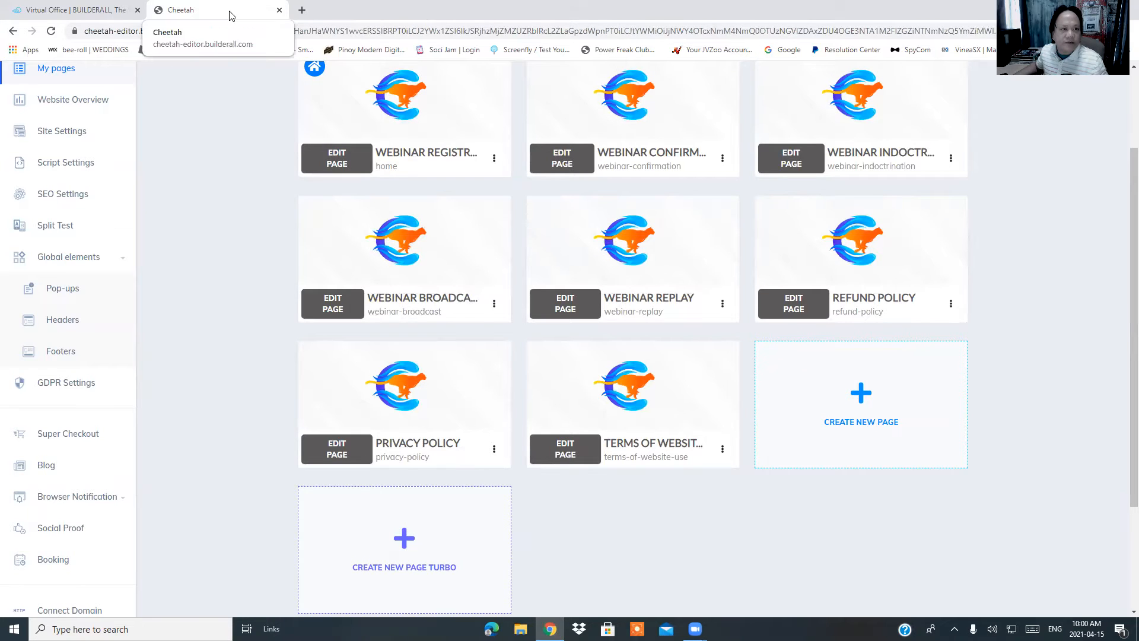
{"action": "left_click", "coordinate": [339, 310]}
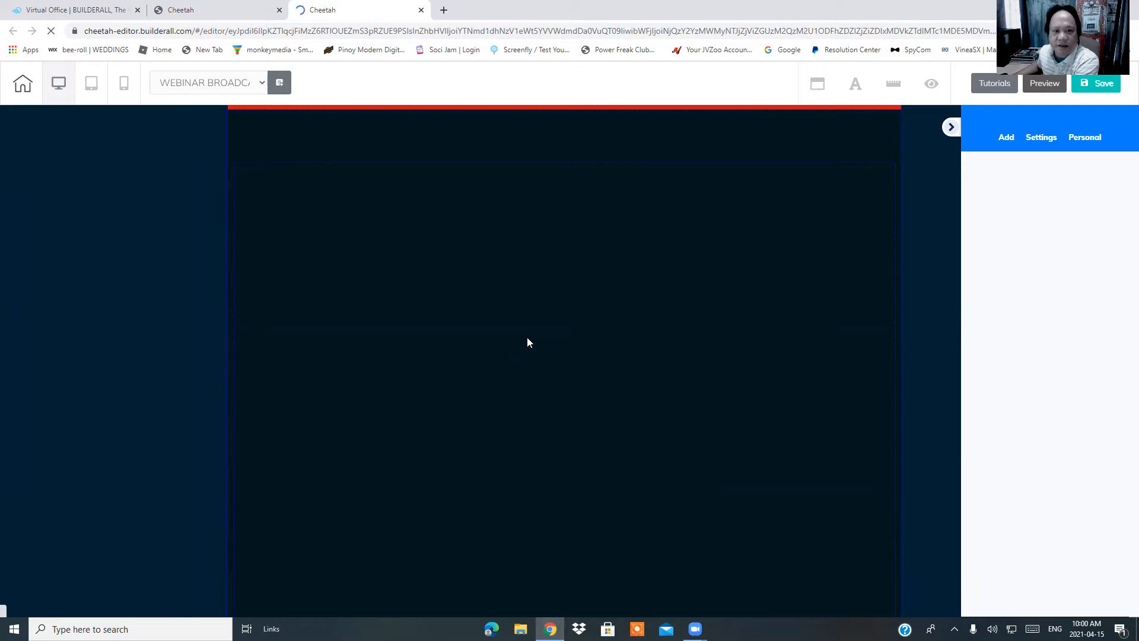
Step: Examine the Webinar Broadcast page's iframe, placeholder image, countdown timer, registration button and closing text in the editor
{"action": "scroll", "coordinate": [572, 331], "scroll_direction": "down", "scroll_amount": 5}
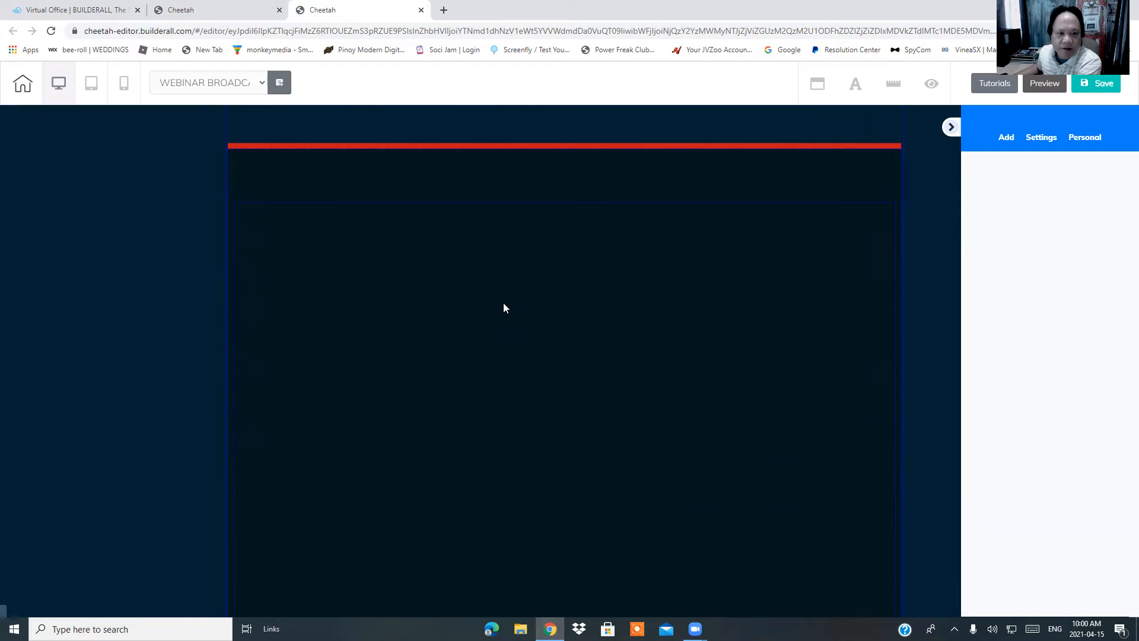
{"action": "left_click", "coordinate": [398, 253]}
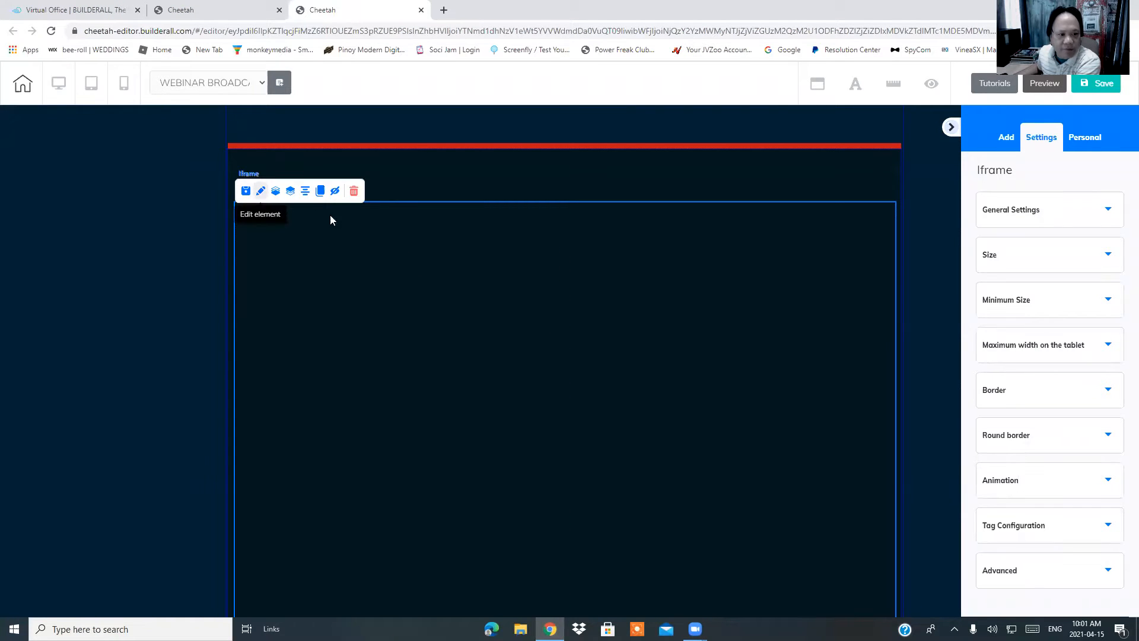
{"action": "scroll", "coordinate": [510, 300], "scroll_direction": "down", "scroll_amount": 5}
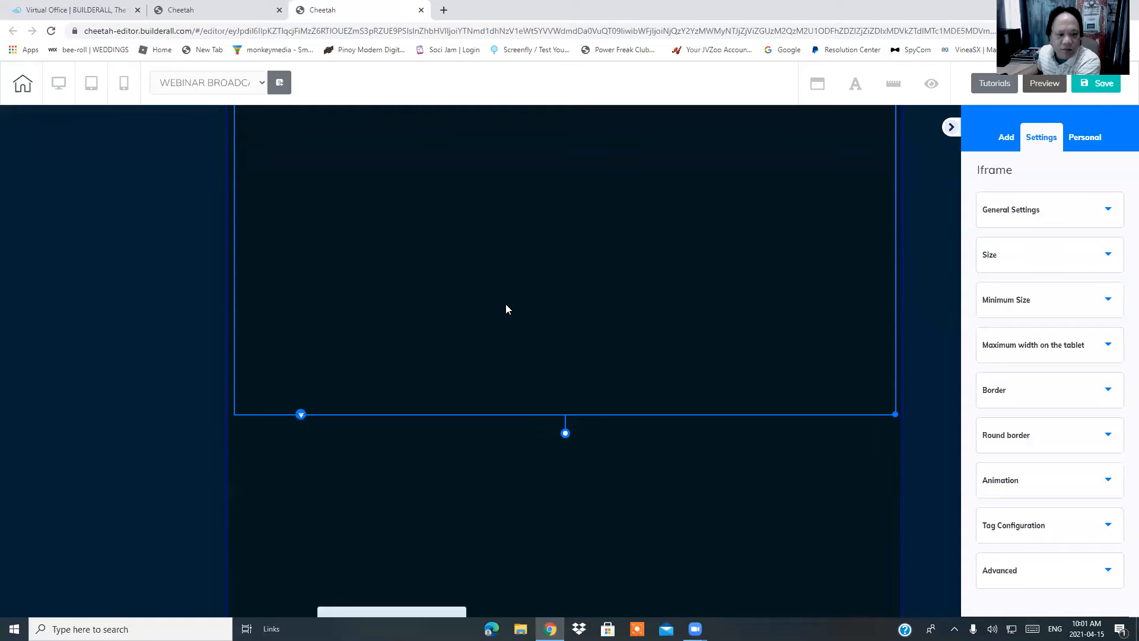
{"action": "scroll", "coordinate": [508, 308], "scroll_direction": "down", "scroll_amount": 3}
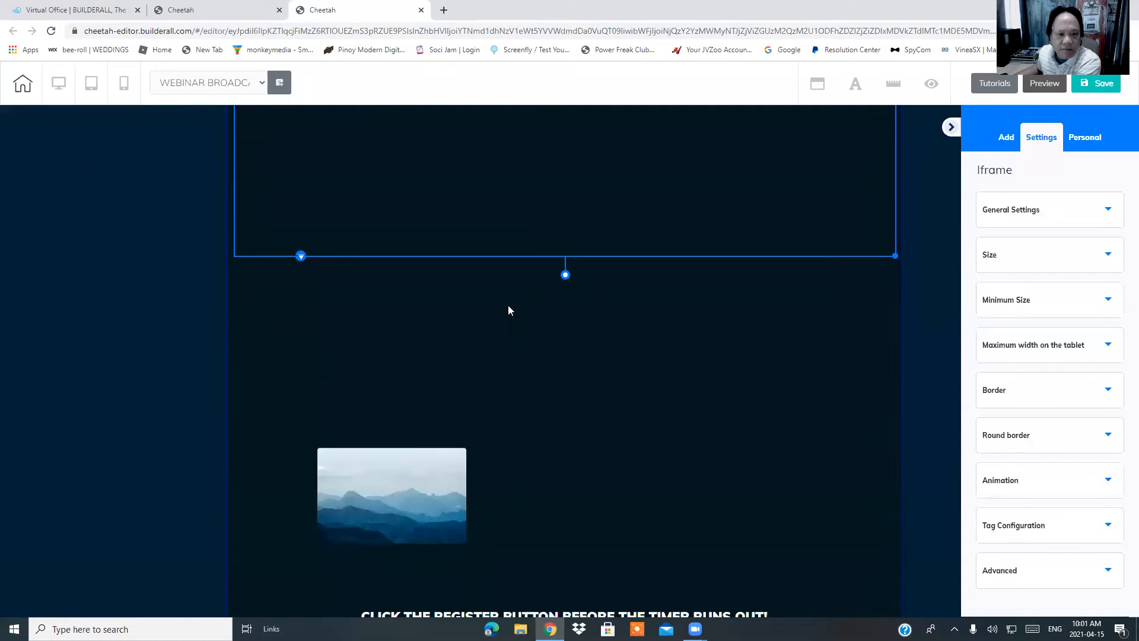
{"action": "scroll", "coordinate": [508, 310], "scroll_direction": "down", "scroll_amount": 4}
{"action": "scroll", "coordinate": [509, 305], "scroll_direction": "up", "scroll_amount": 5}
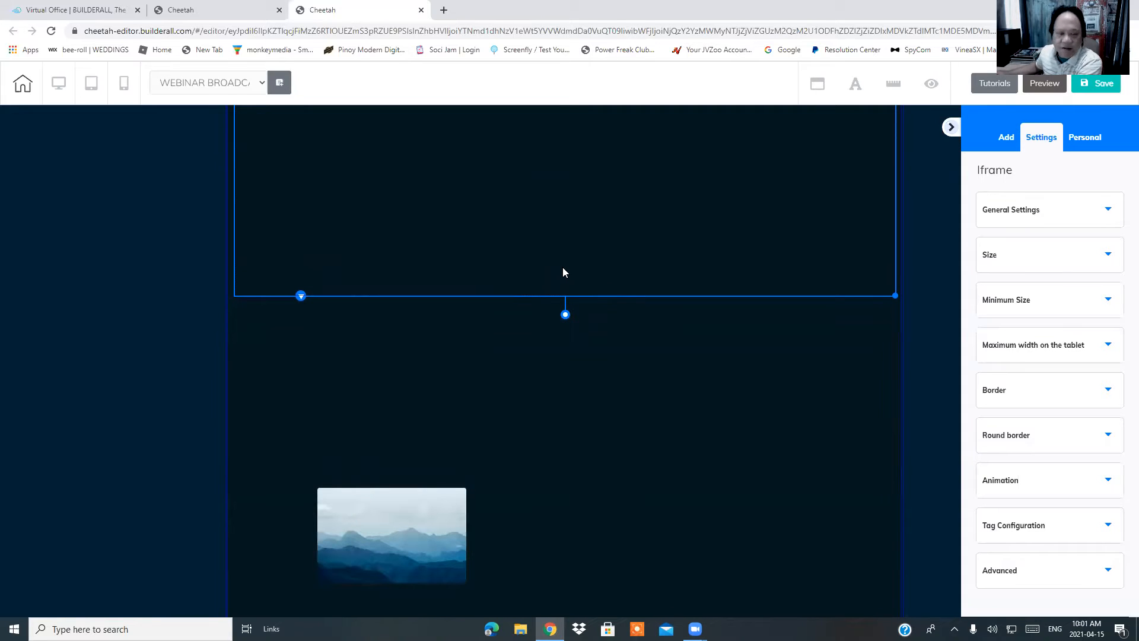
{"action": "scroll", "coordinate": [490, 404], "scroll_direction": "down", "scroll_amount": 4}
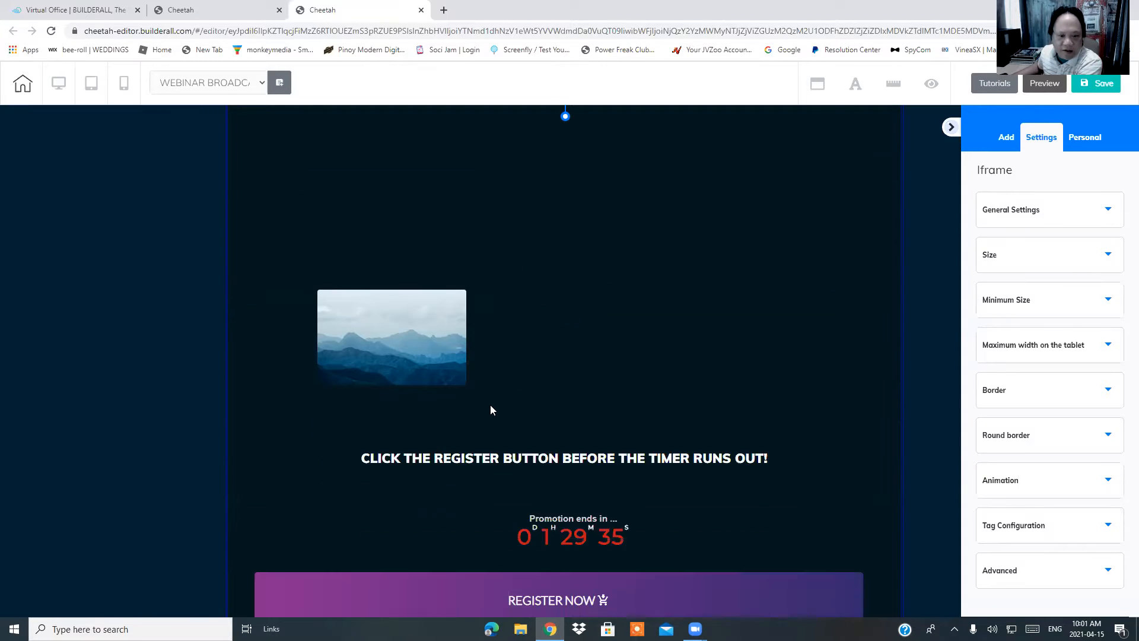
{"action": "scroll", "coordinate": [532, 429], "scroll_direction": "down", "scroll_amount": 3}
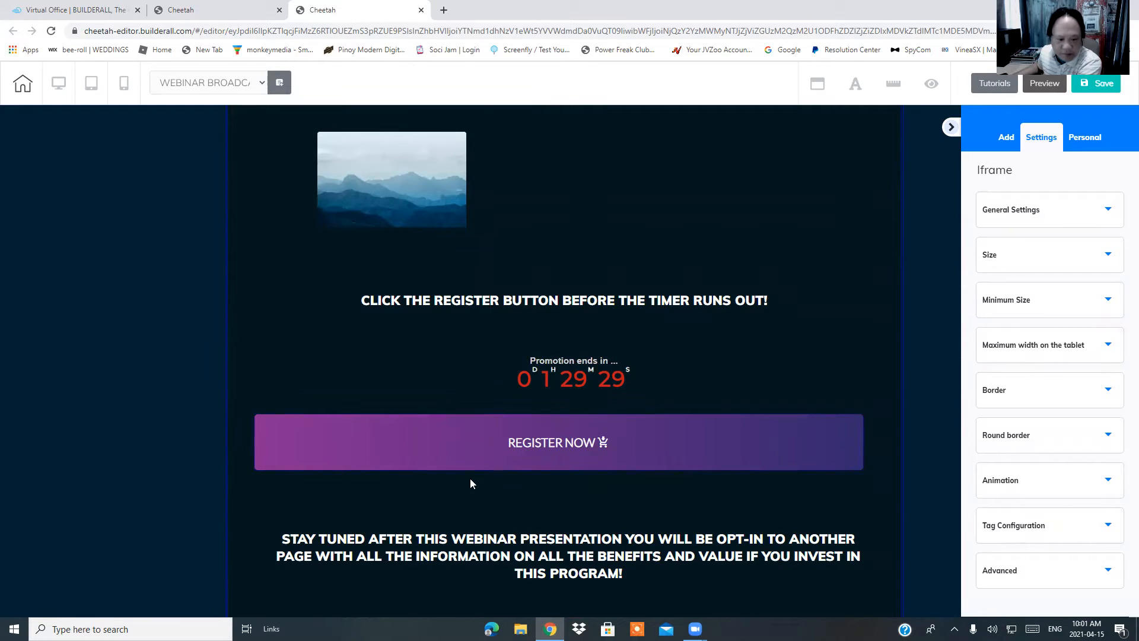
{"action": "scroll", "coordinate": [471, 480], "scroll_direction": "down", "scroll_amount": 3}
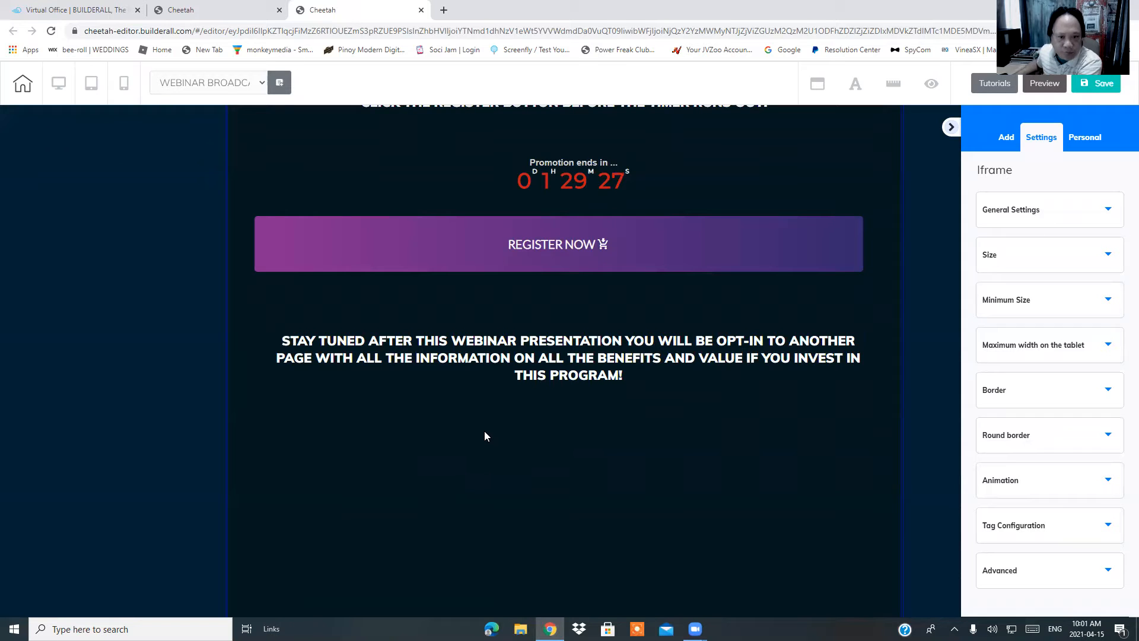
{"action": "scroll", "coordinate": [440, 474], "scroll_direction": "down", "scroll_amount": 3}
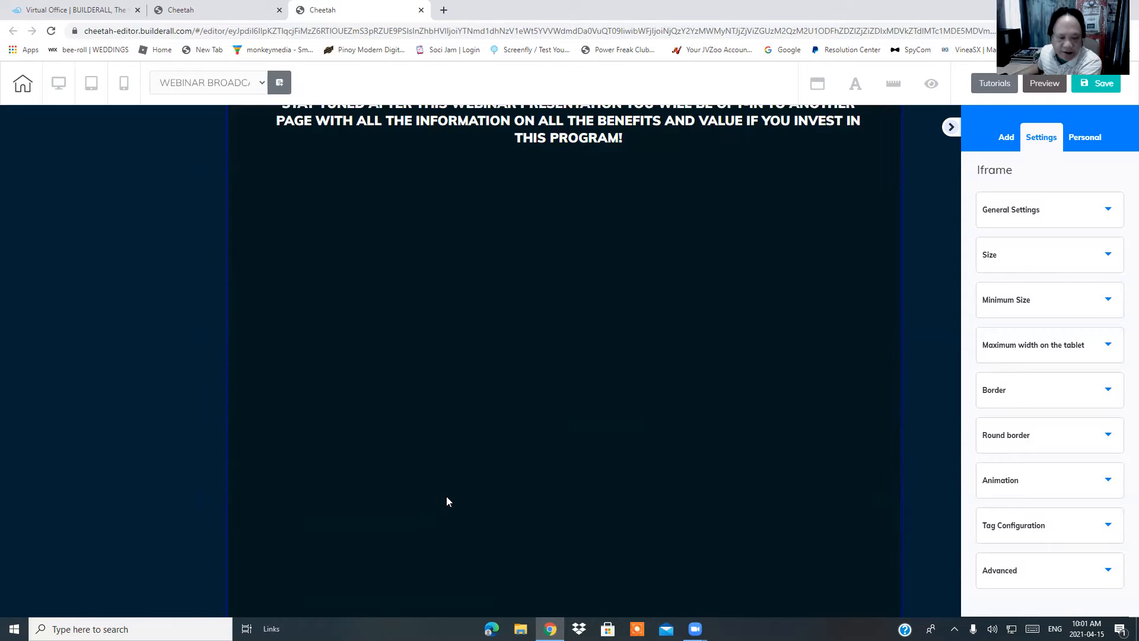
{"action": "scroll", "coordinate": [445, 492], "scroll_direction": "up", "scroll_amount": 5}
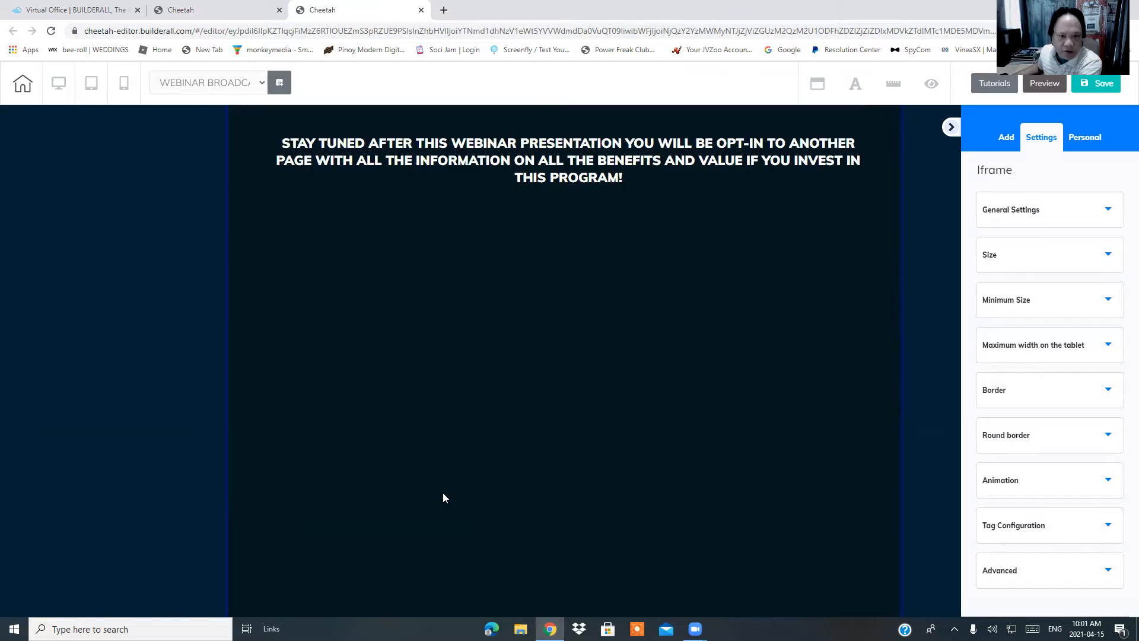
{"action": "scroll", "coordinate": [438, 490], "scroll_direction": "up", "scroll_amount": 4}
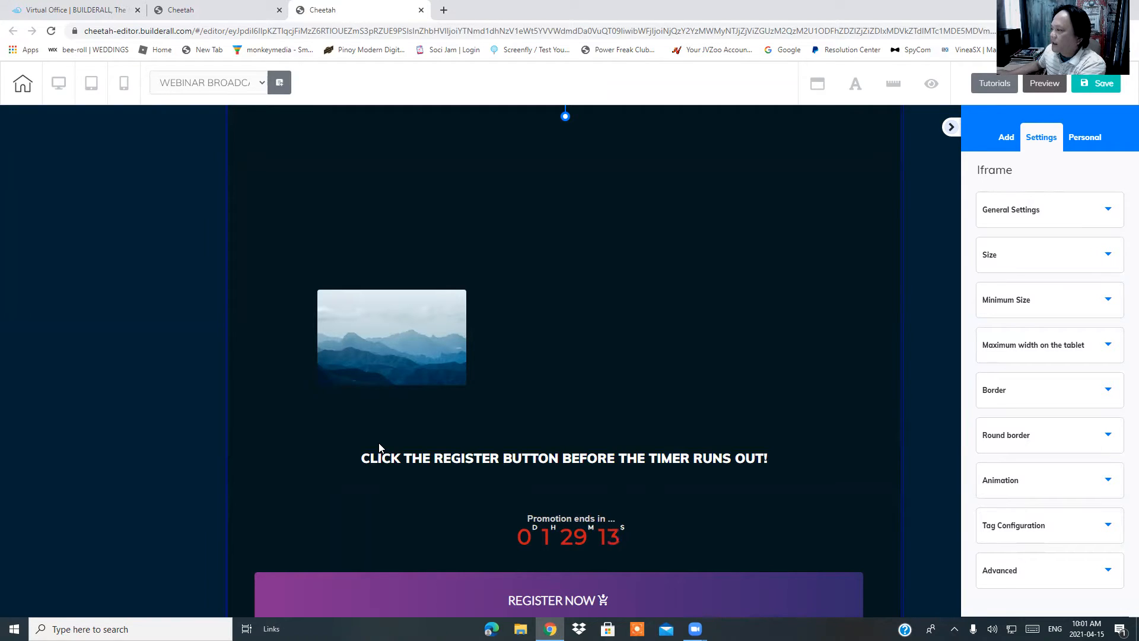
Step: Replace the placeholder mountain image above the register heading with the selos_pd-48 money-back guarantee badge from the user files
{"action": "left_click", "coordinate": [415, 309]}
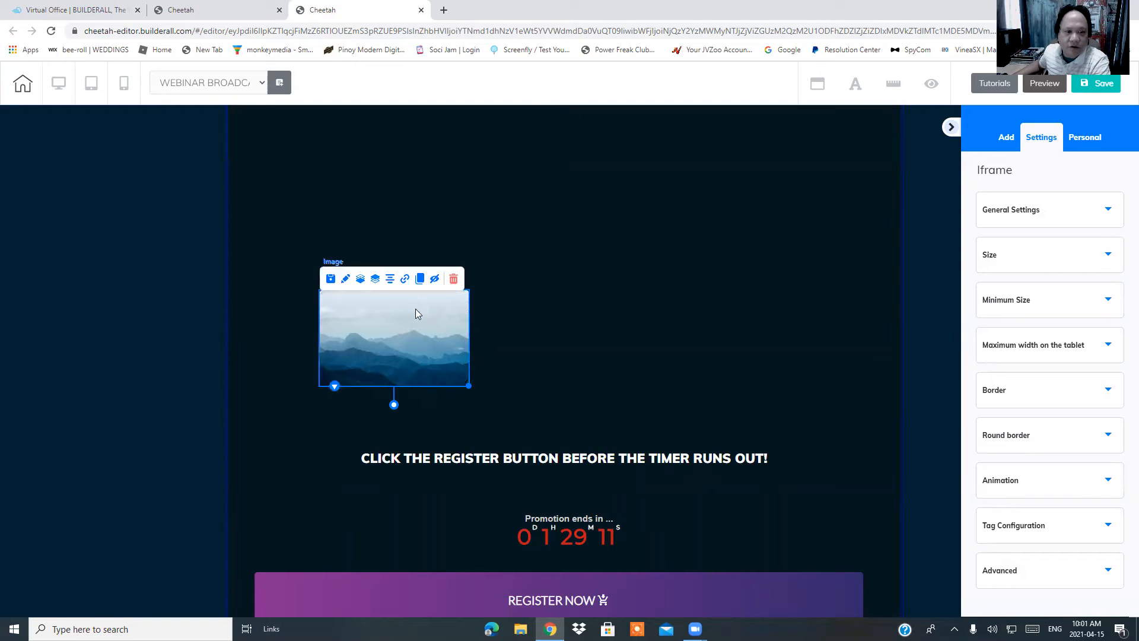
{"action": "left_click", "coordinate": [1025, 215]}
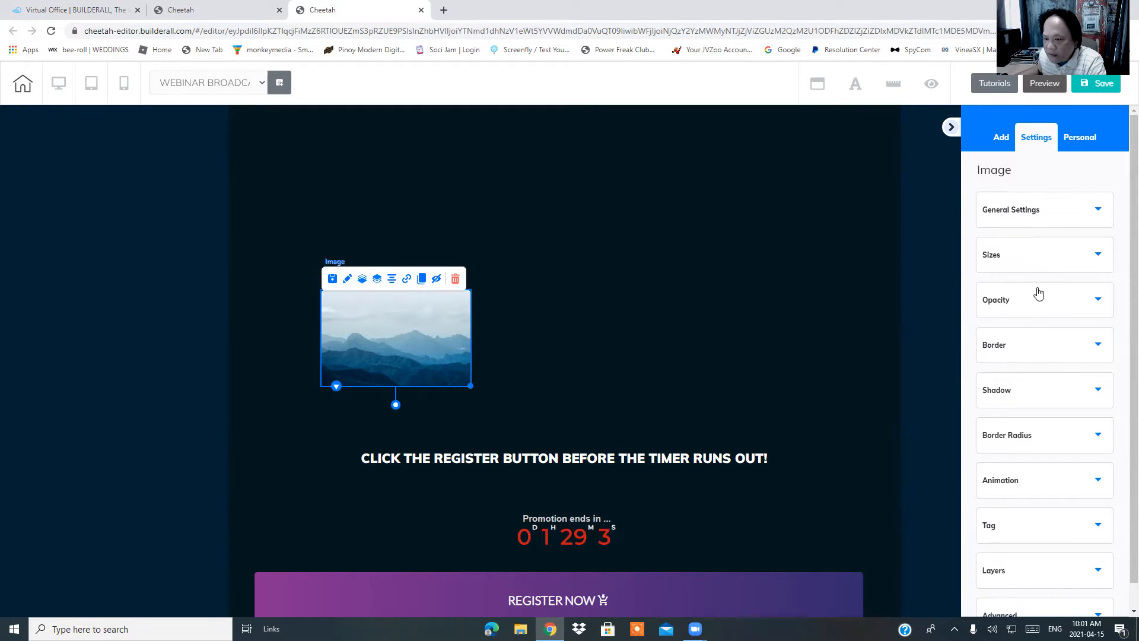
{"action": "left_click", "coordinate": [1032, 223]}
{"action": "scroll", "coordinate": [1009, 308], "scroll_direction": "down", "scroll_amount": 3}
{"action": "left_click", "coordinate": [1025, 262]}
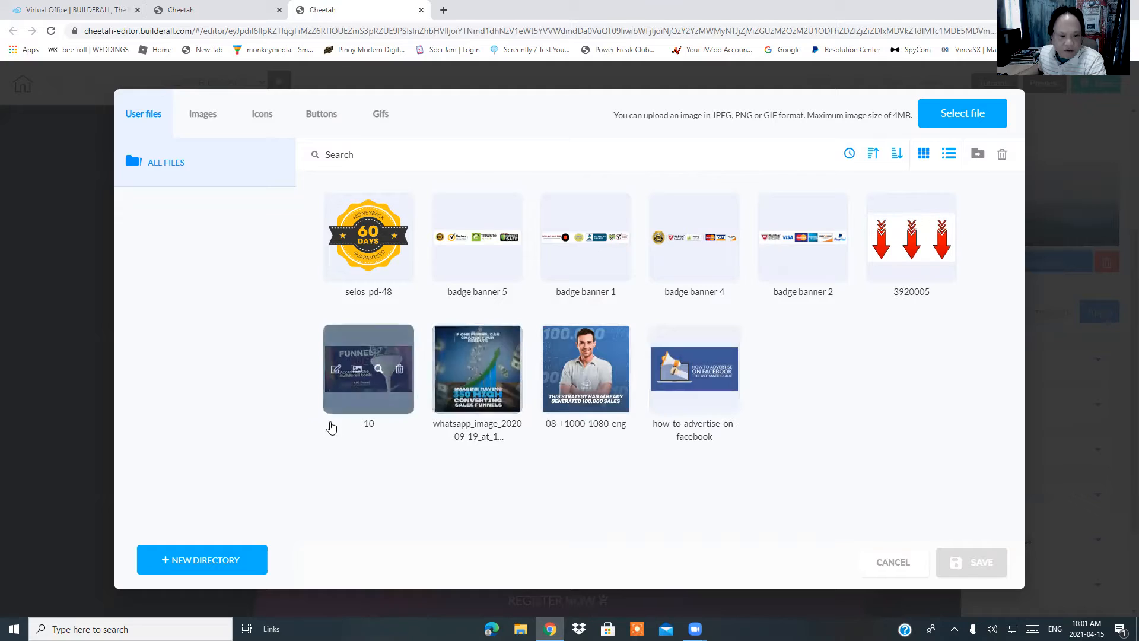
{"action": "left_click", "coordinate": [381, 273]}
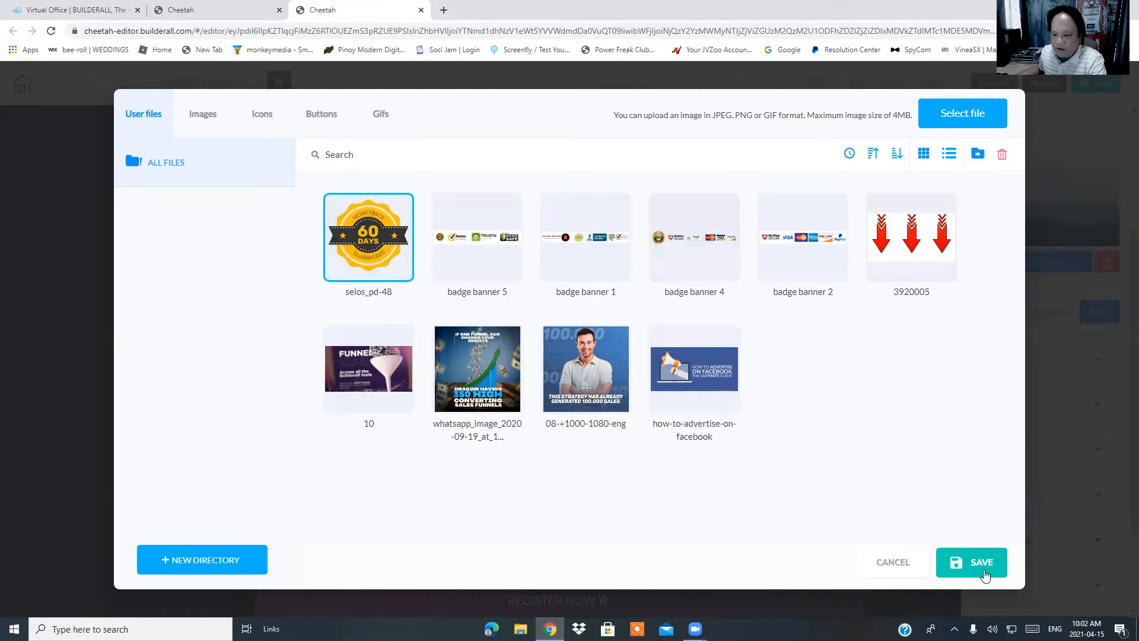
{"action": "left_click", "coordinate": [981, 574]}
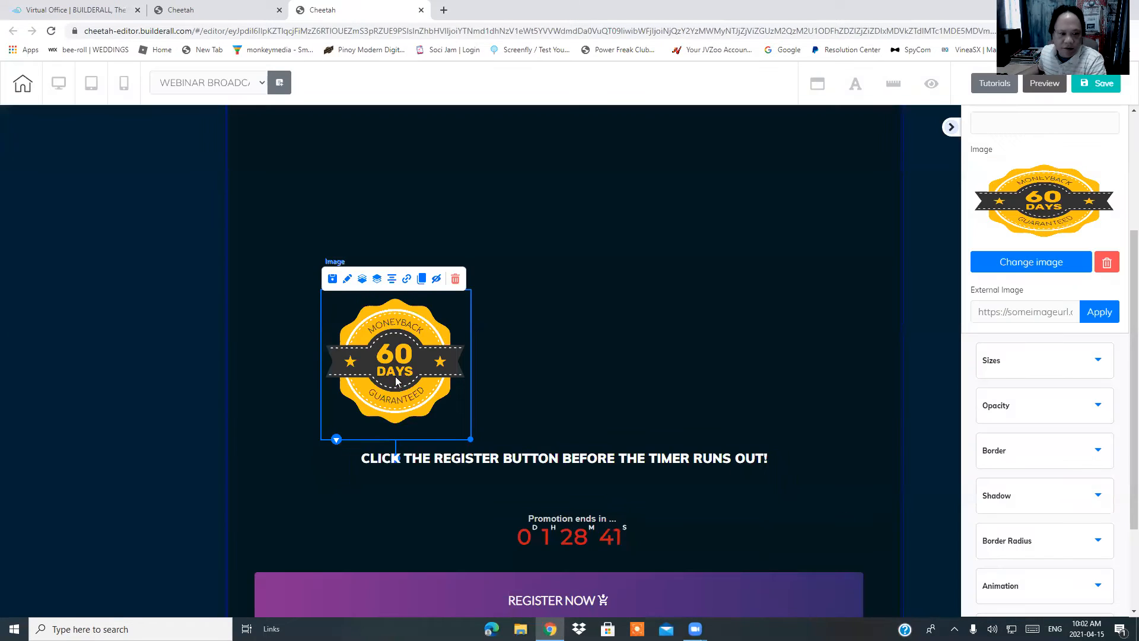
Step: Move the 60-day guarantee badge up, shrink it, and place a duplicate above and to its right
{"action": "left_click_drag", "start_coordinate": [396, 383], "coordinate": [396, 311]}
{"action": "left_click_drag", "start_coordinate": [463, 368], "coordinate": [417, 317]}
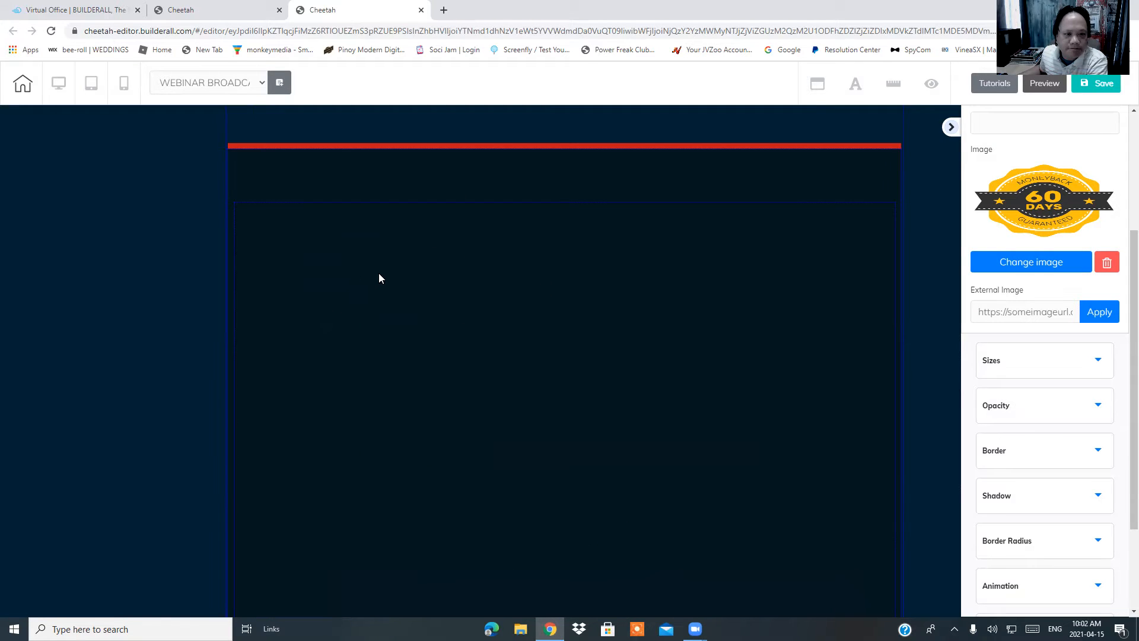
{"action": "left_click_drag", "start_coordinate": [400, 319], "coordinate": [536, 266]}
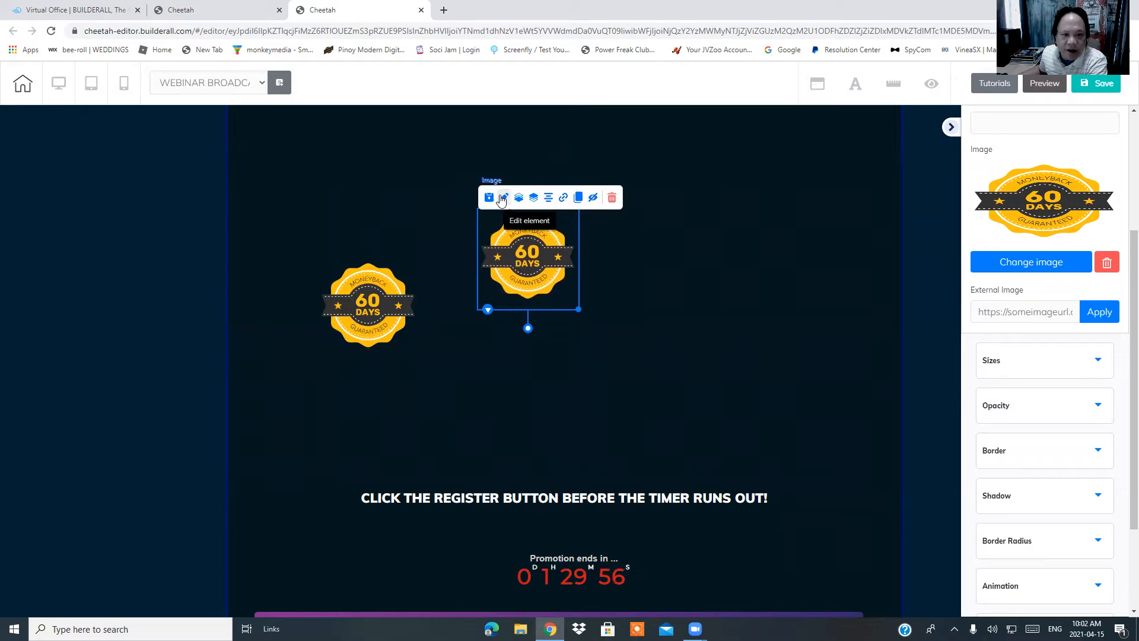
Step: Replace the duplicated 60-day guarantee badge with the badge banner 5 image from the user files
{"action": "left_click", "coordinate": [1036, 266]}
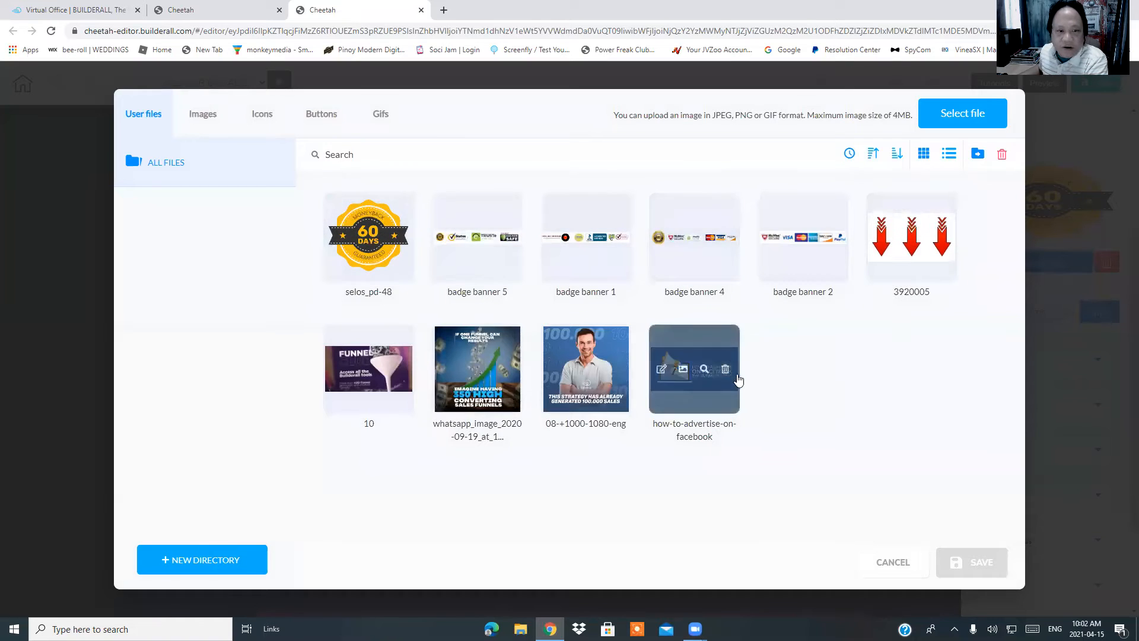
{"action": "left_click", "coordinate": [487, 266]}
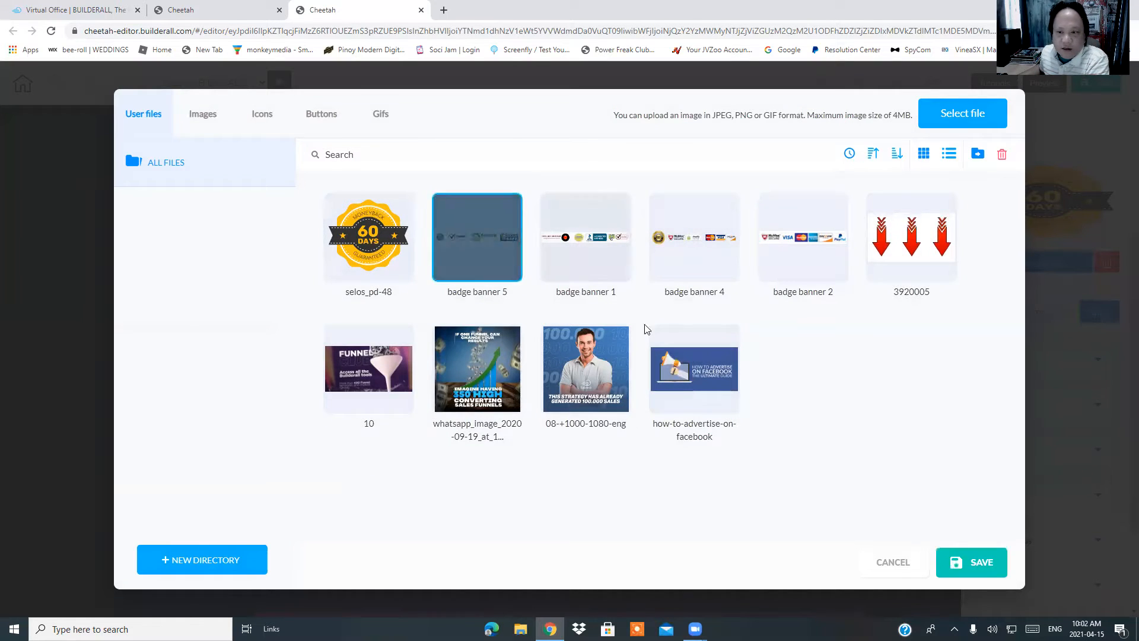
{"action": "left_click", "coordinate": [966, 563]}
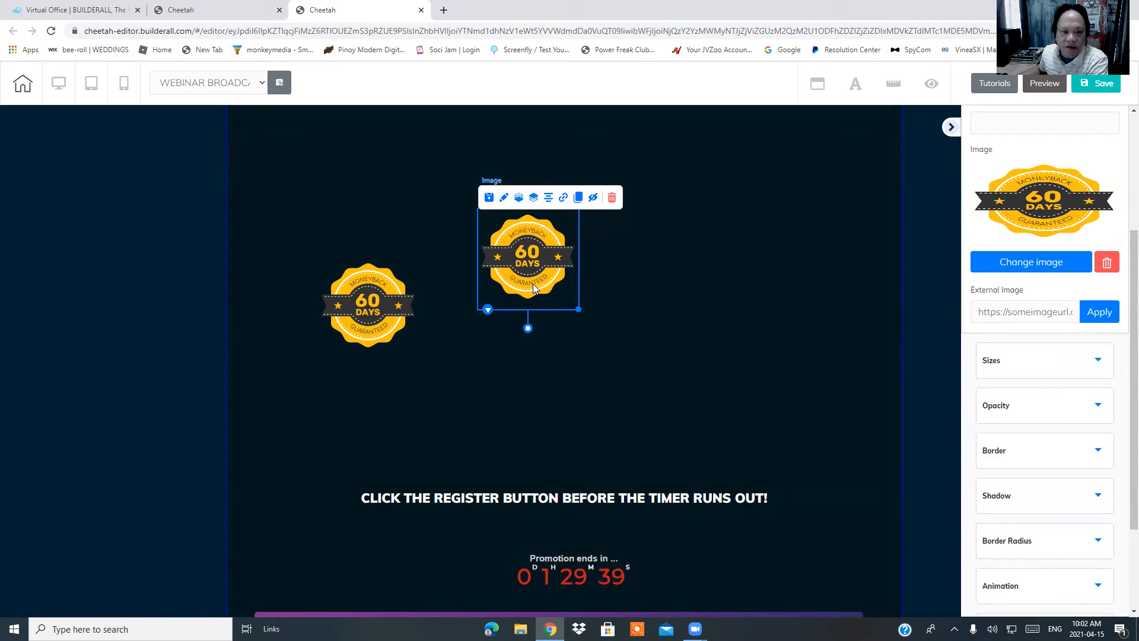
{"action": "left_click", "coordinate": [1039, 262]}
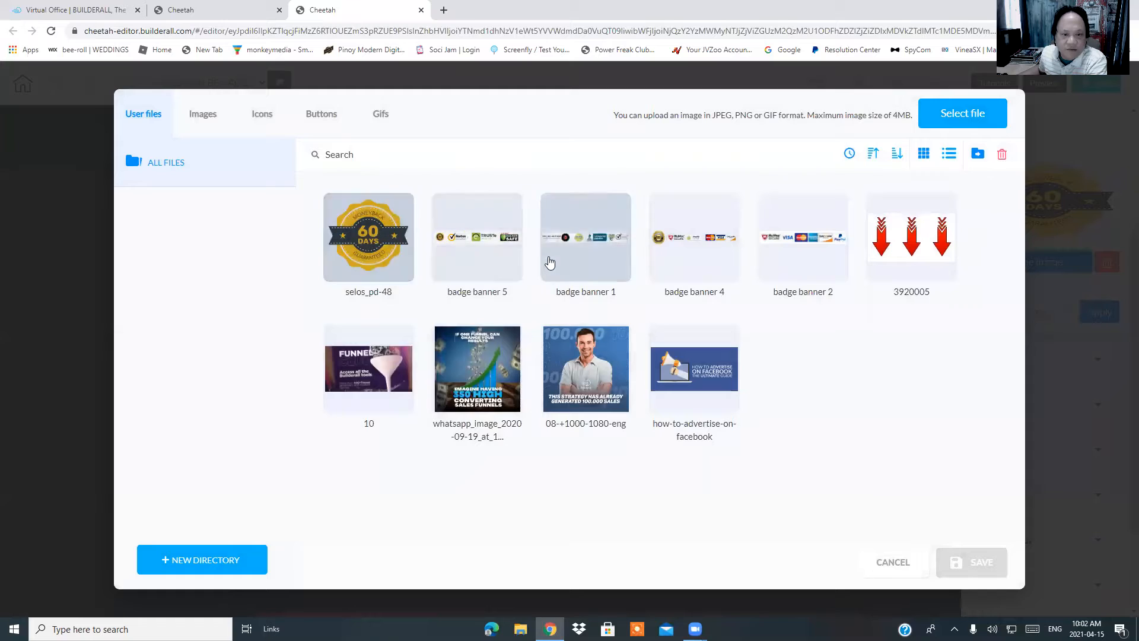
{"action": "left_click", "coordinate": [484, 254]}
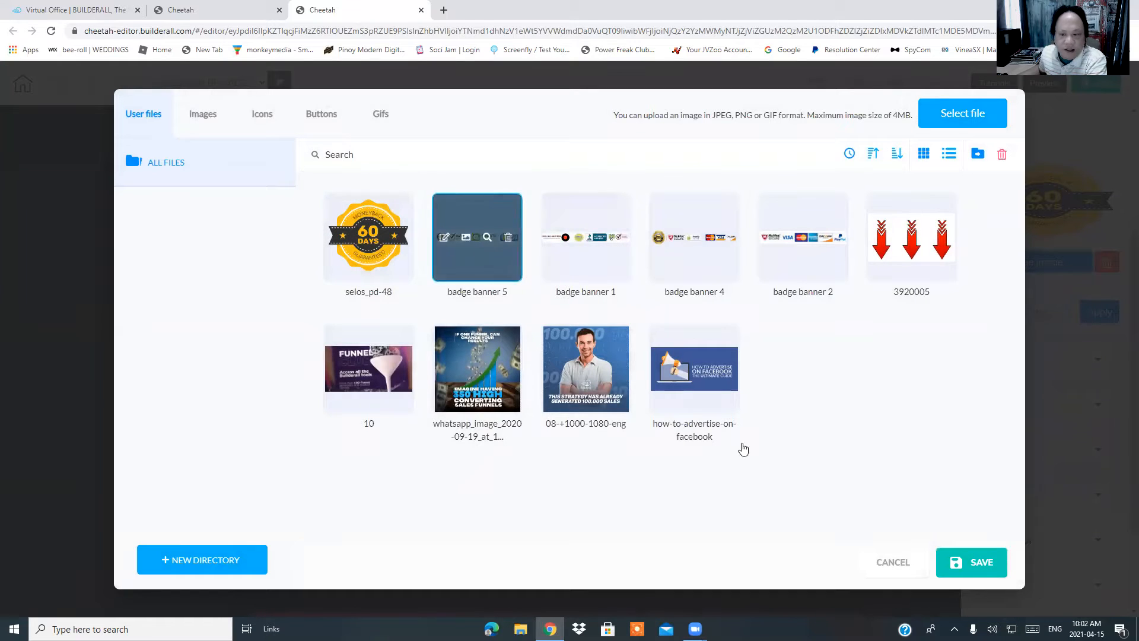
{"action": "left_click", "coordinate": [970, 562]}
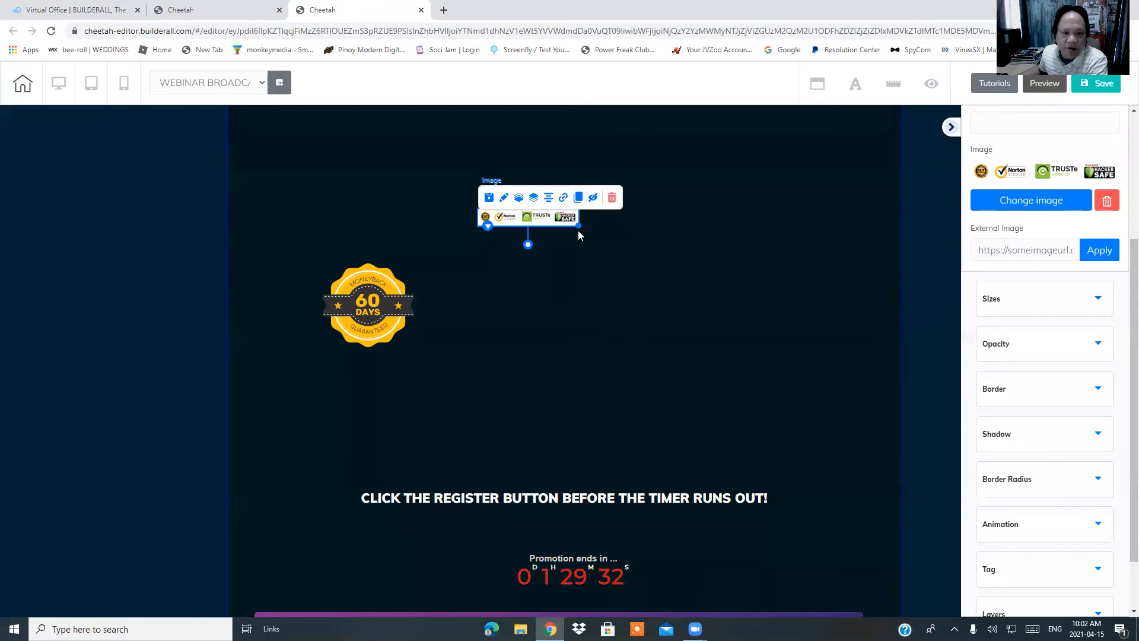
Step: Enlarge the Norton and TRUSTe security banner beside the 60-day badge and place a duplicate of it above
{"action": "left_click_drag", "start_coordinate": [579, 226], "coordinate": [709, 316]}
{"action": "left_click_drag", "start_coordinate": [578, 233], "coordinate": [536, 303]}
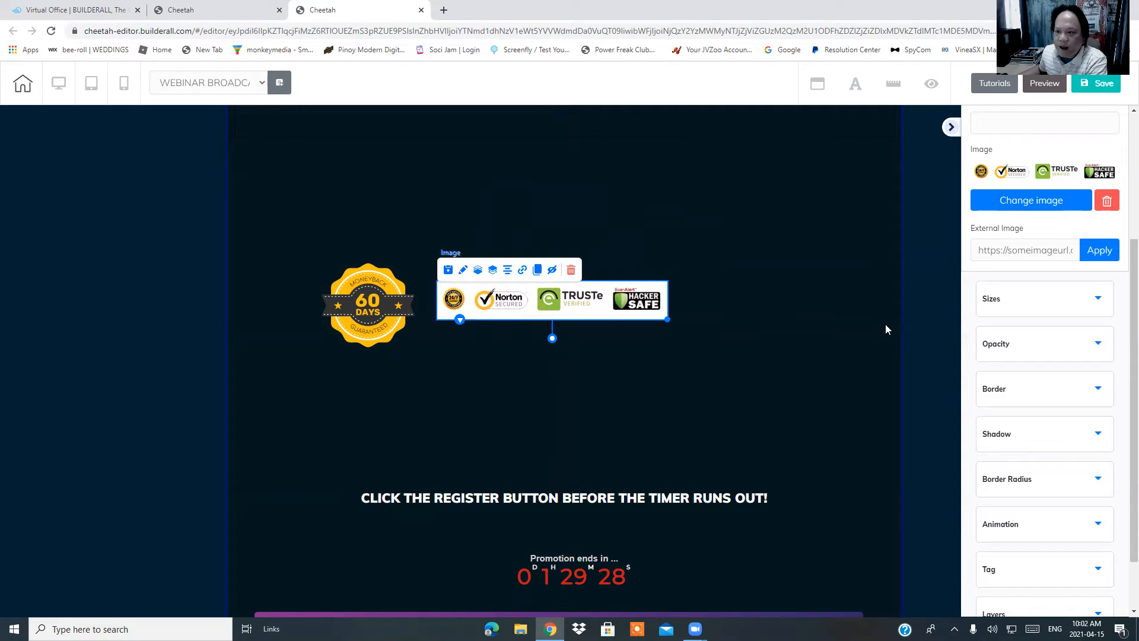
{"action": "left_click", "coordinate": [543, 270]}
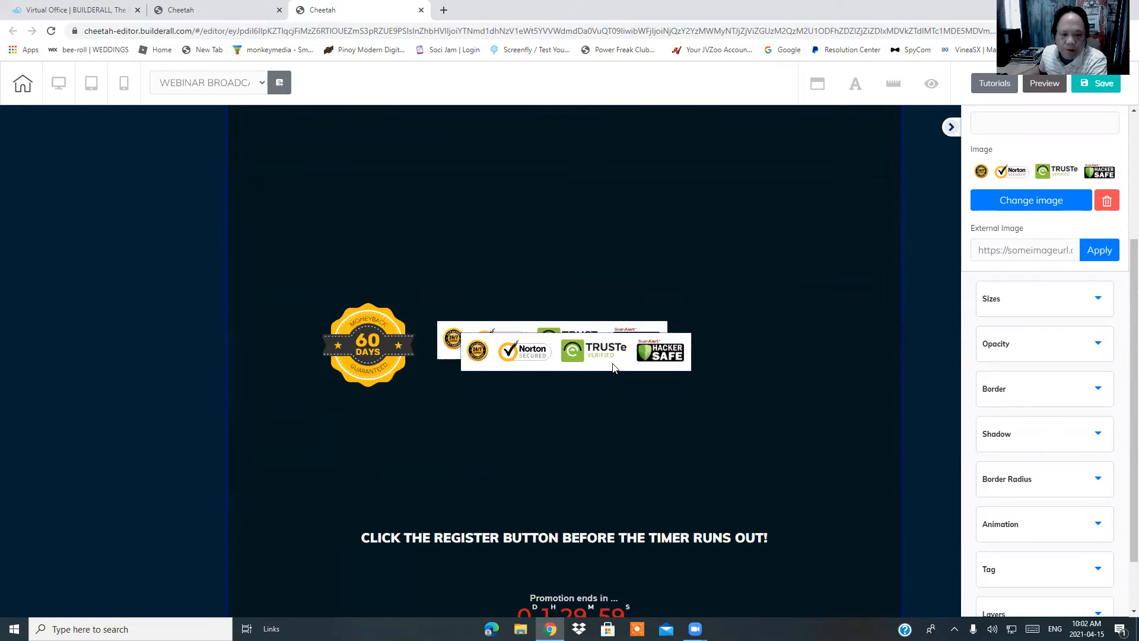
{"action": "left_click_drag", "start_coordinate": [620, 361], "coordinate": [619, 262]}
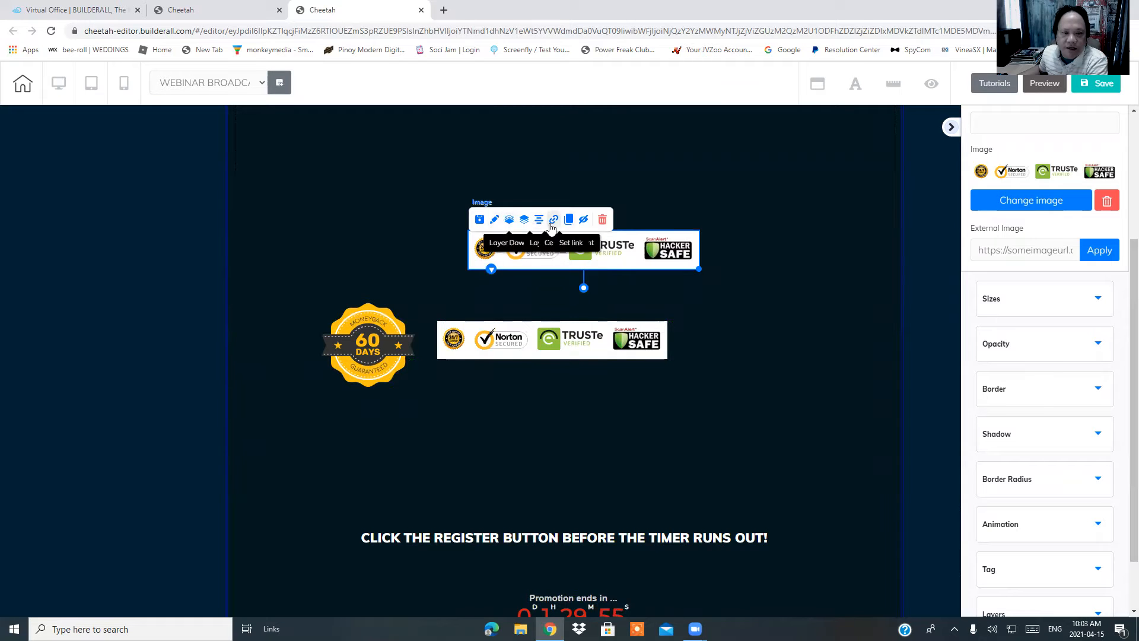
Step: Swap the duplicated security banner's image for badge banner 2 from the user files
{"action": "left_click", "coordinate": [1008, 202]}
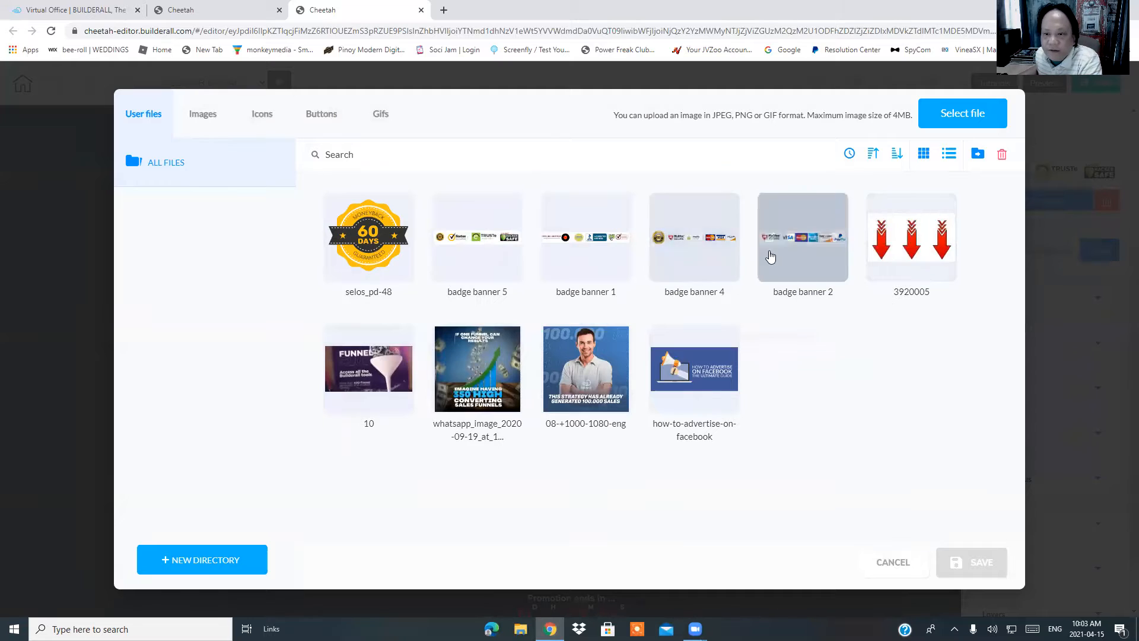
{"action": "mouse_move", "coordinate": [778, 258]}
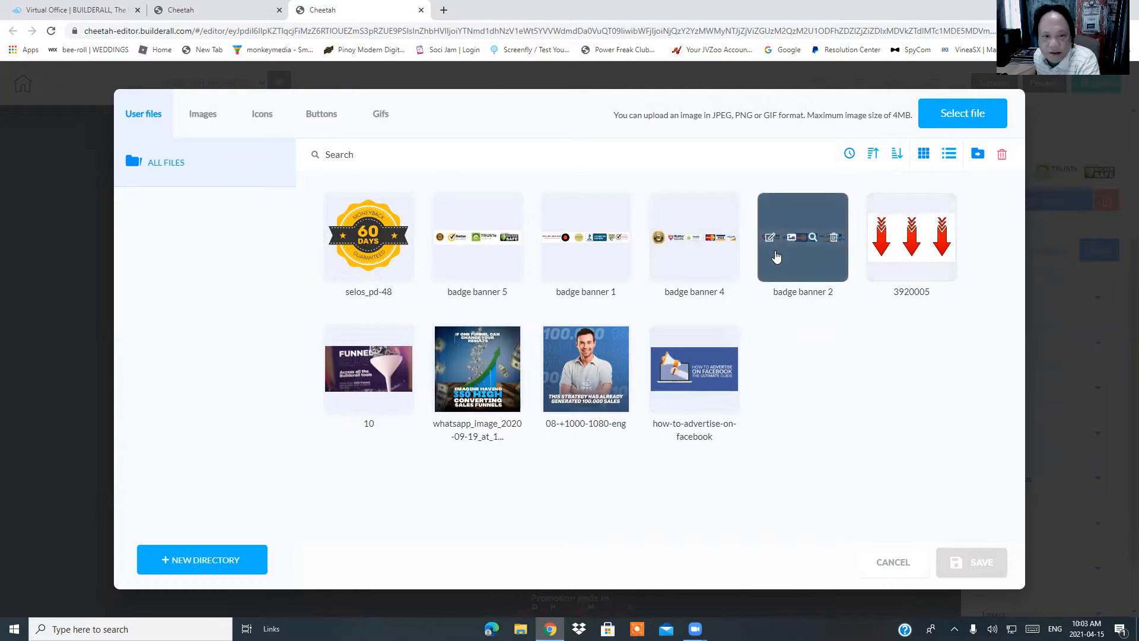
{"action": "left_click", "coordinate": [789, 261]}
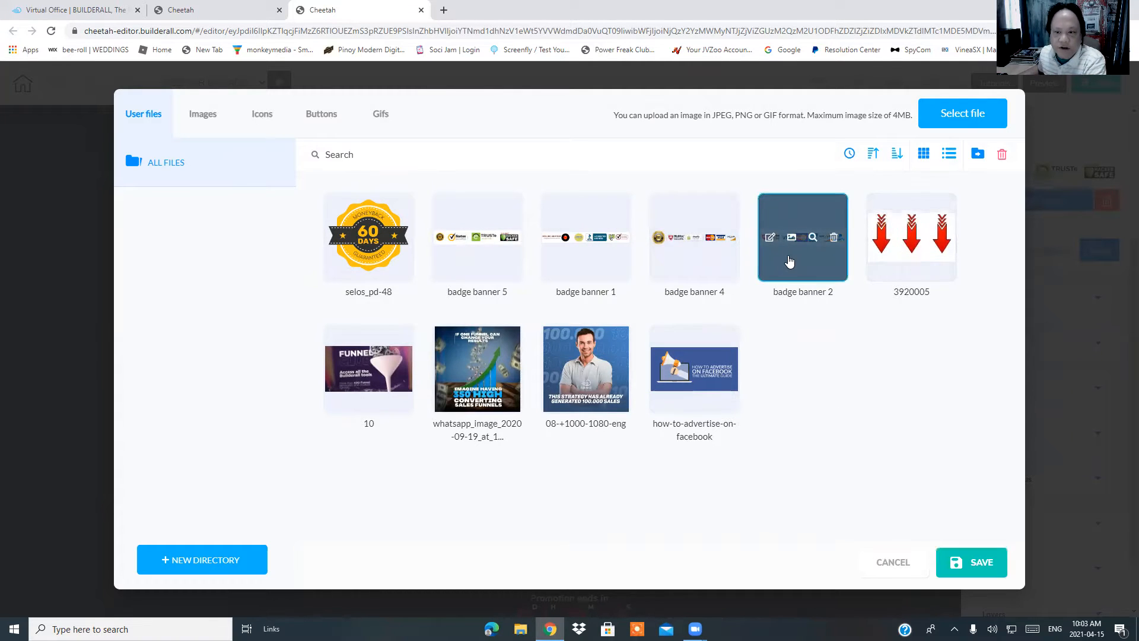
{"action": "left_click", "coordinate": [987, 560]}
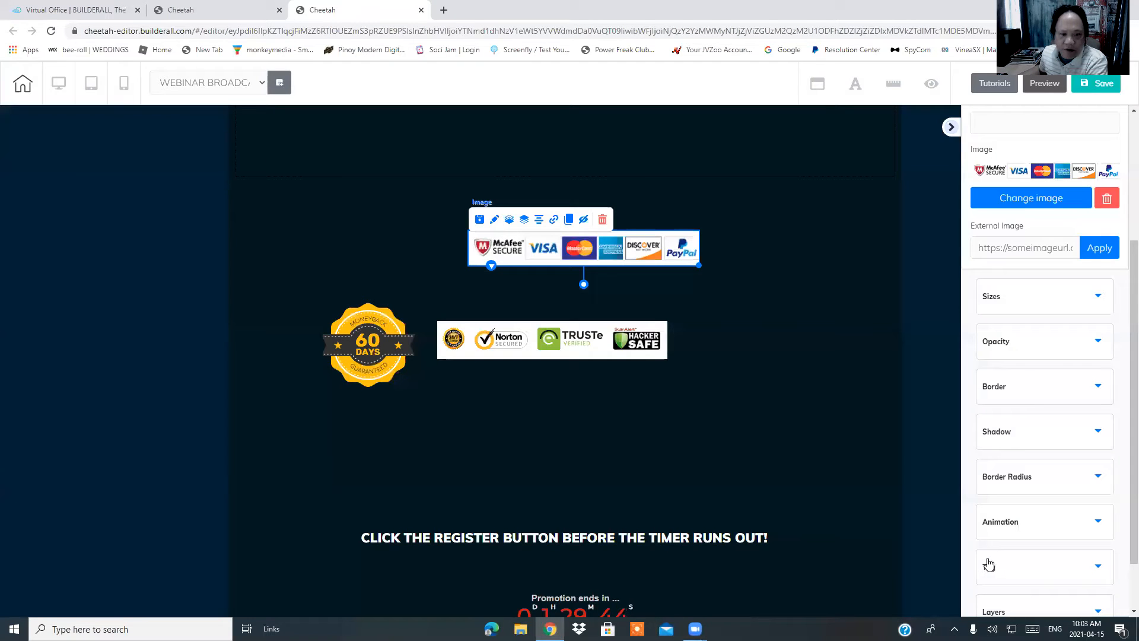
Step: Line up the 60-day badge, the security banner and the payment banner in one row just above the register heading
{"action": "left_click_drag", "start_coordinate": [359, 352], "coordinate": [302, 455]}
{"action": "left_click_drag", "start_coordinate": [481, 353], "coordinate": [416, 461]}
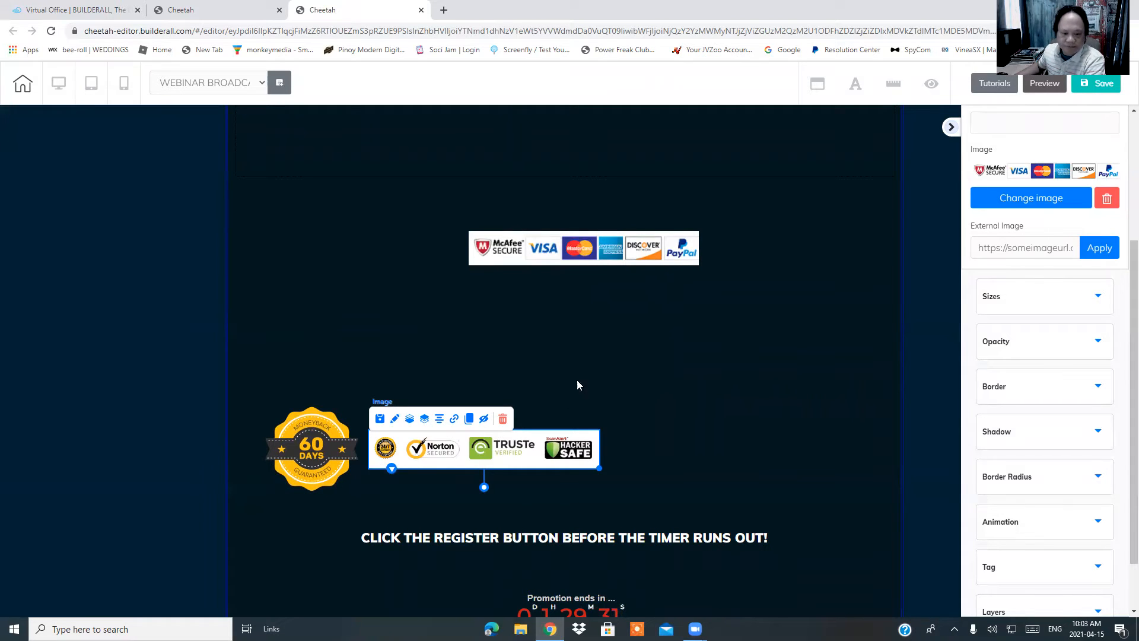
{"action": "scroll", "coordinate": [578, 383], "scroll_direction": "down", "scroll_amount": 7}
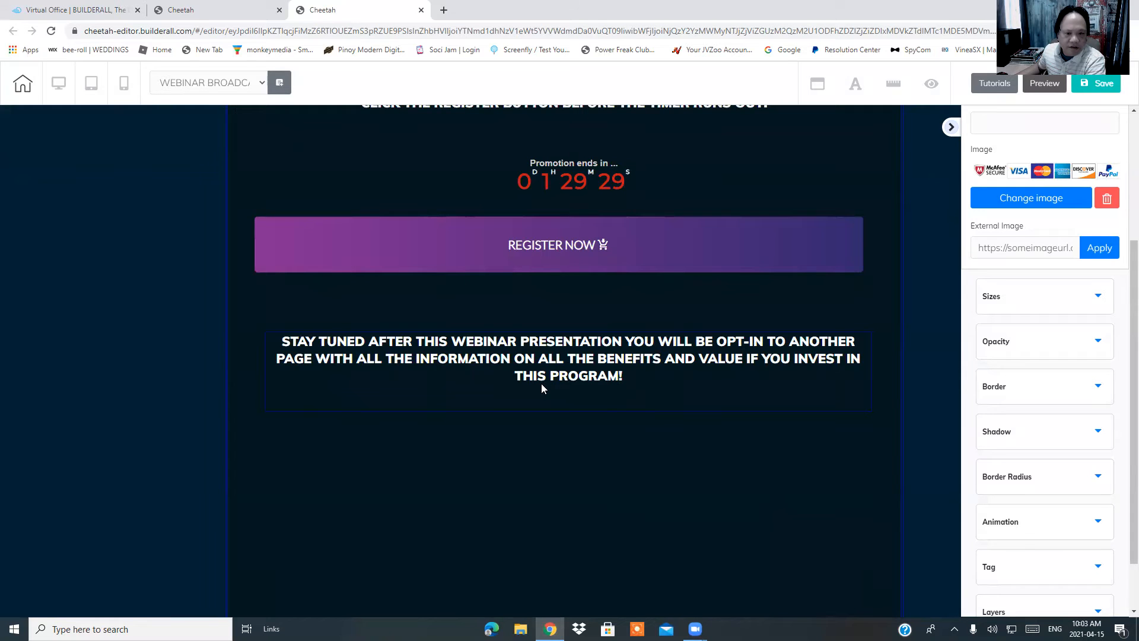
{"action": "scroll", "coordinate": [572, 399], "scroll_direction": "up", "scroll_amount": 4}
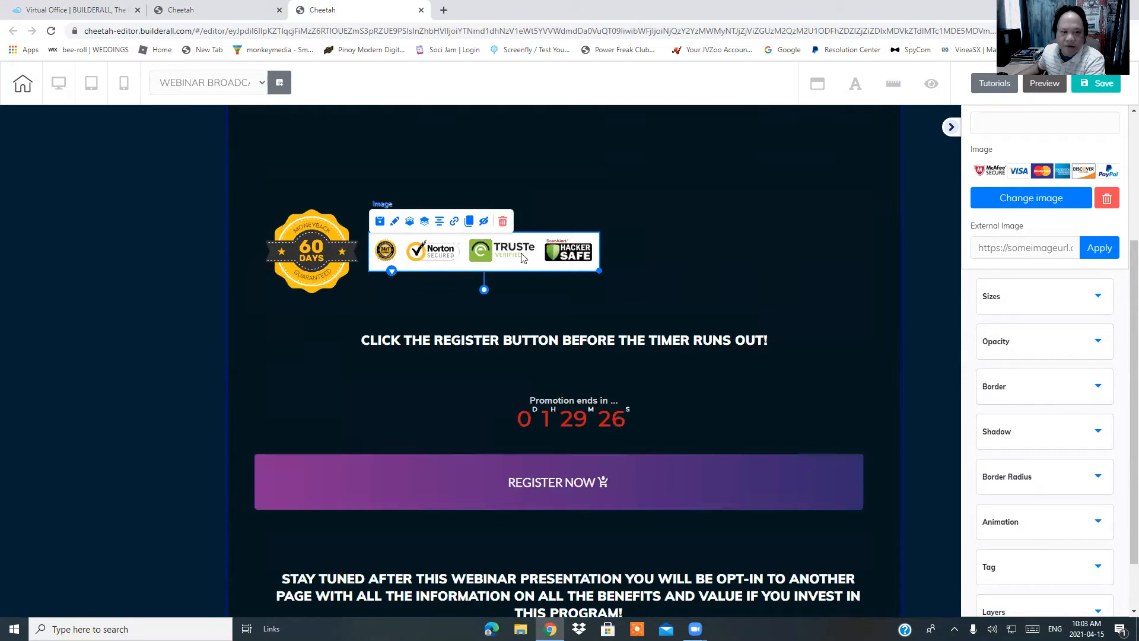
{"action": "scroll", "coordinate": [740, 268], "scroll_direction": "up", "scroll_amount": 3}
{"action": "left_click_drag", "start_coordinate": [615, 255], "coordinate": [750, 452]}
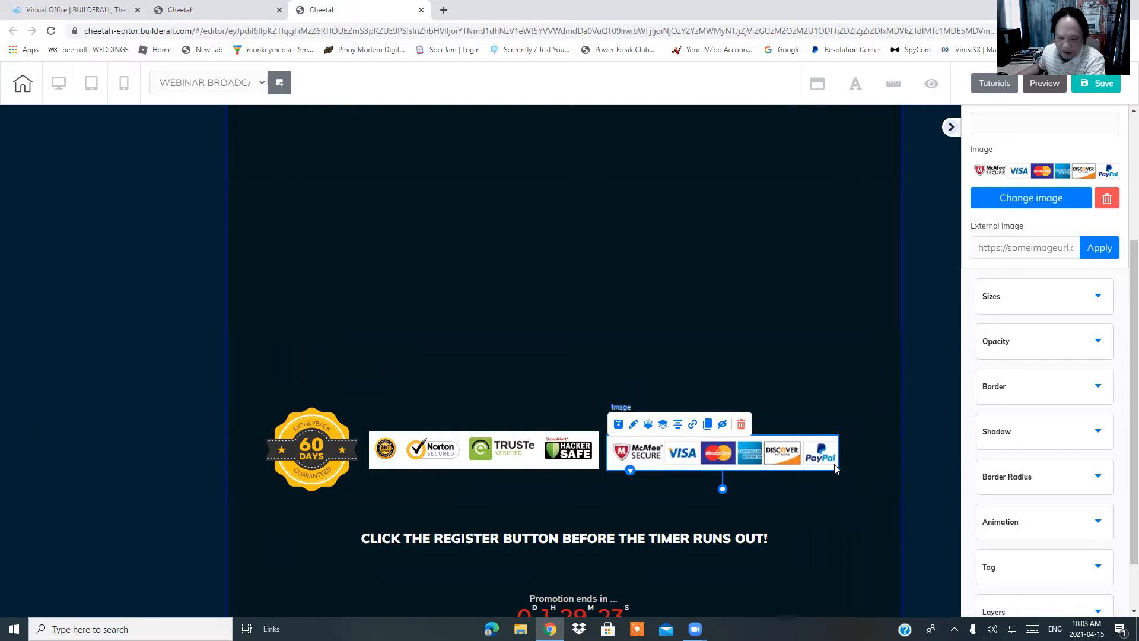
Step: Enlarge the payment banner to the security banner's height, set it flush beside it, and nudge the 60-day badge right
{"action": "left_click_drag", "start_coordinate": [837, 467], "coordinate": [845, 479]}
{"action": "left_click_drag", "start_coordinate": [770, 465], "coordinate": [763, 461]}
{"action": "left_click_drag", "start_coordinate": [841, 467], "coordinate": [852, 476]}
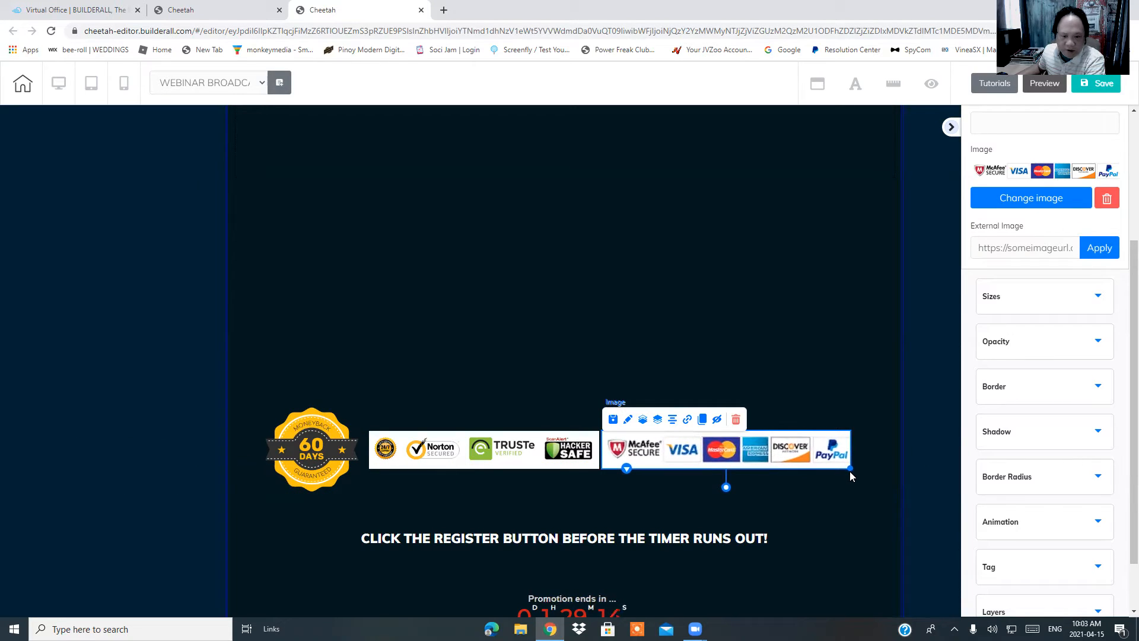
{"action": "left_click_drag", "start_coordinate": [302, 456], "coordinate": [306, 458]}
{"action": "left_click", "coordinate": [520, 351]}
Step: Start changing the payment banner's image and upload 4447085 from the Pictures folder to the user files
{"action": "scroll", "coordinate": [520, 351], "scroll_direction": "up", "scroll_amount": 4}
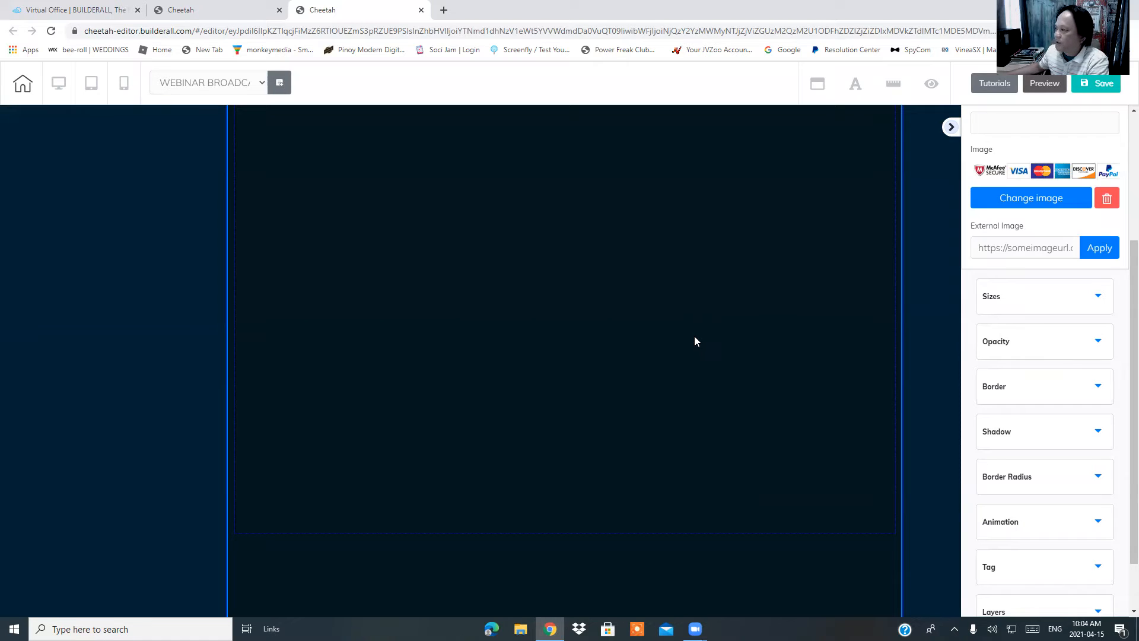
{"action": "scroll", "coordinate": [623, 439], "scroll_direction": "down", "scroll_amount": 5}
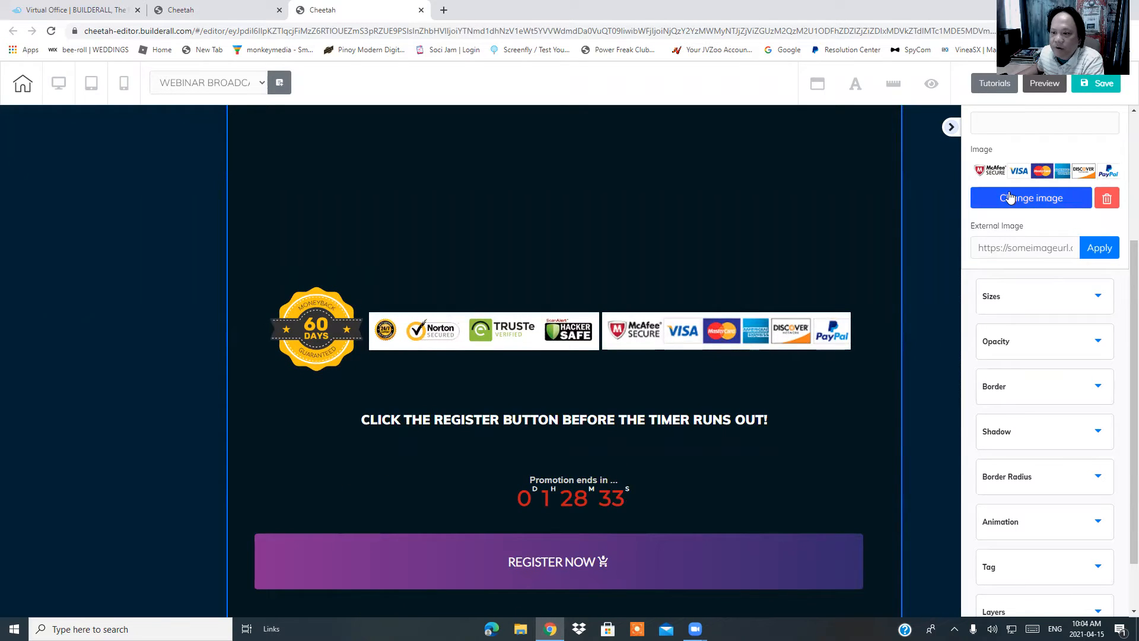
{"action": "left_click", "coordinate": [1024, 206]}
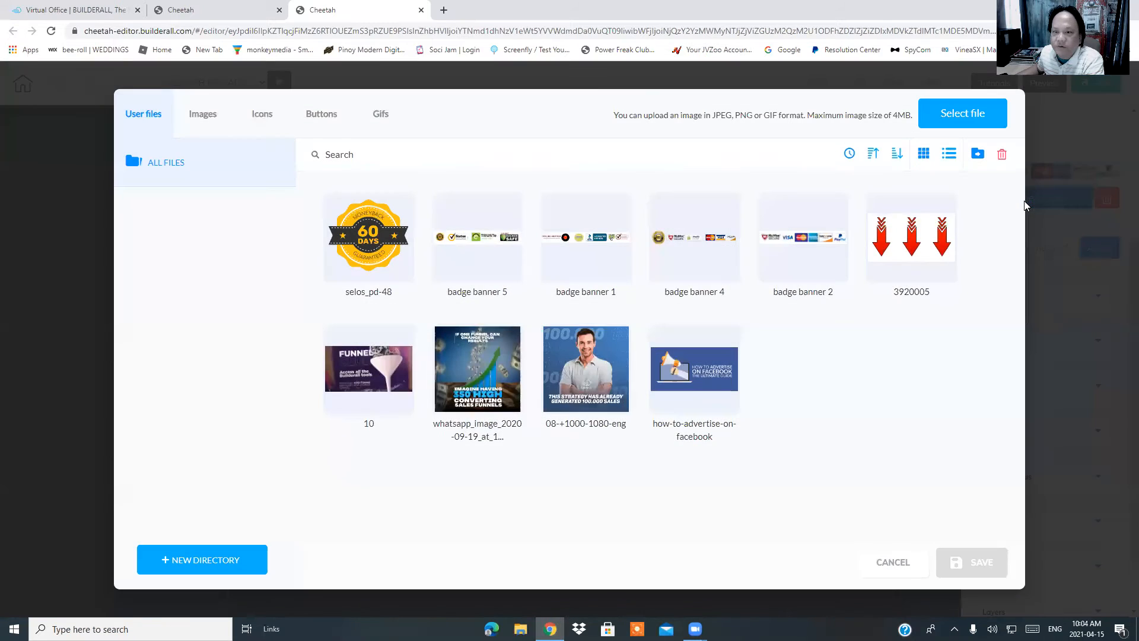
{"action": "left_click", "coordinate": [962, 112]}
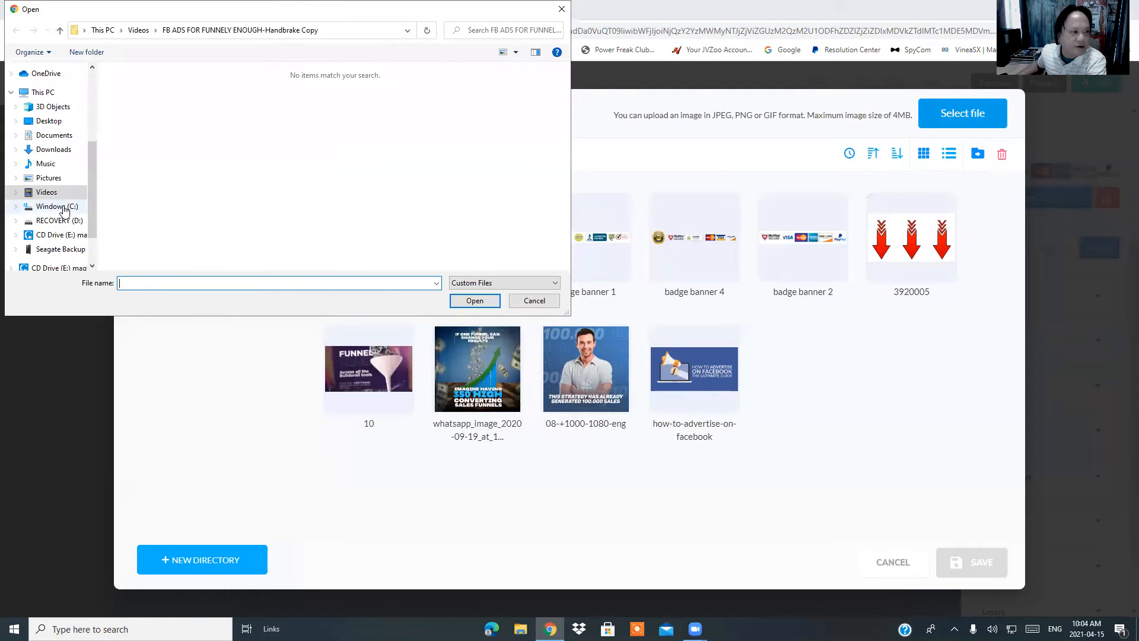
{"action": "left_click", "coordinate": [44, 181]}
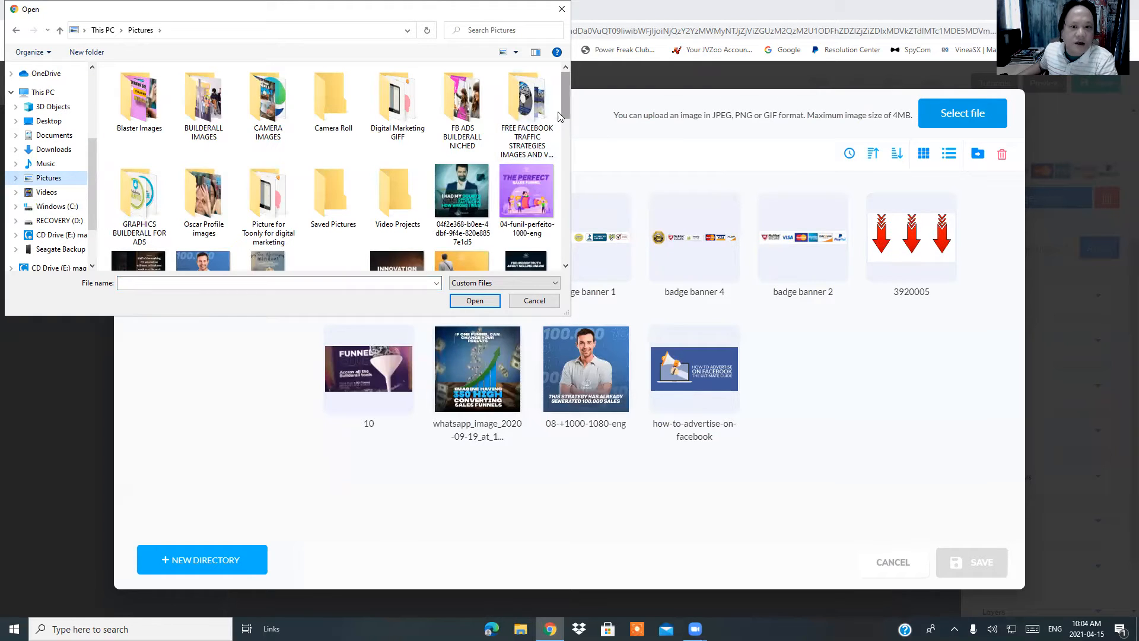
{"action": "left_click_drag", "start_coordinate": [569, 111], "coordinate": [574, 159]}
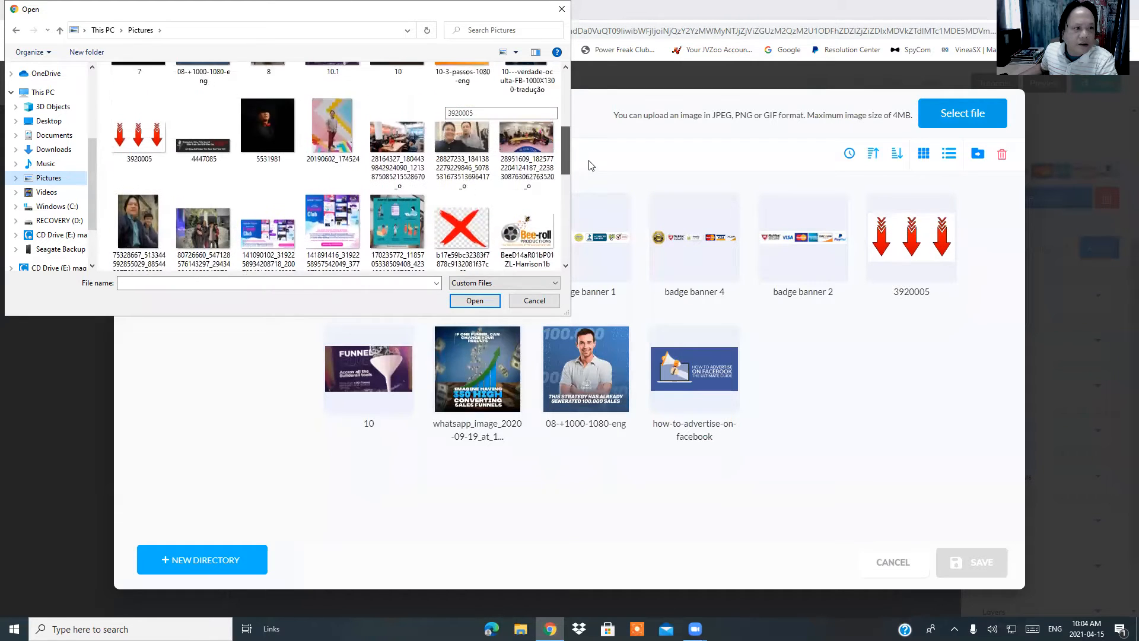
{"action": "left_click", "coordinate": [199, 157]}
{"action": "left_click", "coordinate": [473, 298]}
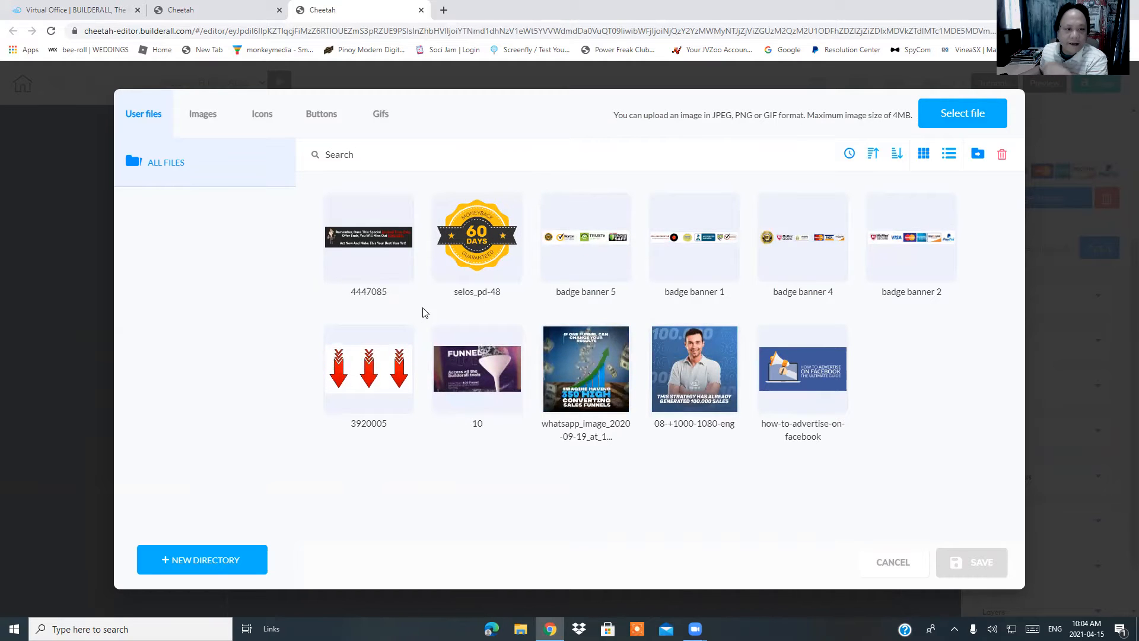
Step: Apply the 4447085 limited-time-offer image in place of the payment banner and move it above the badge row
{"action": "left_click", "coordinate": [358, 255]}
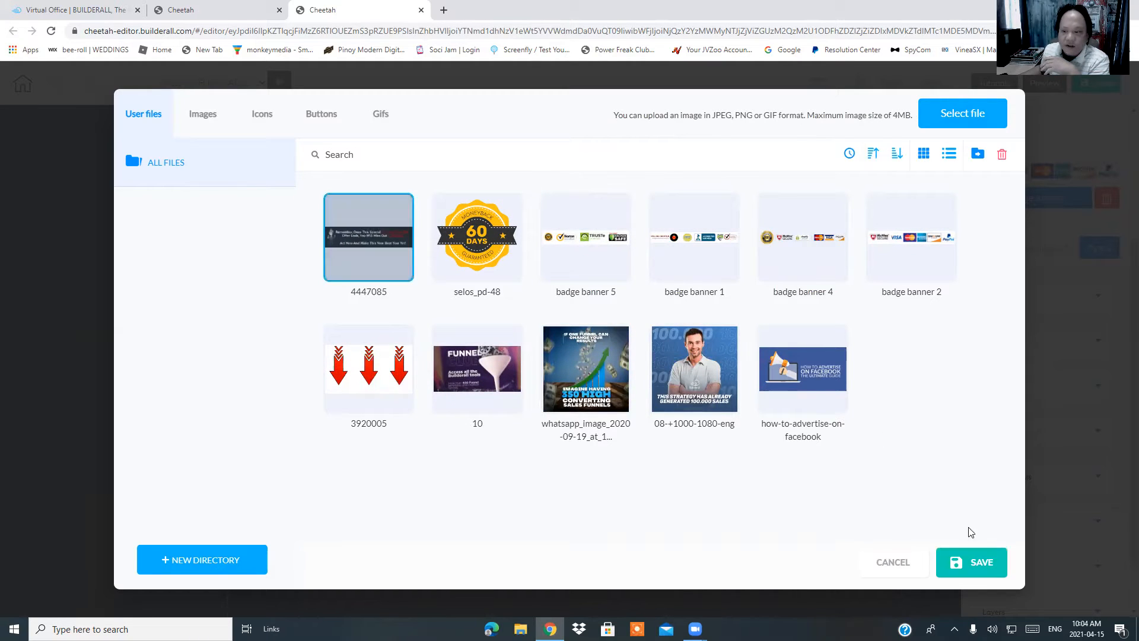
{"action": "left_click", "coordinate": [1001, 573]}
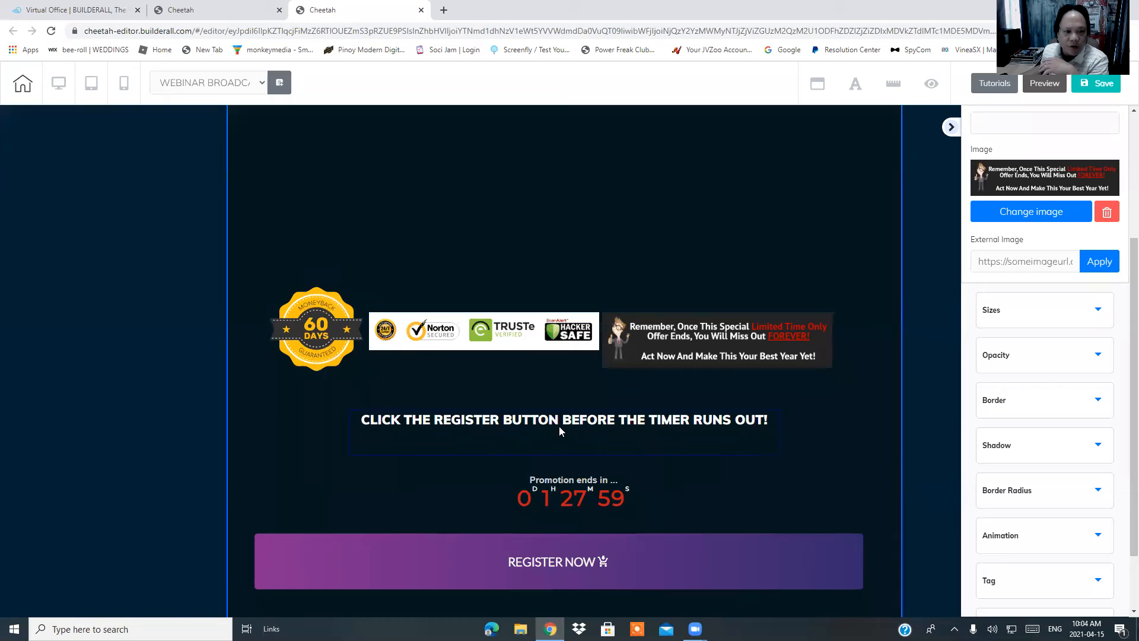
{"action": "left_click_drag", "start_coordinate": [680, 341], "coordinate": [535, 219]}
{"action": "scroll", "coordinate": [693, 240], "scroll_direction": "up", "scroll_amount": 7}
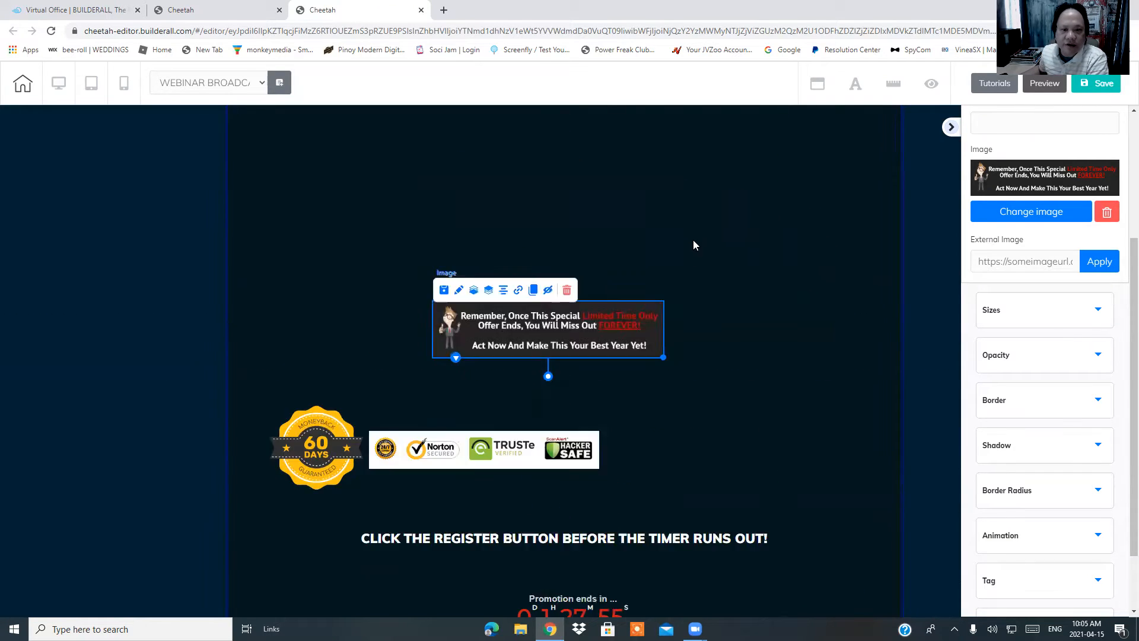
{"action": "scroll", "coordinate": [600, 397], "scroll_direction": "down", "scroll_amount": 4}
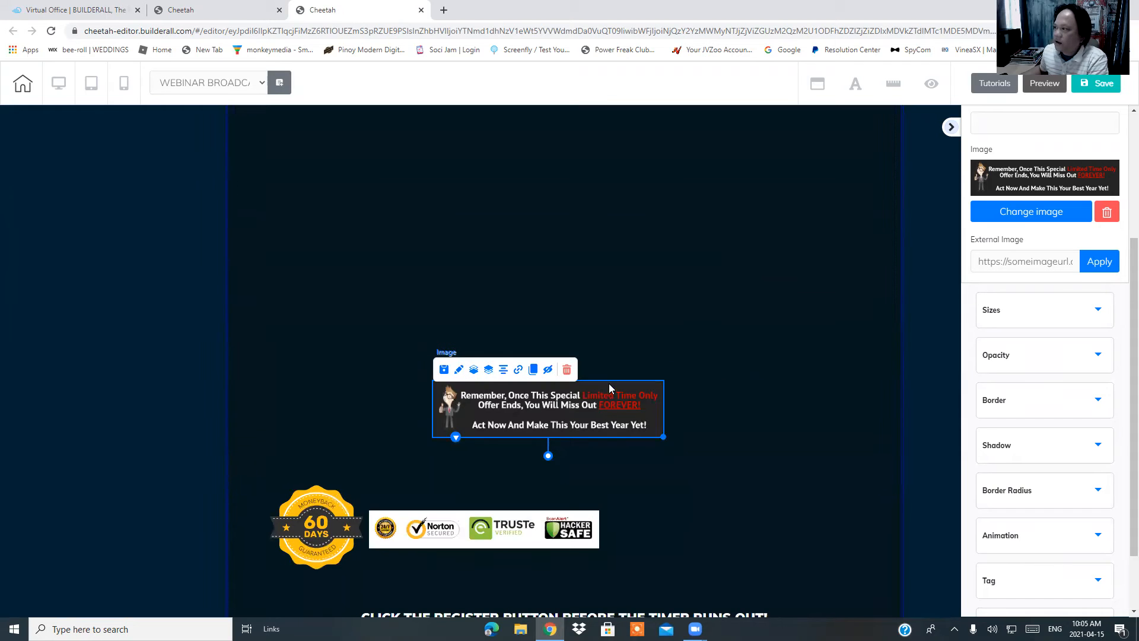
{"action": "left_click_drag", "start_coordinate": [560, 385], "coordinate": [417, 315]}
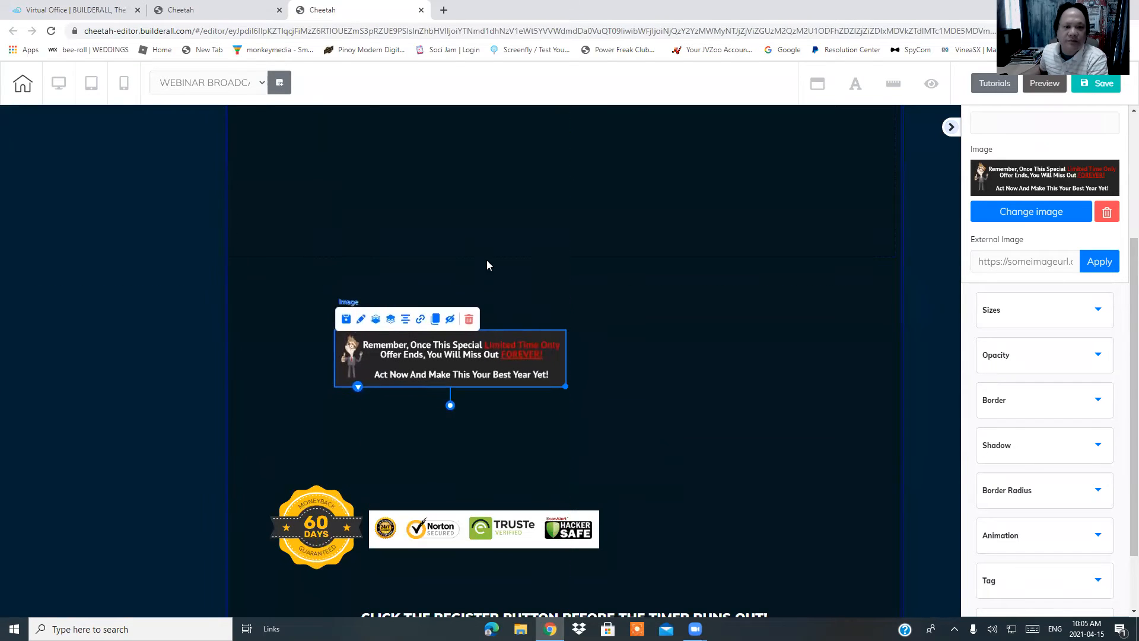
{"action": "scroll", "coordinate": [651, 242], "scroll_direction": "up", "scroll_amount": 3}
{"action": "scroll", "coordinate": [546, 299], "scroll_direction": "down", "scroll_amount": 3}
{"action": "left_click_drag", "start_coordinate": [482, 376], "coordinate": [445, 342]}
Step: Enlarge the limited-time-offer banner to nearly the full content width and center it horizontally above the badges
{"action": "left_click_drag", "start_coordinate": [531, 356], "coordinate": [874, 419]}
{"action": "scroll", "coordinate": [464, 271], "scroll_direction": "up", "scroll_amount": 3}
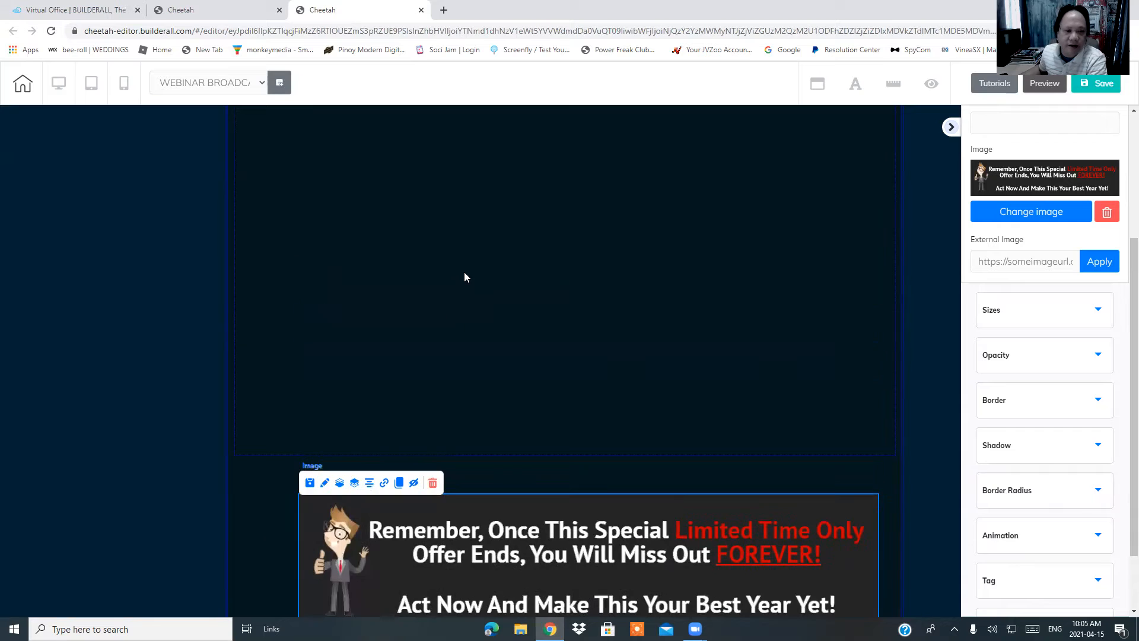
{"action": "scroll", "coordinate": [461, 272], "scroll_direction": "down", "scroll_amount": 3}
{"action": "left_click_drag", "start_coordinate": [515, 340], "coordinate": [500, 342]}
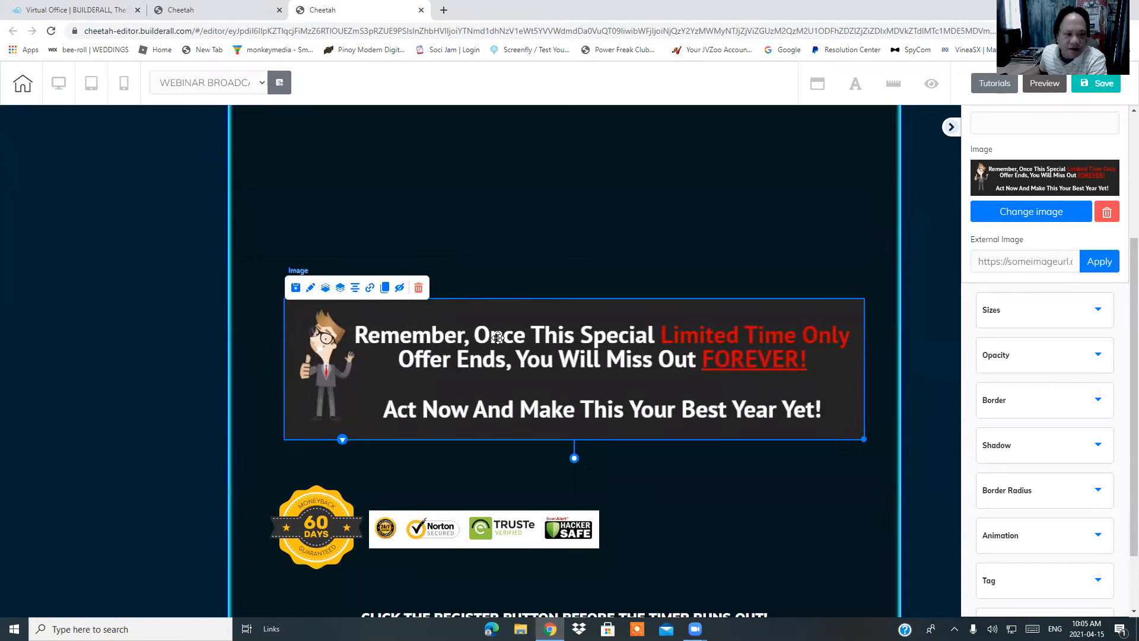
{"action": "left_click", "coordinate": [354, 289]}
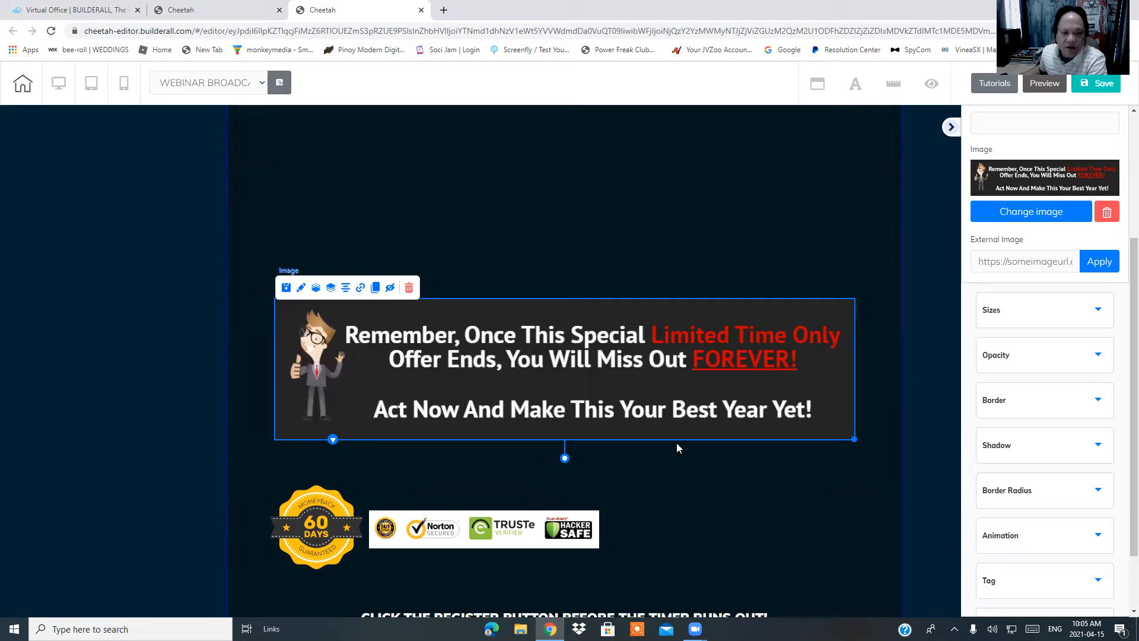
{"action": "left_click", "coordinate": [479, 285]}
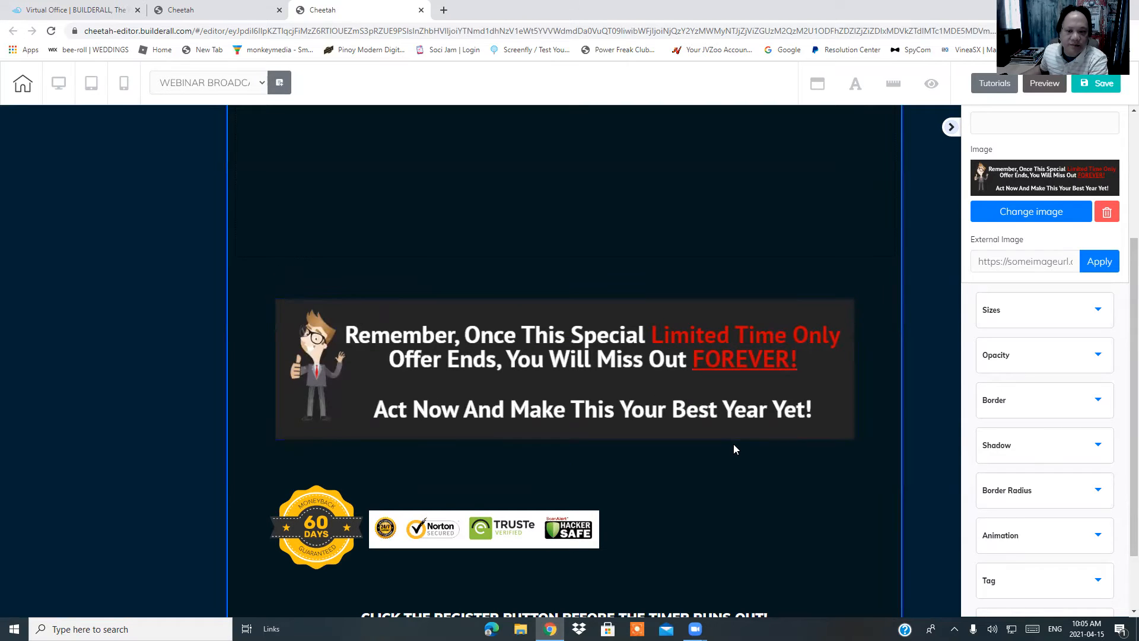
{"action": "scroll", "coordinate": [733, 448], "scroll_direction": "down", "scroll_amount": 2}
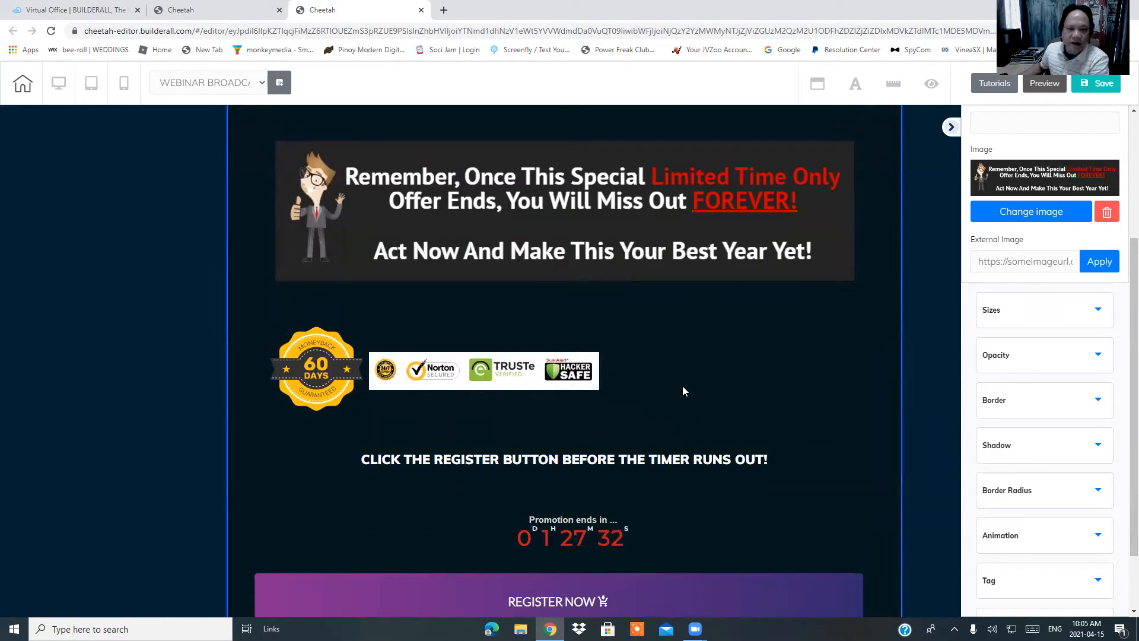
Step: Clone the Norton/TRUSTe security banner and place the copy directly to its right in the badge row
{"action": "scroll", "coordinate": [442, 344], "scroll_direction": "down", "scroll_amount": 3}
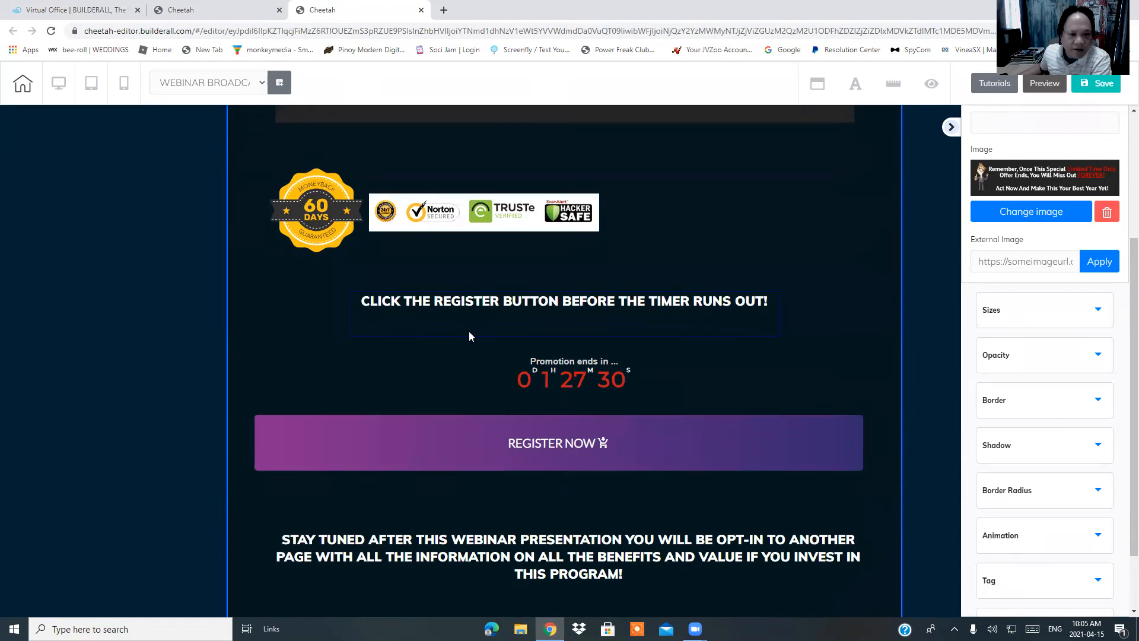
{"action": "scroll", "coordinate": [688, 400], "scroll_direction": "down", "scroll_amount": 1}
{"action": "scroll", "coordinate": [591, 358], "scroll_direction": "up", "scroll_amount": 3}
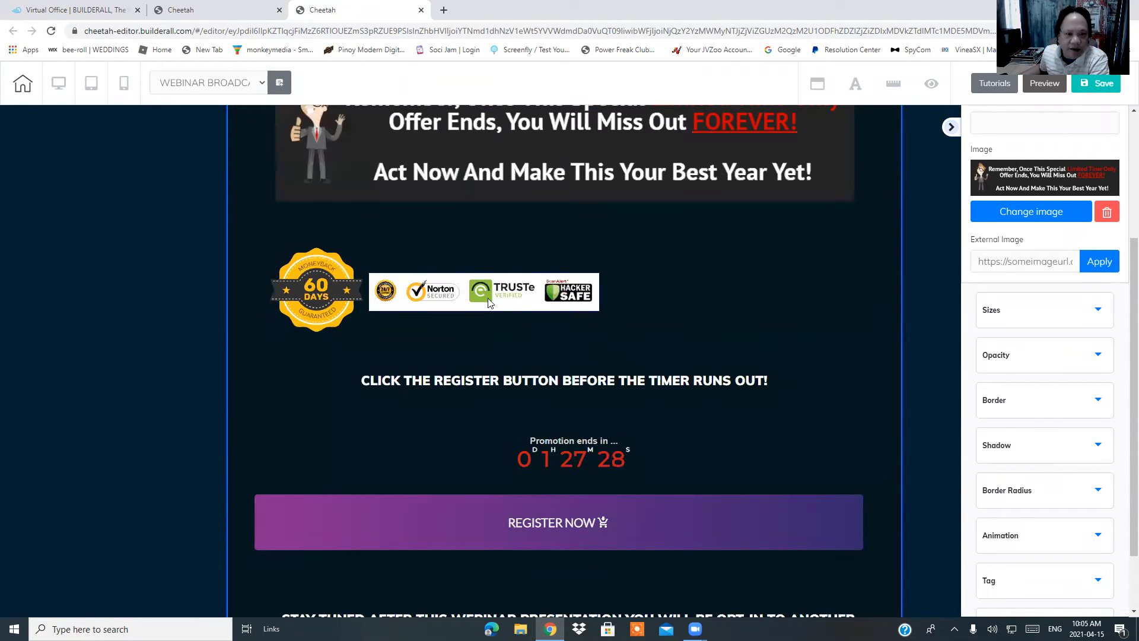
{"action": "left_click", "coordinate": [477, 295]}
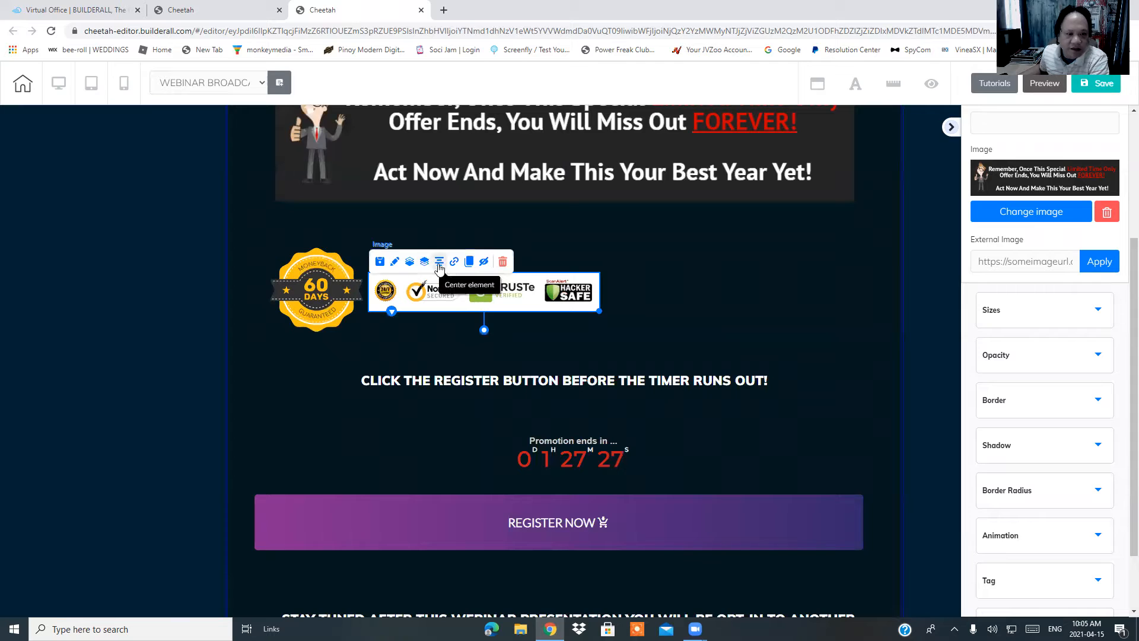
{"action": "left_click", "coordinate": [469, 264]}
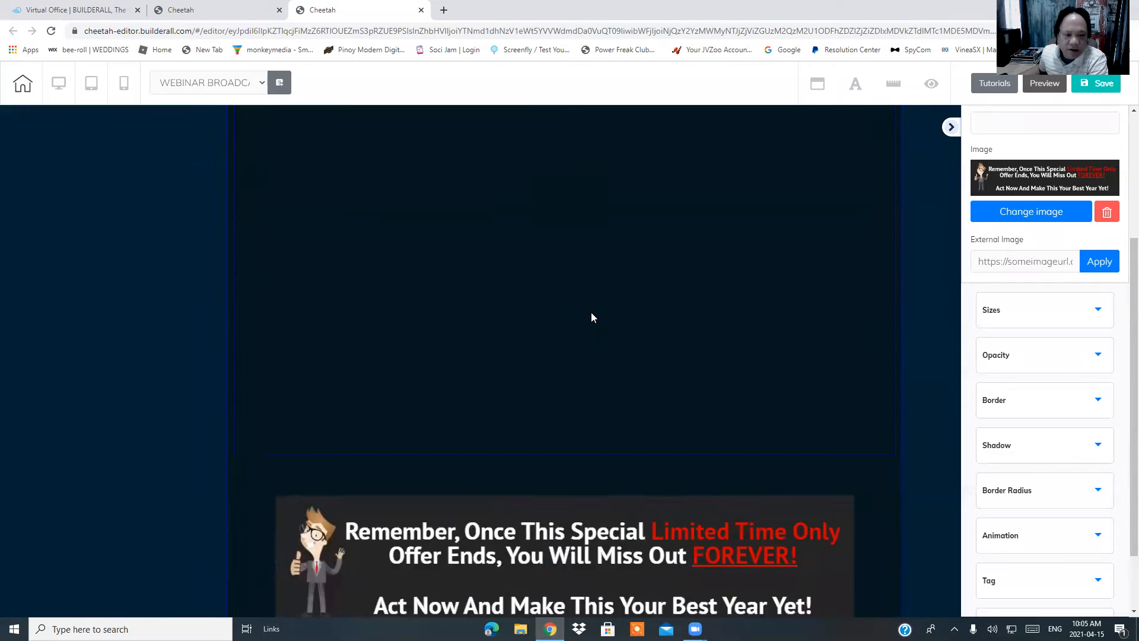
{"action": "scroll", "coordinate": [590, 317], "scroll_direction": "down", "scroll_amount": 5}
{"action": "scroll", "coordinate": [580, 356], "scroll_direction": "down", "scroll_amount": 3}
{"action": "mouse_move", "coordinate": [552, 239]}
{"action": "left_mouse_down"}
{"action": "mouse_move", "coordinate": [795, 229]}
{"action": "mouse_move", "coordinate": [760, 223]}
{"action": "left_mouse_up"}
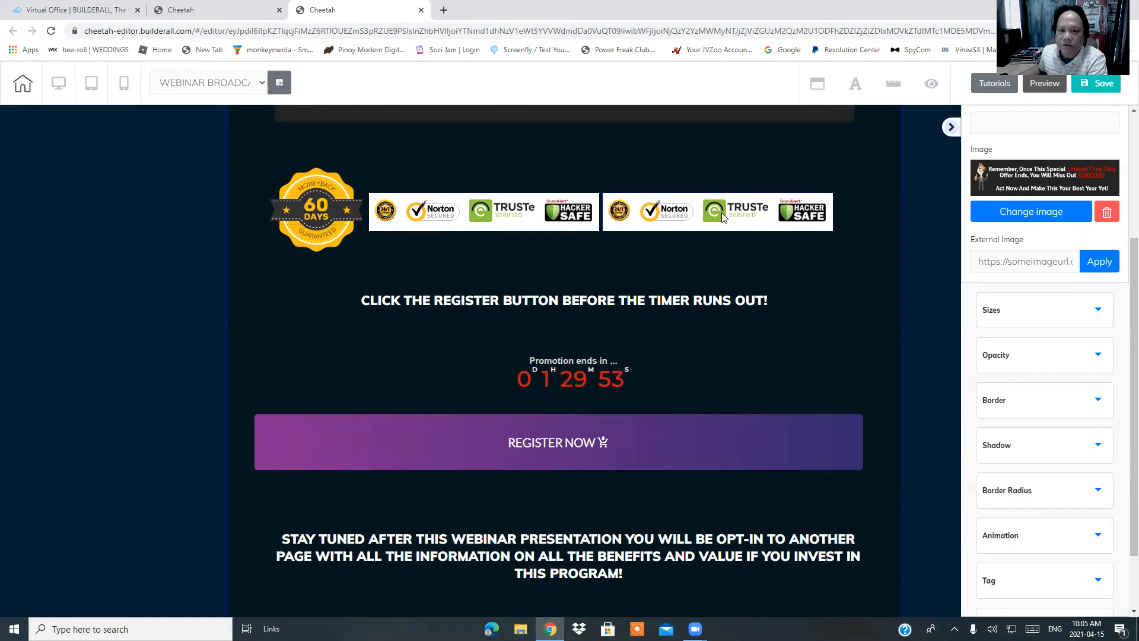
Step: Replace the cloned security banner's image with badge banner 2 from the user files
{"action": "left_click", "coordinate": [652, 211]}
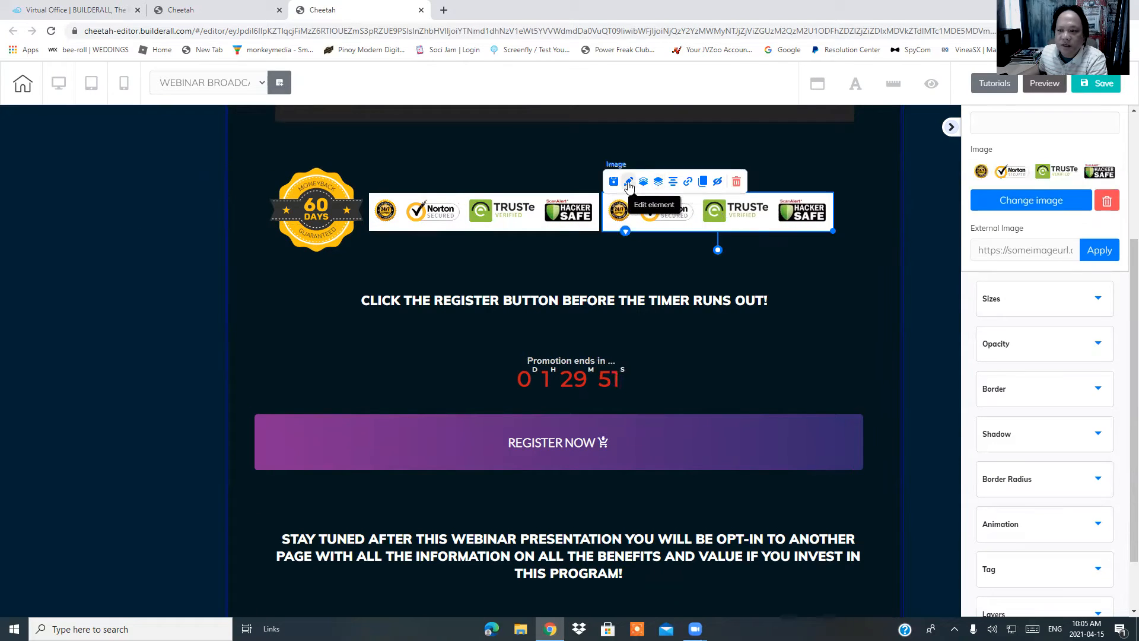
{"action": "left_click", "coordinate": [1031, 200]}
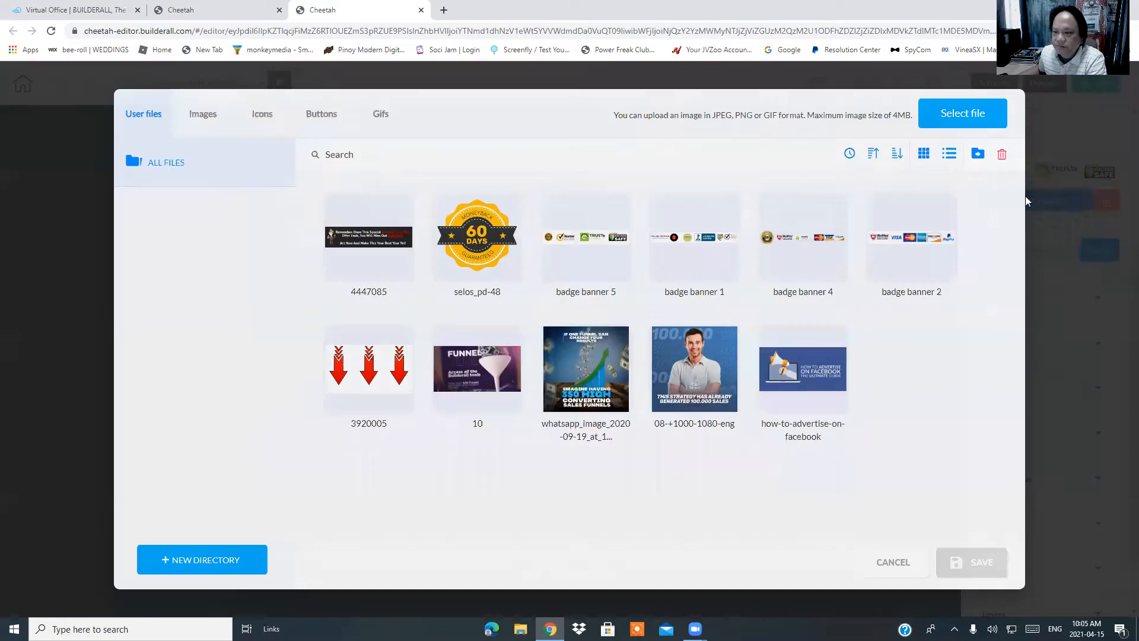
{"action": "left_click", "coordinate": [894, 261]}
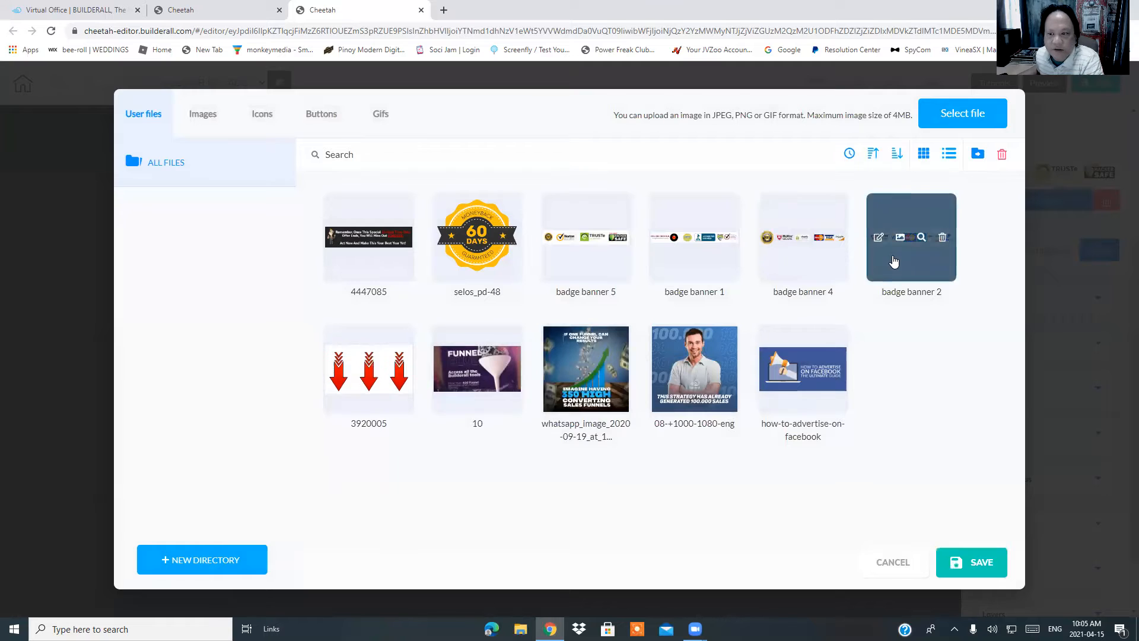
{"action": "left_click", "coordinate": [963, 566]}
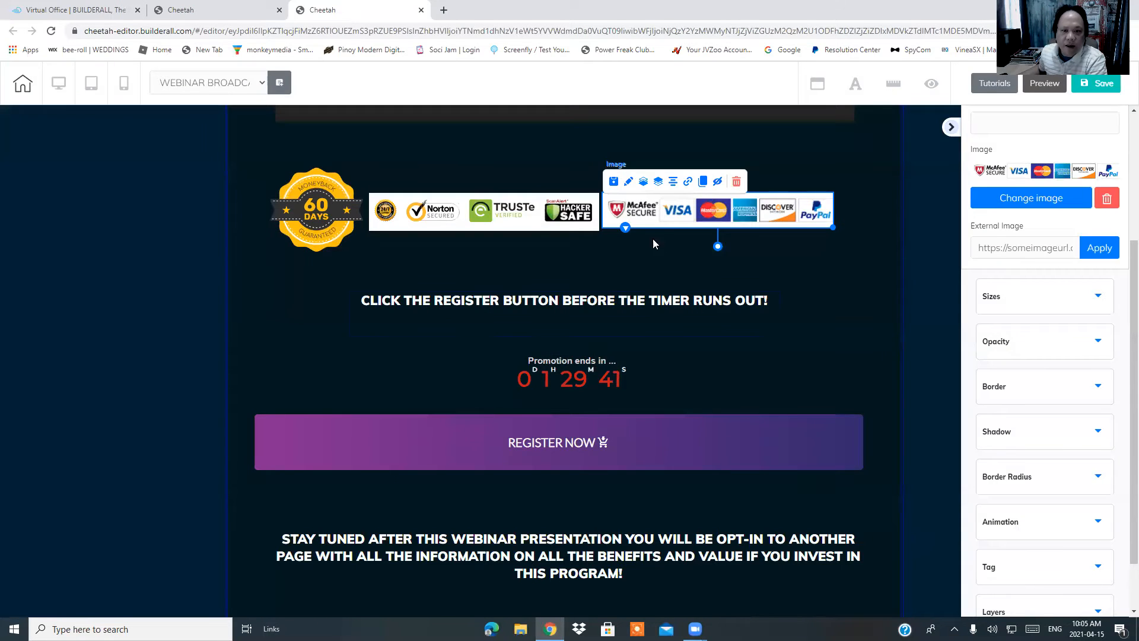
Step: Move the payment and security banners up side by side beneath the limited-time-offer banner and slightly enlarge the payment banner
{"action": "left_click_drag", "start_coordinate": [652, 226], "coordinate": [650, 222]}
{"action": "scroll", "coordinate": [651, 298], "scroll_direction": "up", "scroll_amount": 3}
{"action": "left_click_drag", "start_coordinate": [742, 414], "coordinate": [749, 376]}
{"action": "left_click_drag", "start_coordinate": [560, 397], "coordinate": [566, 357]}
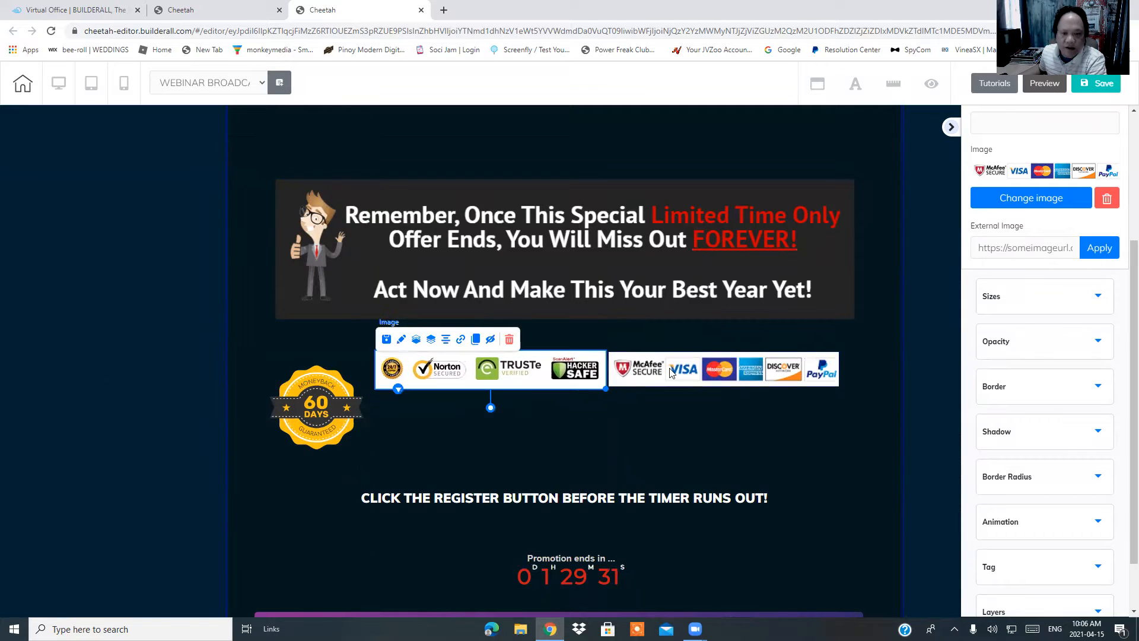
{"action": "left_click", "coordinate": [733, 372]}
{"action": "left_click_drag", "start_coordinate": [842, 388], "coordinate": [848, 388]}
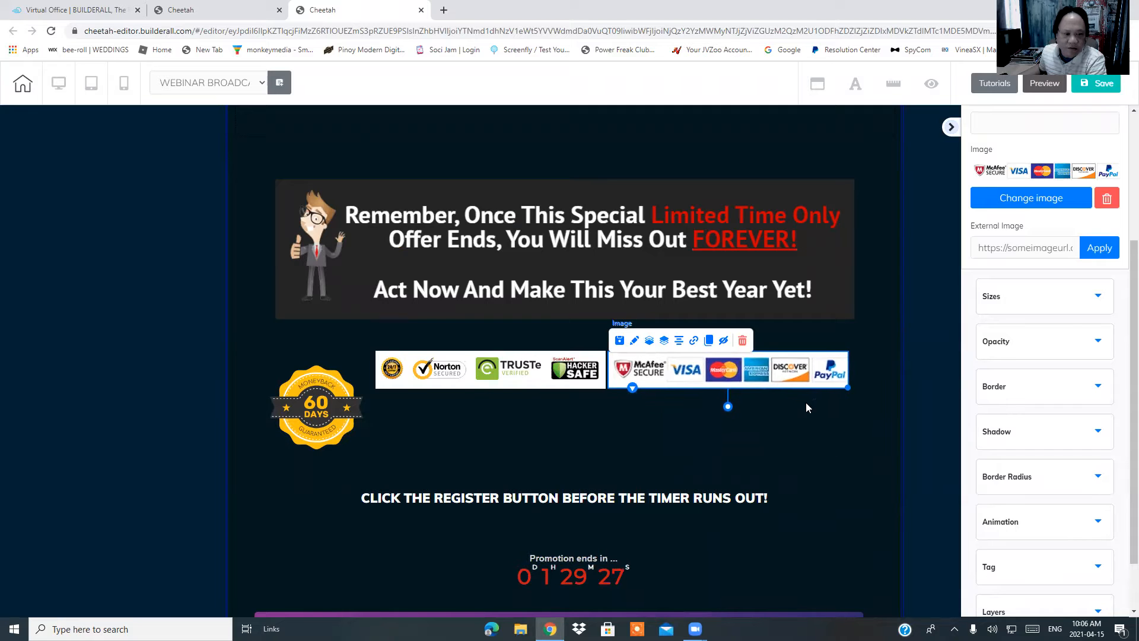
Step: Nudge the 60-day badge up and lower the security and payment banners to line up with its middle
{"action": "left_click_drag", "start_coordinate": [344, 408], "coordinate": [342, 403]}
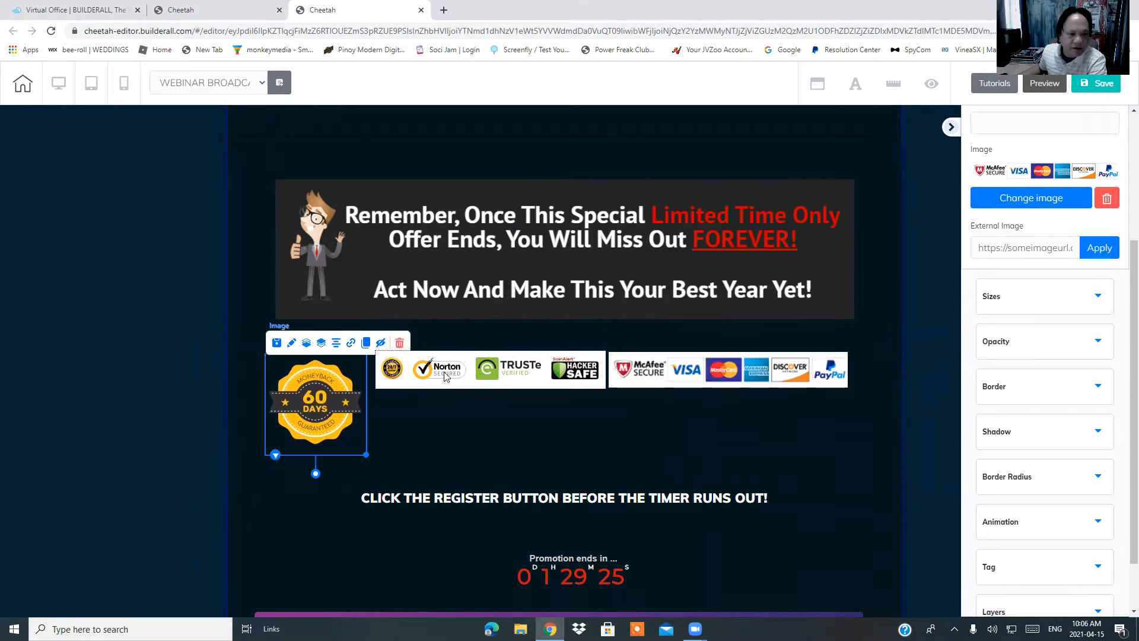
{"action": "left_click_drag", "start_coordinate": [475, 374], "coordinate": [481, 408]}
{"action": "left_click_drag", "start_coordinate": [677, 375], "coordinate": [676, 402]}
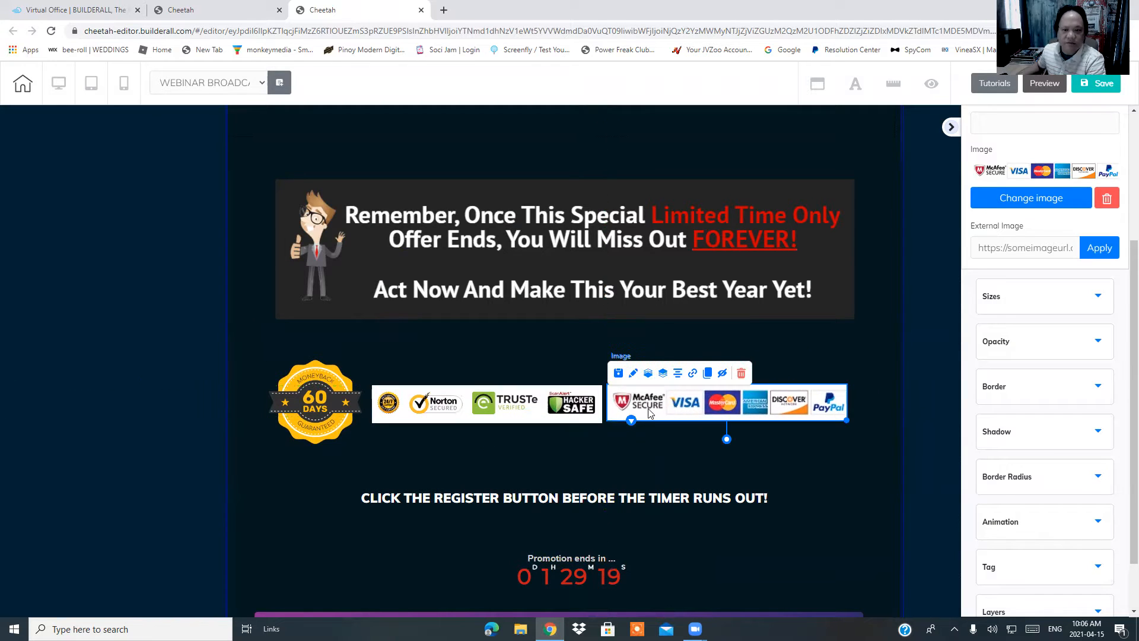
Step: Examine the empty video area above the limited-time-offer banner and select its iframe
{"action": "scroll", "coordinate": [636, 227], "scroll_direction": "up", "scroll_amount": 8}
{"action": "scroll", "coordinate": [647, 279], "scroll_direction": "up", "scroll_amount": 2}
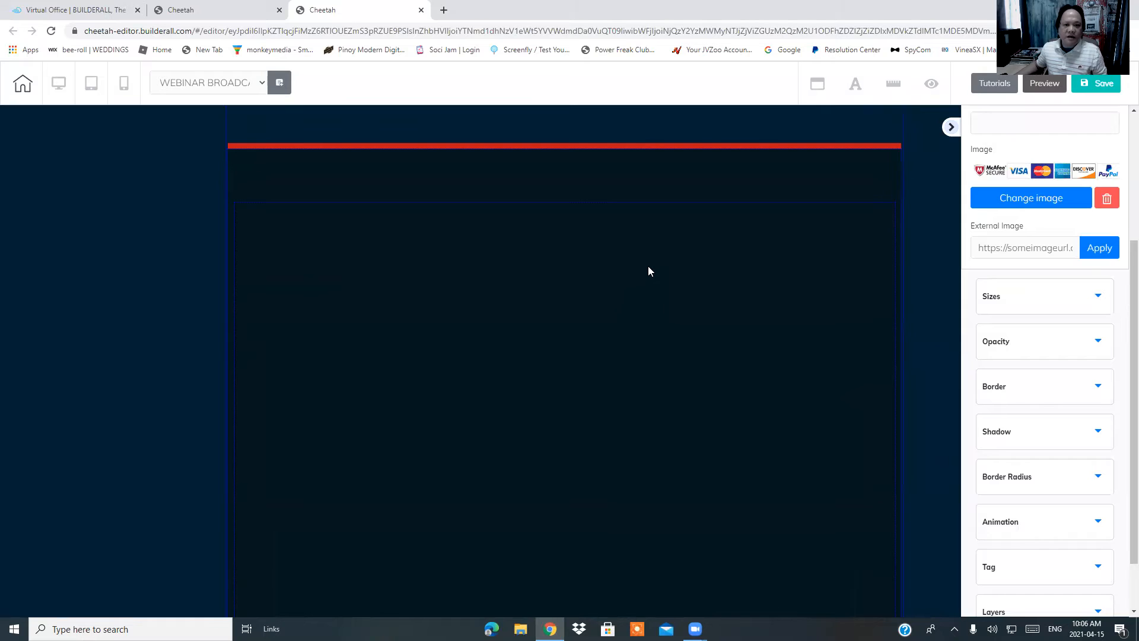
{"action": "scroll", "coordinate": [477, 337], "scroll_direction": "down", "scroll_amount": 2}
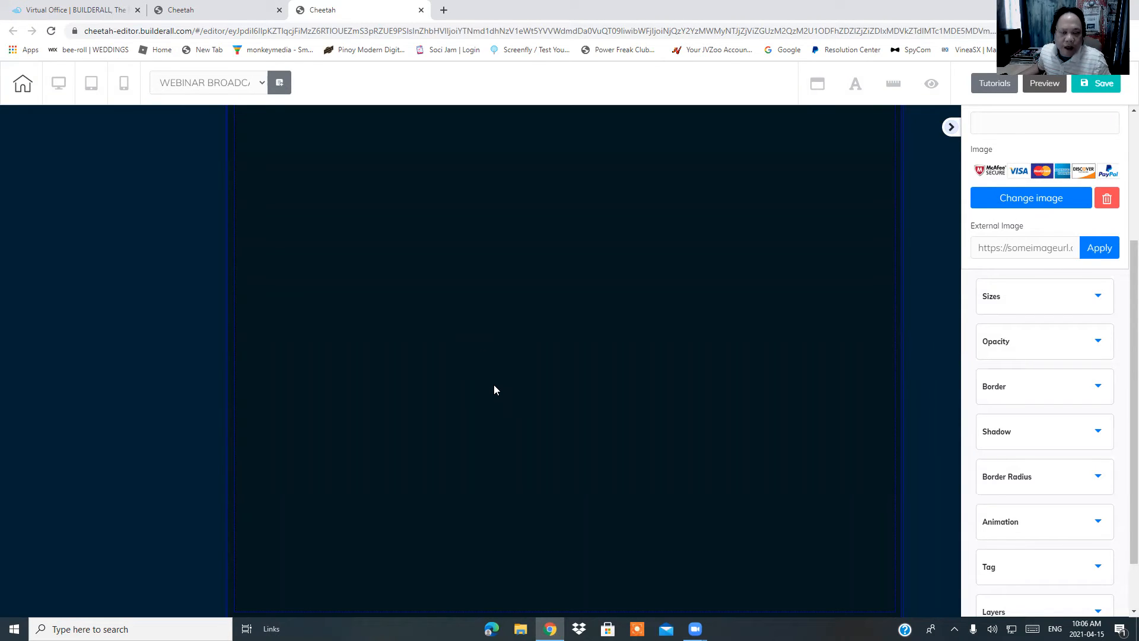
{"action": "scroll", "coordinate": [500, 391], "scroll_direction": "up", "scroll_amount": 2}
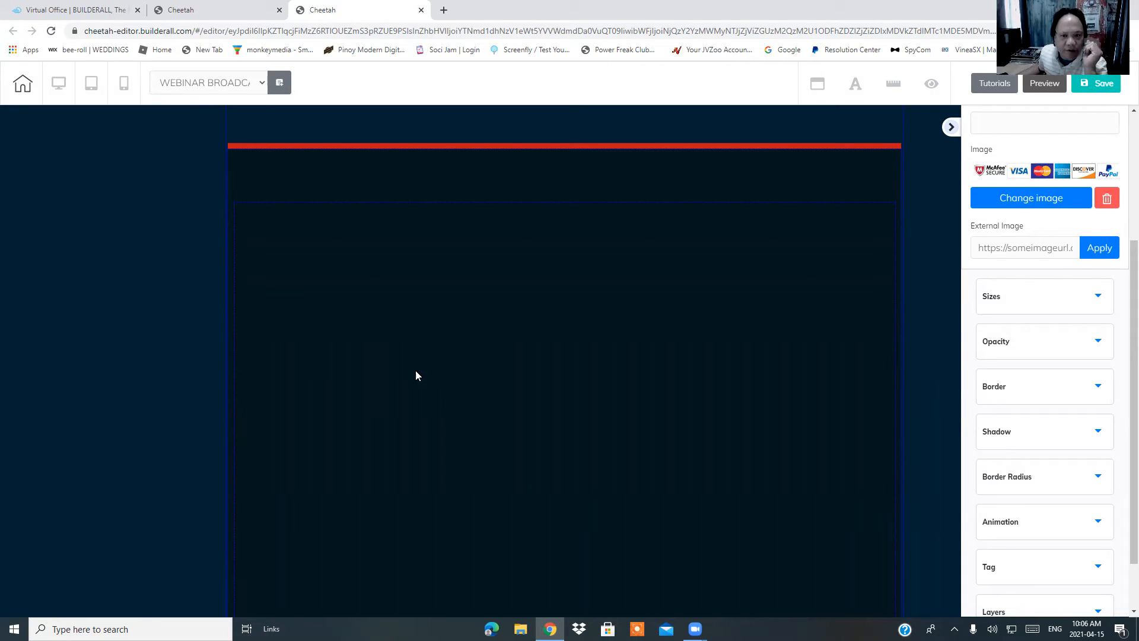
{"action": "scroll", "coordinate": [392, 374], "scroll_direction": "down", "scroll_amount": 1}
{"action": "left_click", "coordinate": [366, 323]}
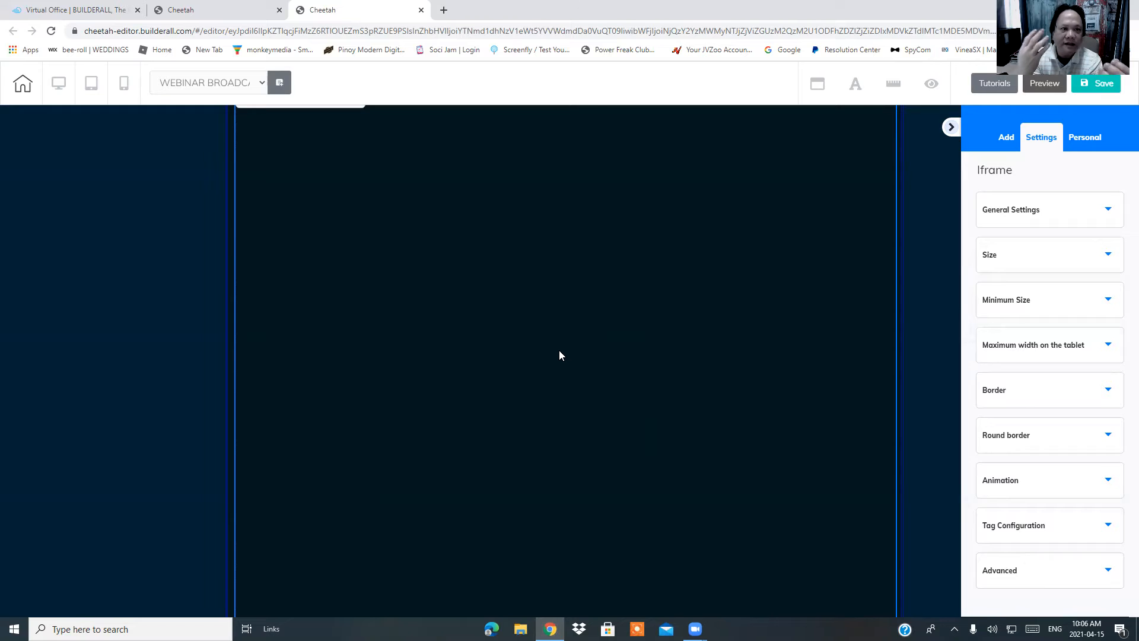
Step: Open the live Webinar Replay page, pause its presentation video, and return to the Webinar Broadcast editor
{"action": "left_click", "coordinate": [203, 9]}
{"action": "left_click", "coordinate": [722, 304]}
{"action": "left_click", "coordinate": [681, 359]}
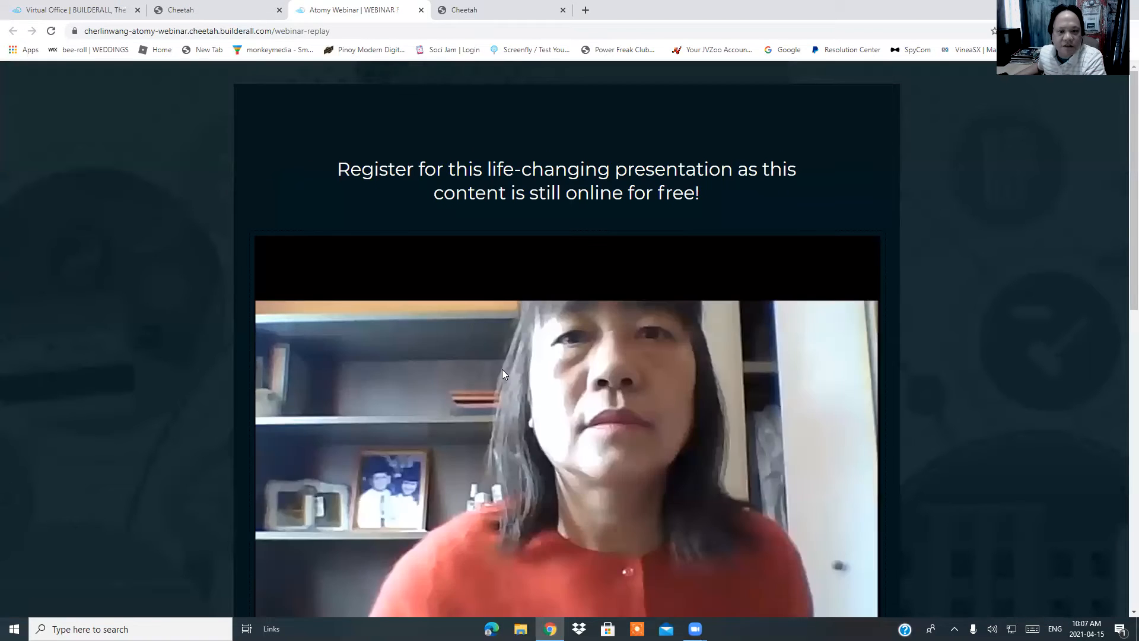
{"action": "scroll", "coordinate": [490, 344], "scroll_direction": "down", "scroll_amount": 3}
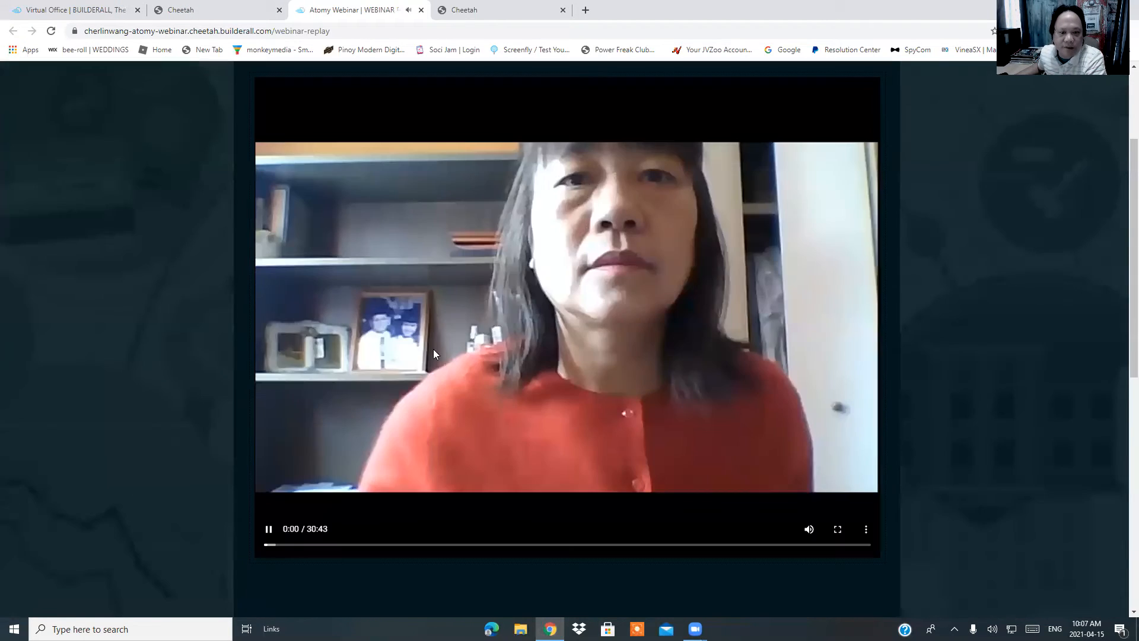
{"action": "left_click", "coordinate": [267, 534]}
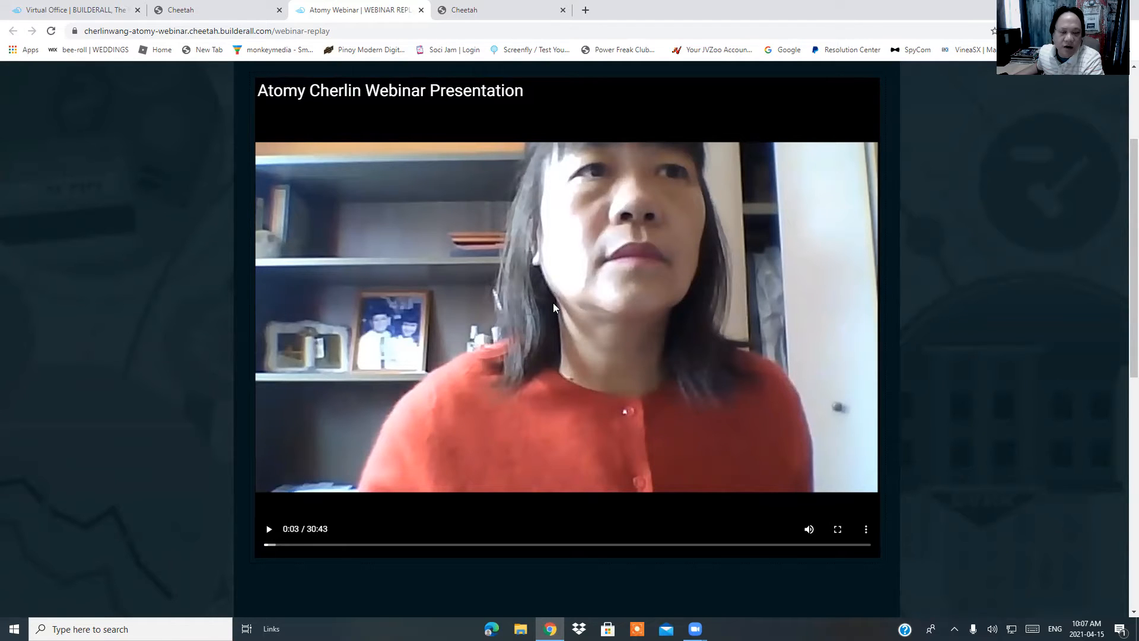
{"action": "left_click", "coordinate": [491, 8]}
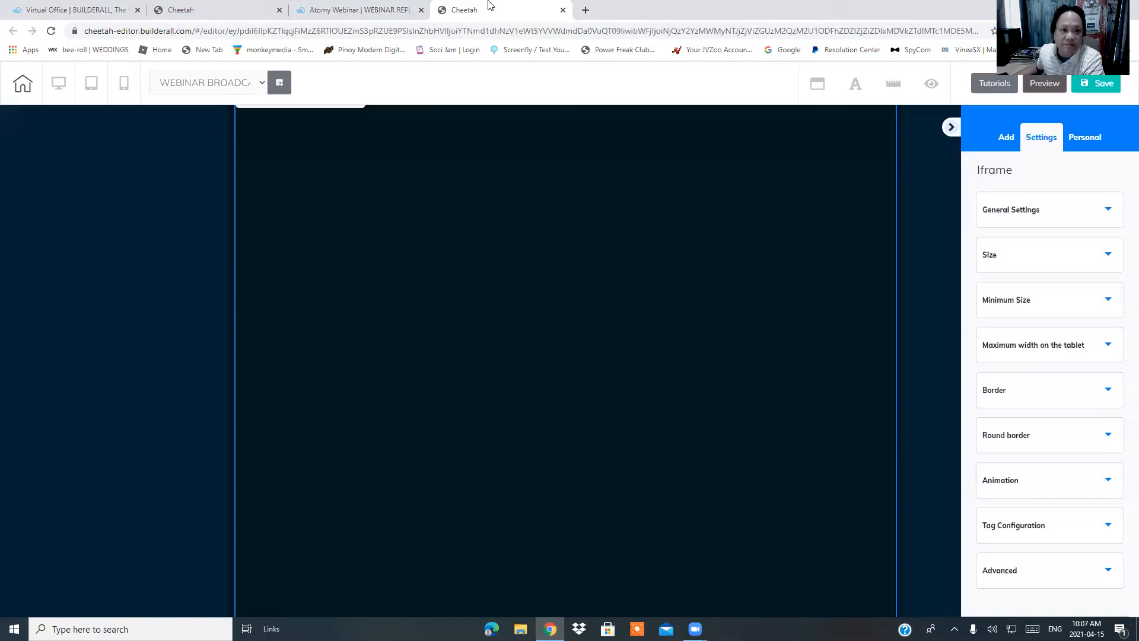
Step: Nudge the payment banner toward the security banner and enlarge it to reach the limited-time-offer banner's right edge
{"action": "scroll", "coordinate": [507, 310], "scroll_direction": "down", "scroll_amount": 4}
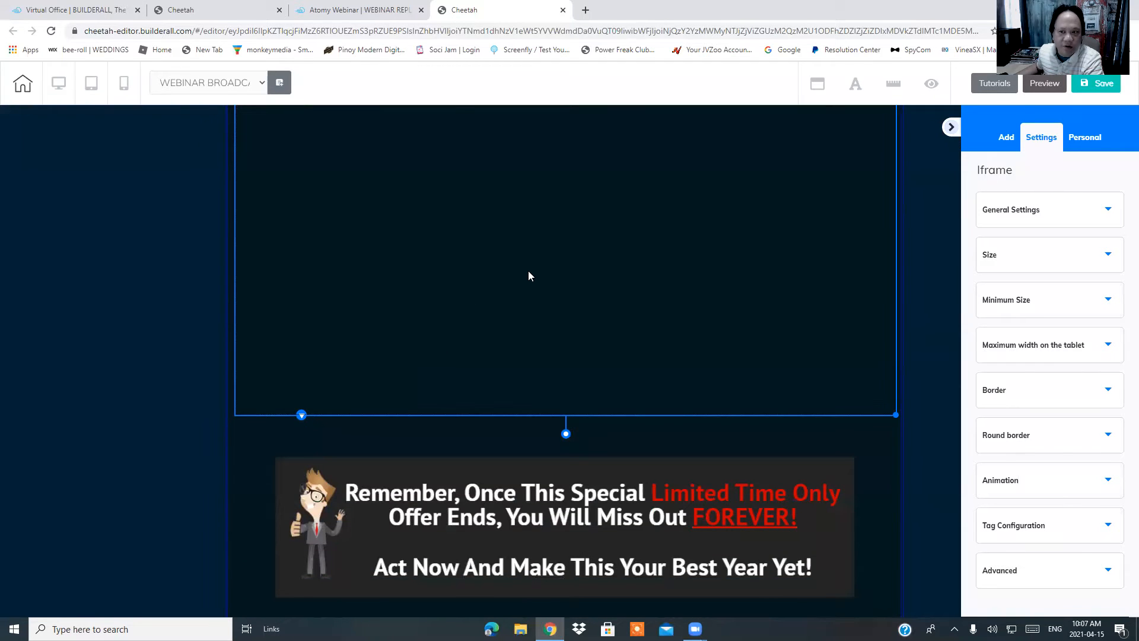
{"action": "scroll", "coordinate": [529, 272], "scroll_direction": "down", "scroll_amount": 3}
{"action": "left_click", "coordinate": [528, 348]}
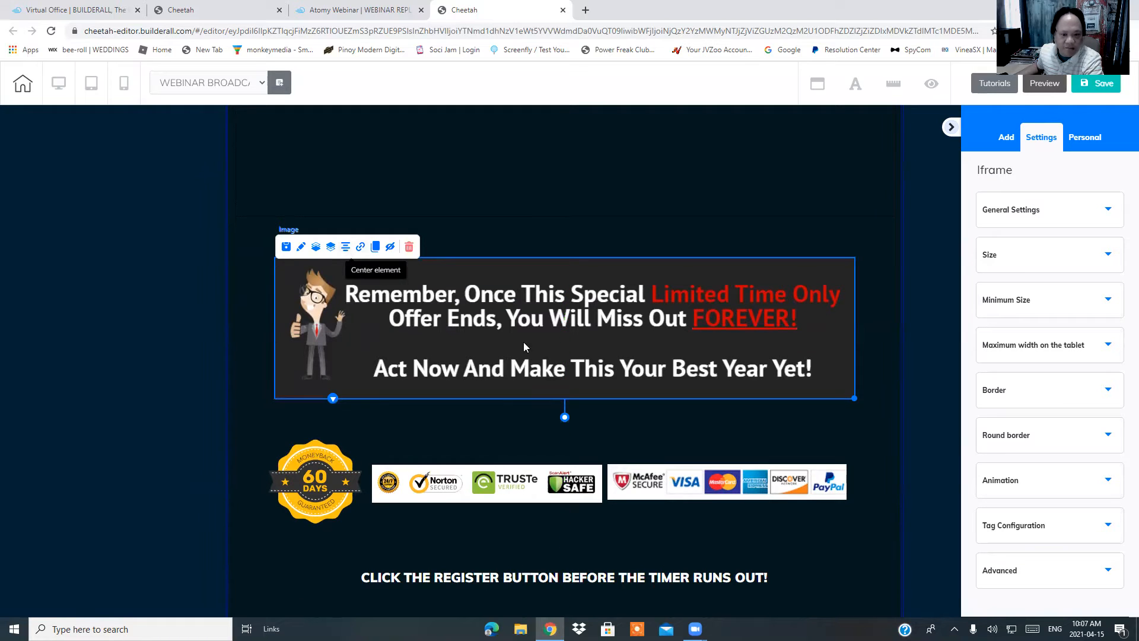
{"action": "scroll", "coordinate": [641, 372], "scroll_direction": "down", "scroll_amount": 2}
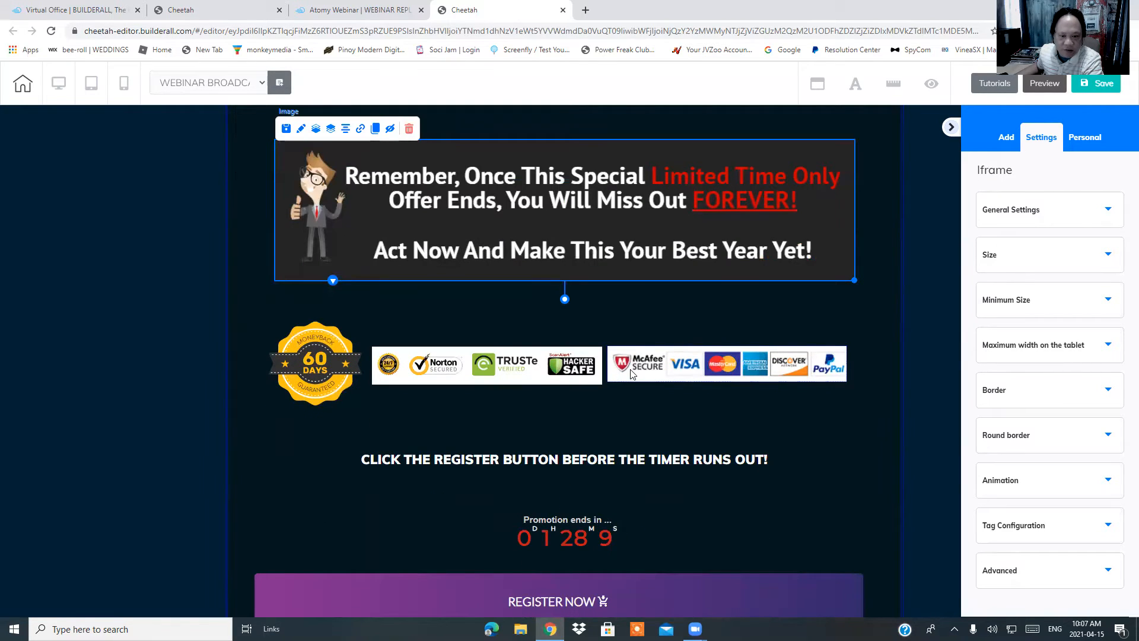
{"action": "left_click_drag", "start_coordinate": [630, 370], "coordinate": [629, 369]}
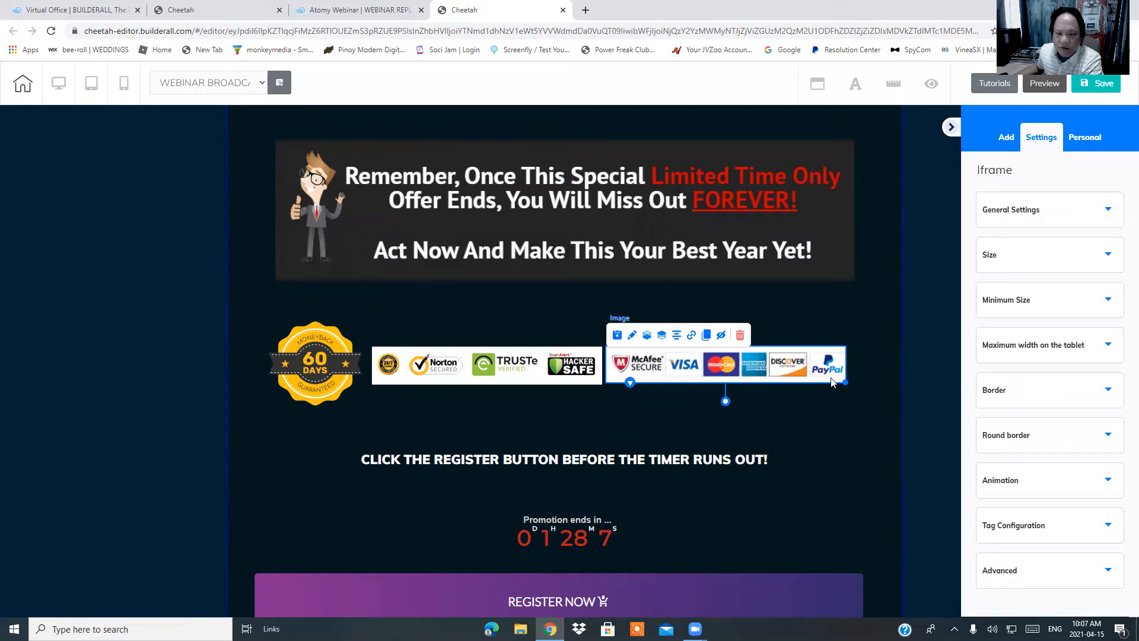
{"action": "left_click_drag", "start_coordinate": [850, 388], "coordinate": [853, 393]}
Step: Move the "Click the register button before the timer runs out!" text and the countdown timer up, centering the timer horizontally
{"action": "scroll", "coordinate": [613, 330], "scroll_direction": "down", "scroll_amount": 3}
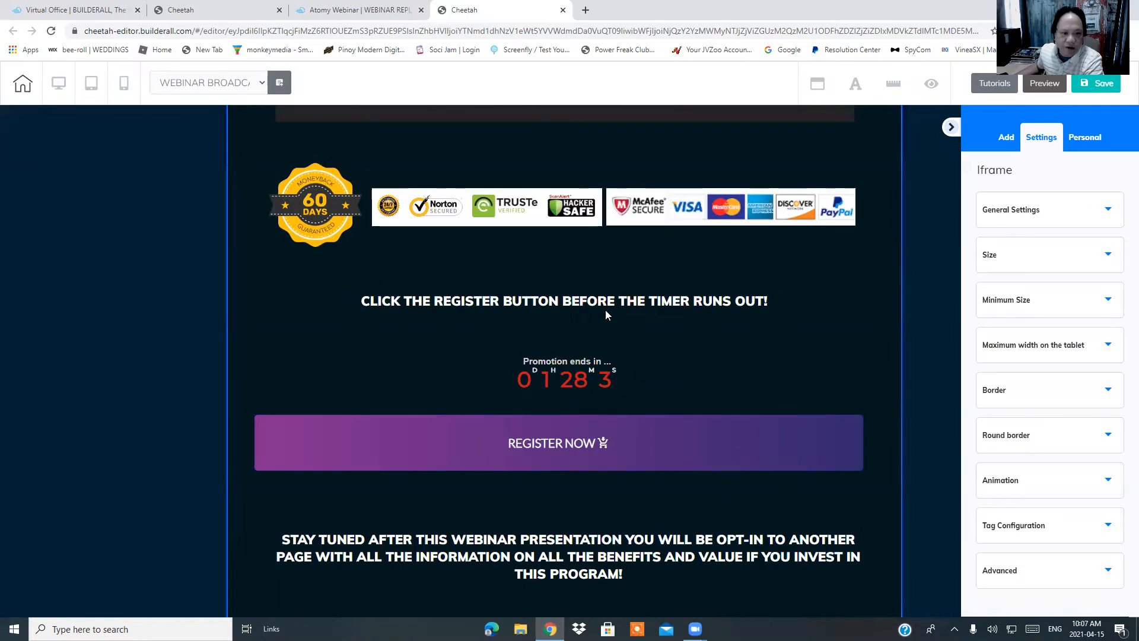
{"action": "left_click_drag", "start_coordinate": [629, 314], "coordinate": [631, 301]}
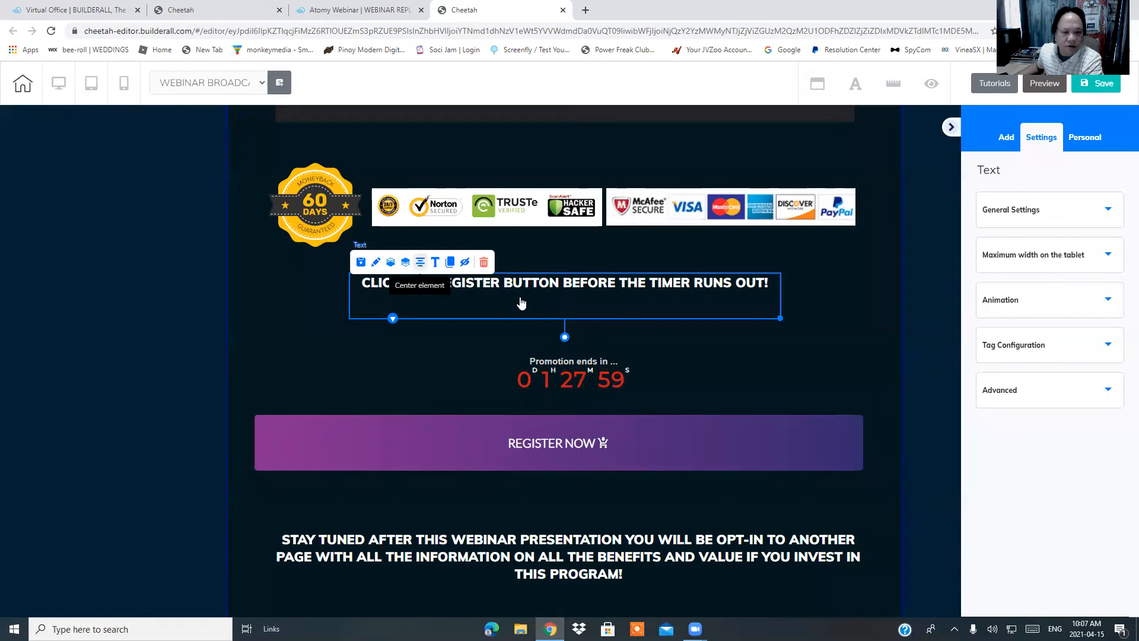
{"action": "left_click", "coordinate": [616, 367]}
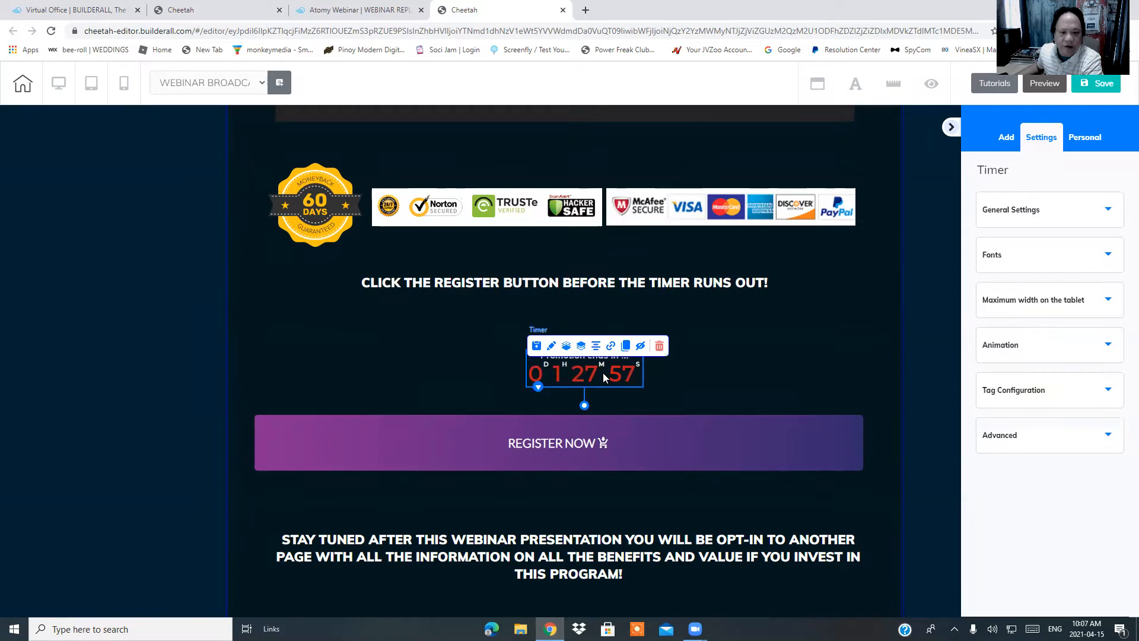
{"action": "left_click", "coordinate": [594, 347]}
Step: Move the Register Now button and the "Stay tuned after this webinar" text up and center both horizontally
{"action": "left_click_drag", "start_coordinate": [689, 425], "coordinate": [712, 436]}
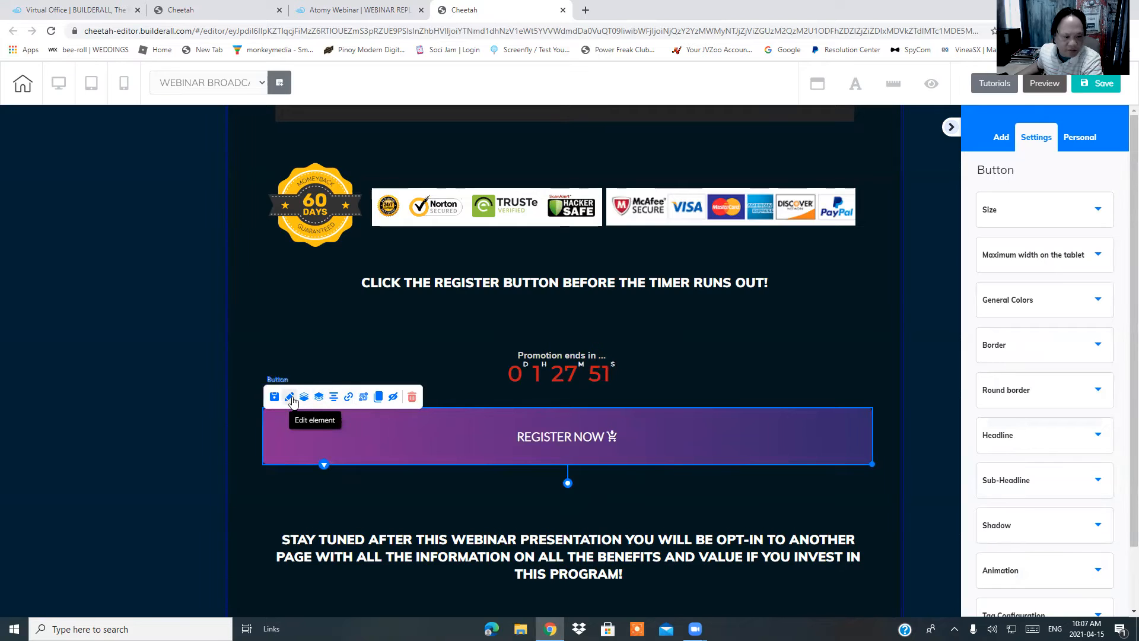
{"action": "left_click", "coordinate": [331, 401]}
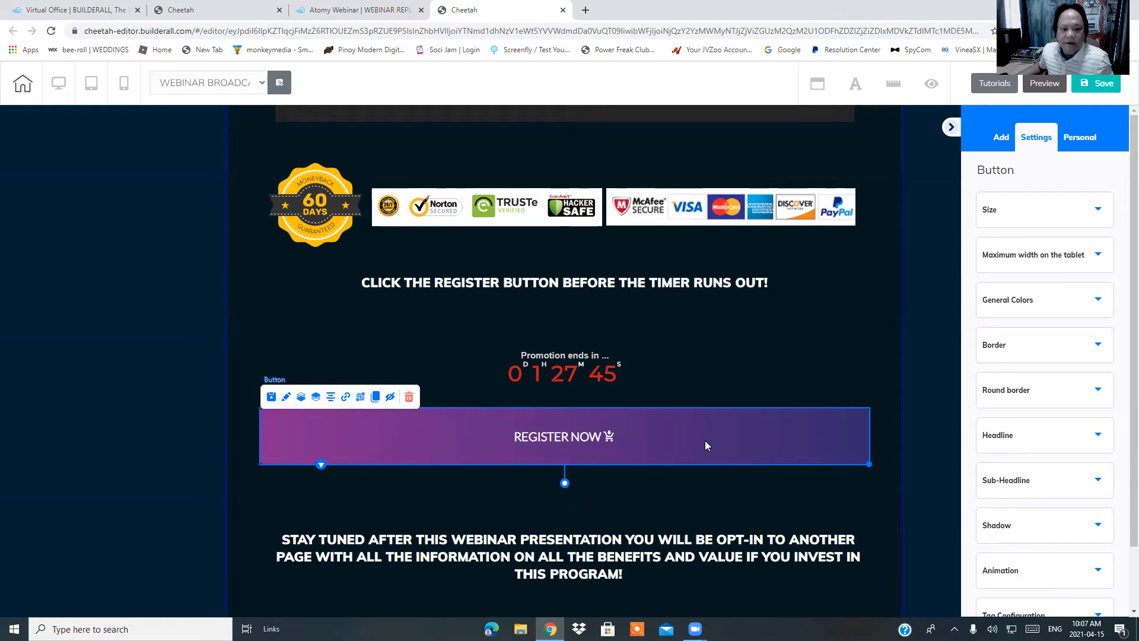
{"action": "left_click_drag", "start_coordinate": [736, 541], "coordinate": [740, 516]}
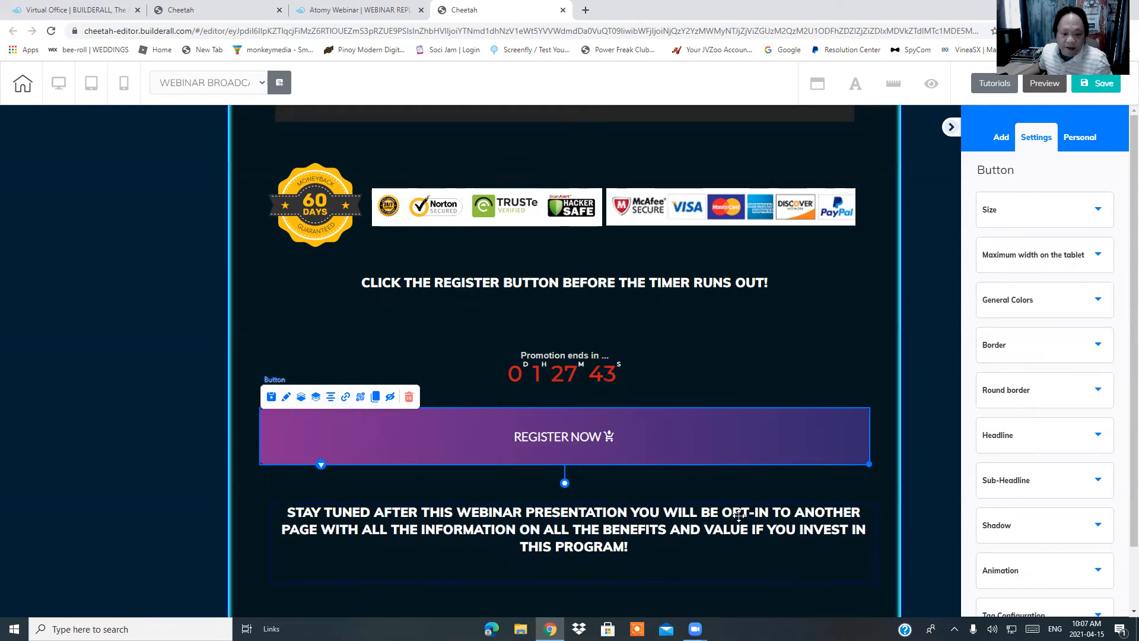
{"action": "left_click", "coordinate": [719, 529]}
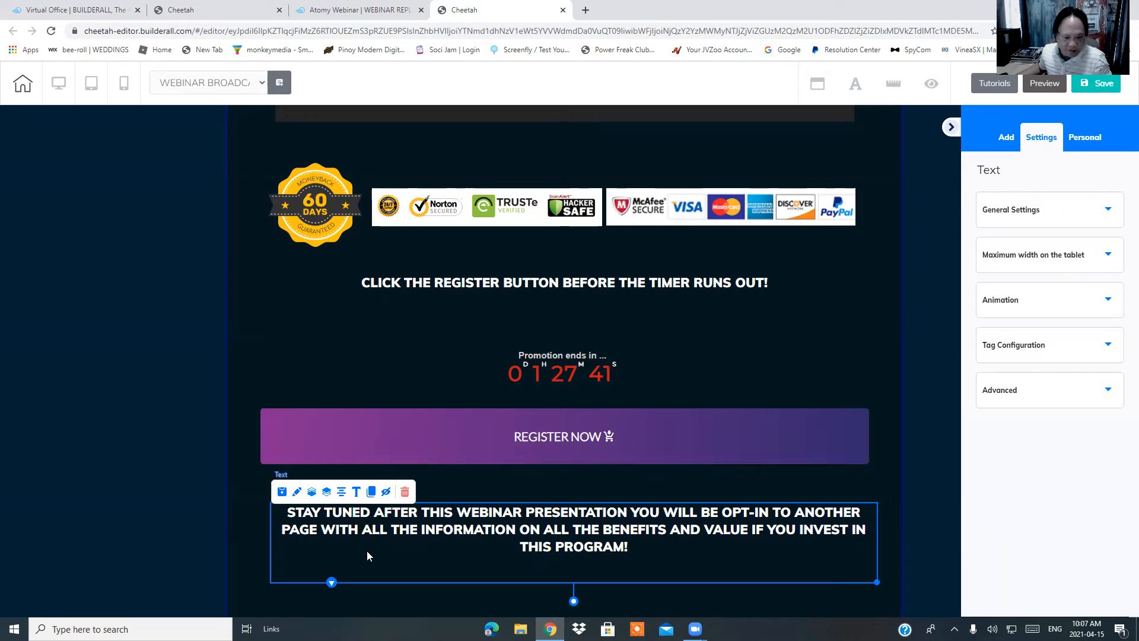
{"action": "left_click", "coordinate": [339, 493]}
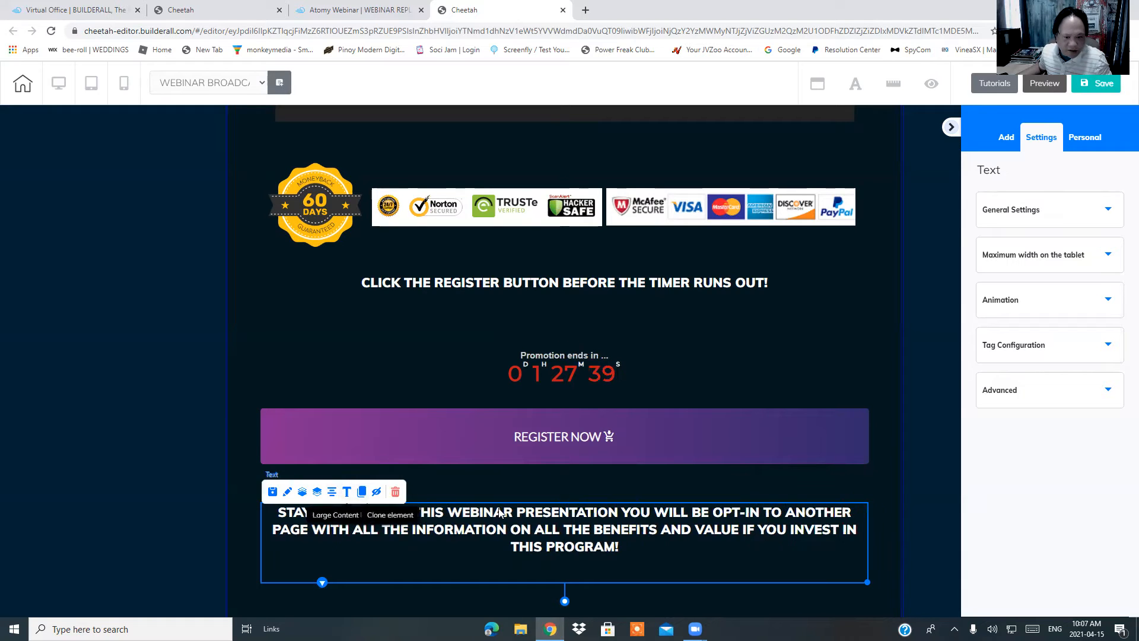
Step: Shorten the dark content panel by raising its lower edge to reduce the empty space beneath the text
{"action": "scroll", "coordinate": [582, 499], "scroll_direction": "down", "scroll_amount": 3}
{"action": "scroll", "coordinate": [618, 447], "scroll_direction": "down", "scroll_amount": 4}
{"action": "scroll", "coordinate": [622, 449], "scroll_direction": "down", "scroll_amount": 2}
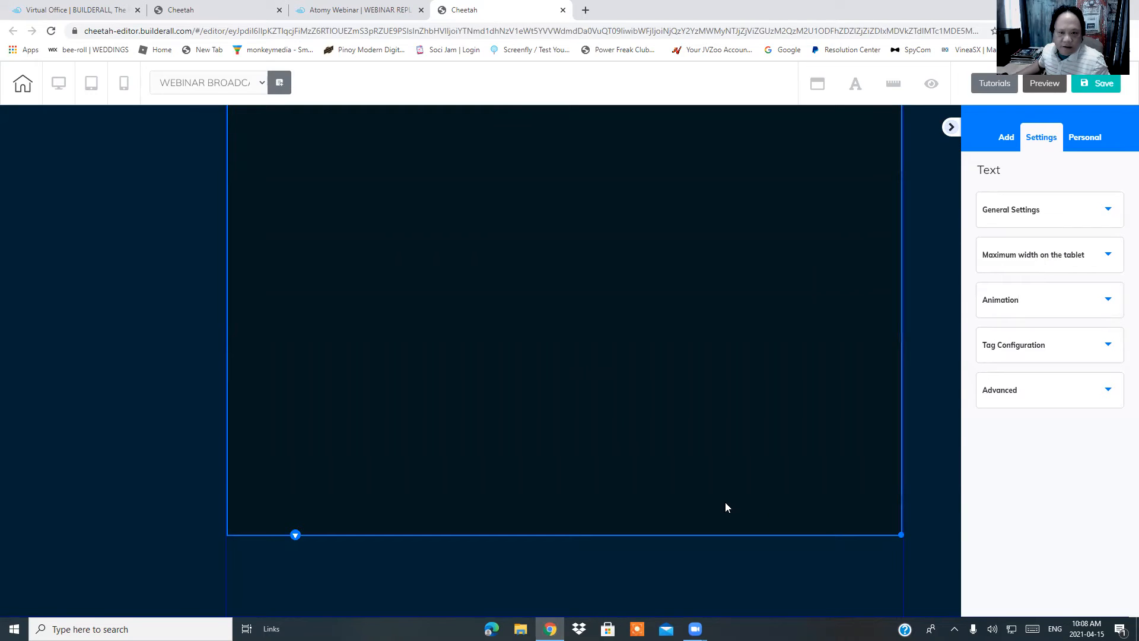
{"action": "left_click_drag", "start_coordinate": [898, 534], "coordinate": [898, 183]}
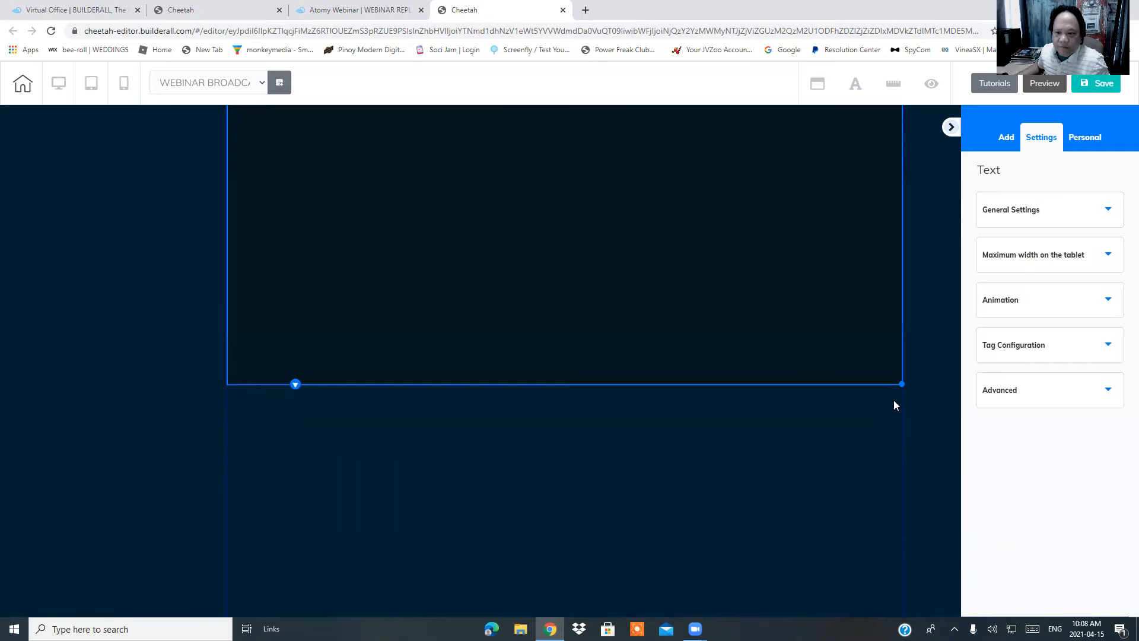
Step: Shorten the dark content box to end just beneath the "Stay tuned after this webinar presentation" text, and delete that text
{"action": "left_click_drag", "start_coordinate": [899, 384], "coordinate": [900, 195]}
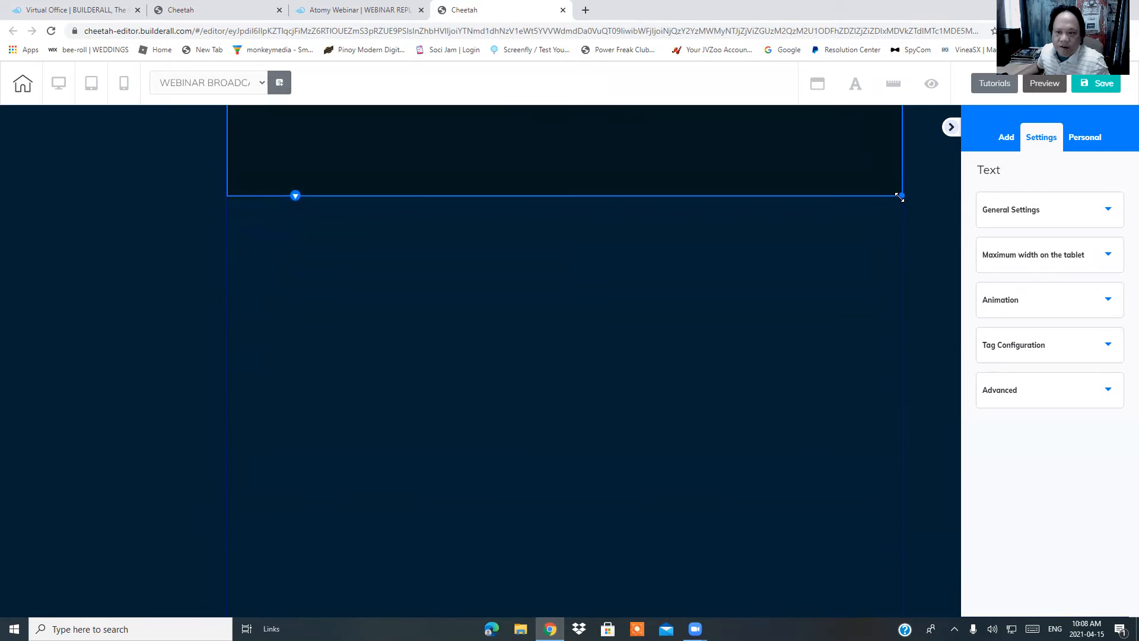
{"action": "left_click_drag", "start_coordinate": [900, 392], "coordinate": [896, 272]}
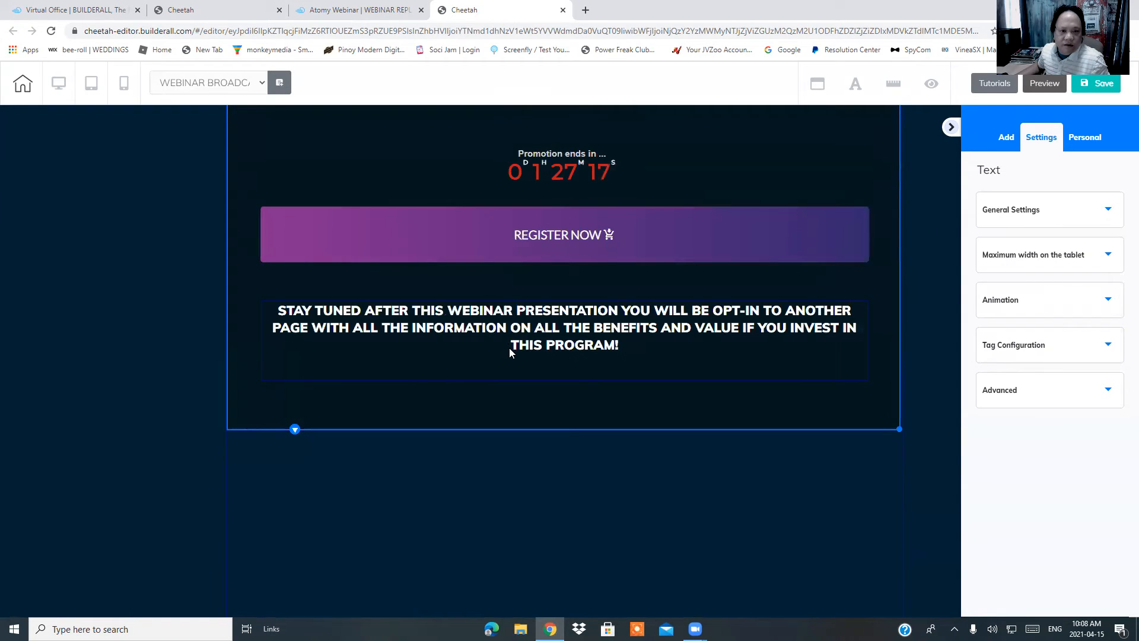
{"action": "left_click", "coordinate": [495, 349]}
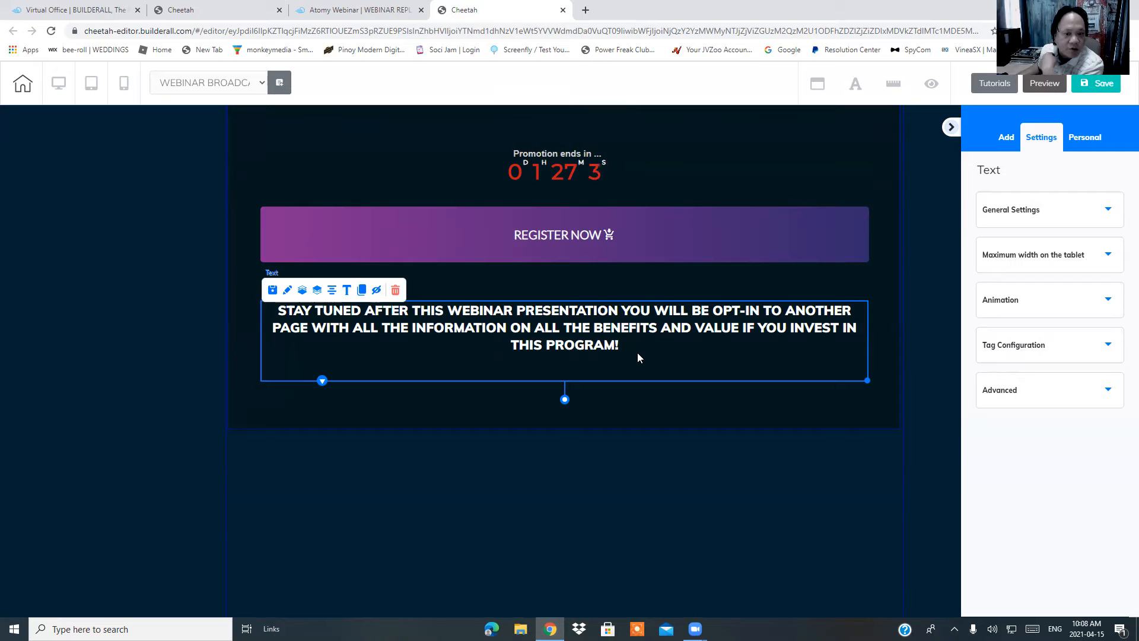
{"action": "left_click", "coordinate": [396, 290]}
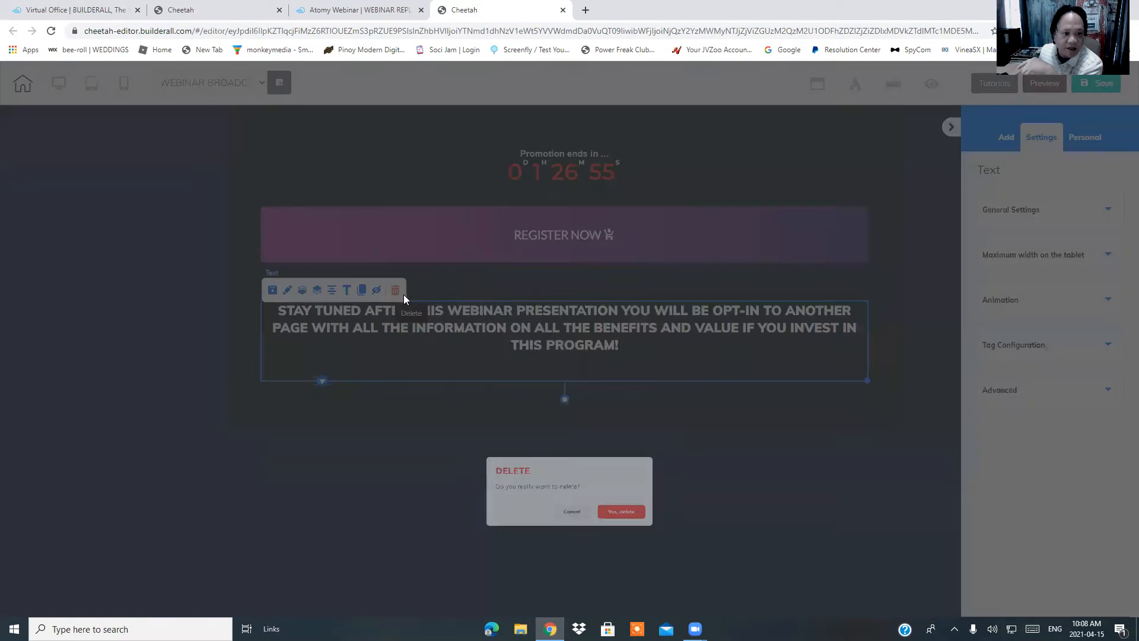
{"action": "left_click", "coordinate": [673, 380]}
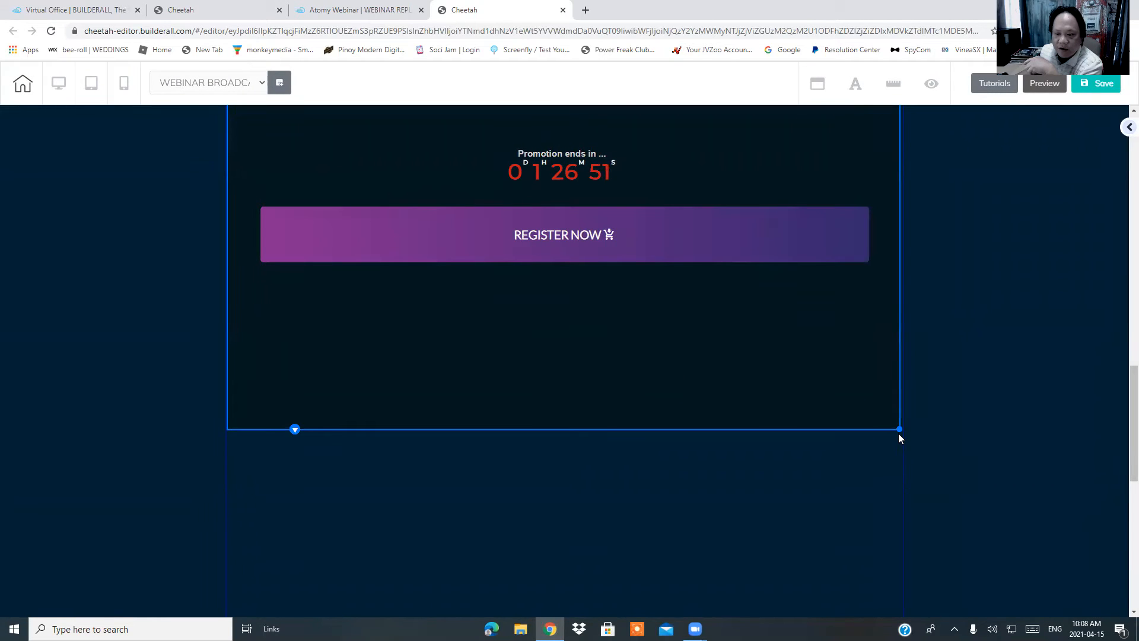
Step: Raise the dark content box's lower edge to just below the Register Now button
{"action": "left_click_drag", "start_coordinate": [900, 429], "coordinate": [900, 341]}
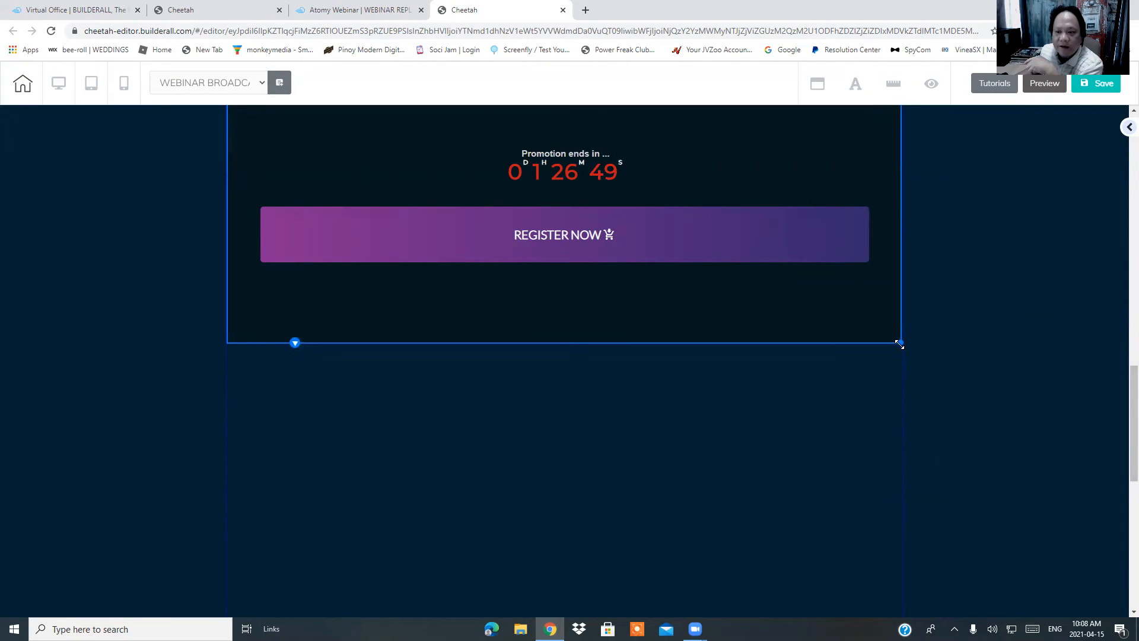
{"action": "left_click", "coordinate": [659, 250]}
{"action": "left_click", "coordinate": [626, 330]}
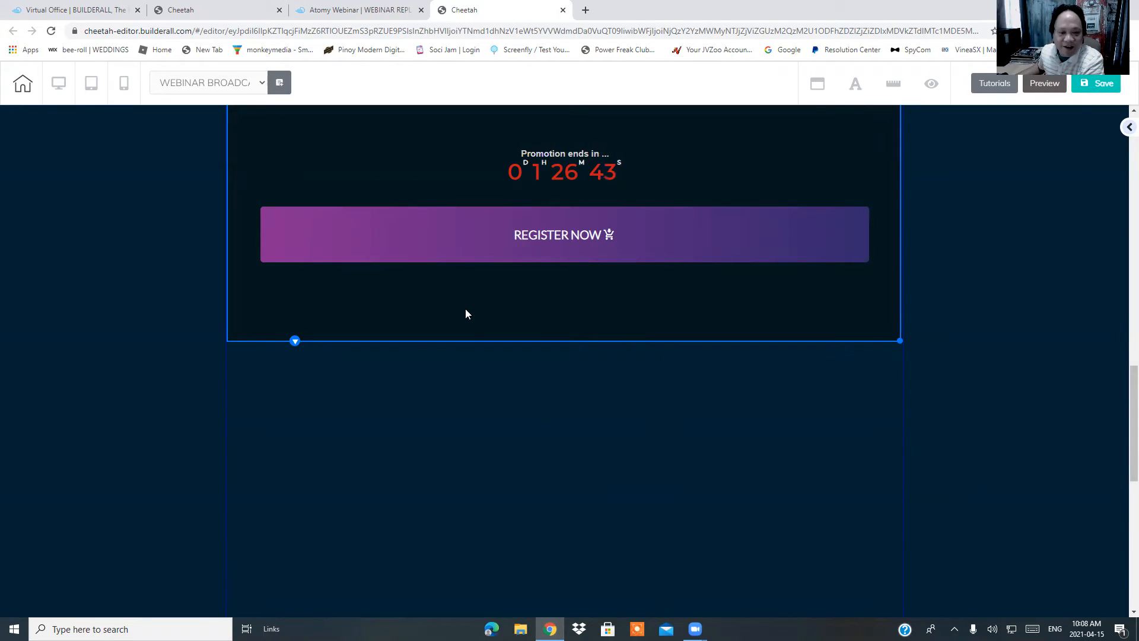
Step: Browse the elements and panels available for adding a footer below the dark content box
{"action": "scroll", "coordinate": [590, 445], "scroll_direction": "down", "scroll_amount": 3}
{"action": "scroll", "coordinate": [589, 445], "scroll_direction": "down", "scroll_amount": 5}
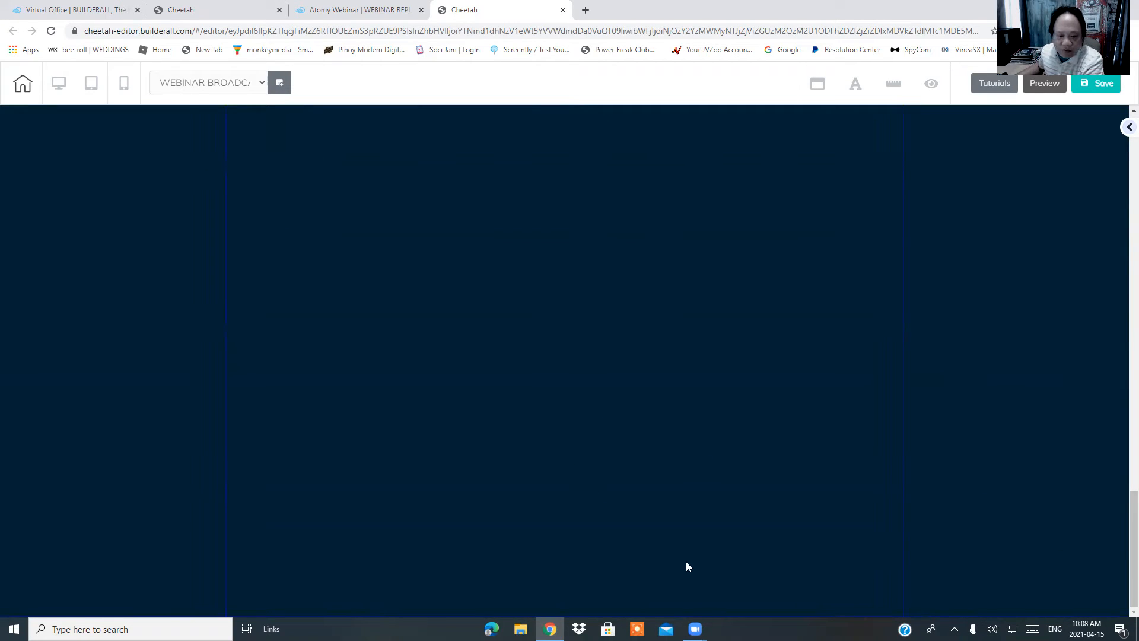
{"action": "left_click", "coordinate": [1128, 127]}
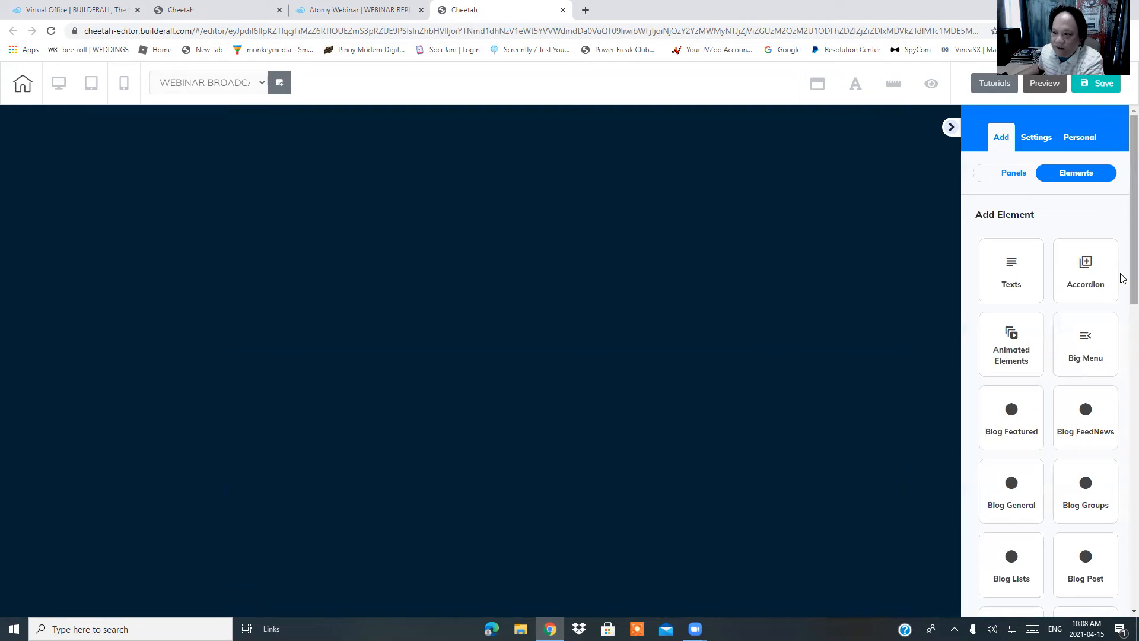
{"action": "scroll", "coordinate": [1123, 386], "scroll_direction": "down", "scroll_amount": 3}
{"action": "scroll", "coordinate": [1122, 451], "scroll_direction": "down", "scroll_amount": 5}
{"action": "scroll", "coordinate": [1119, 534], "scroll_direction": "up", "scroll_amount": 12}
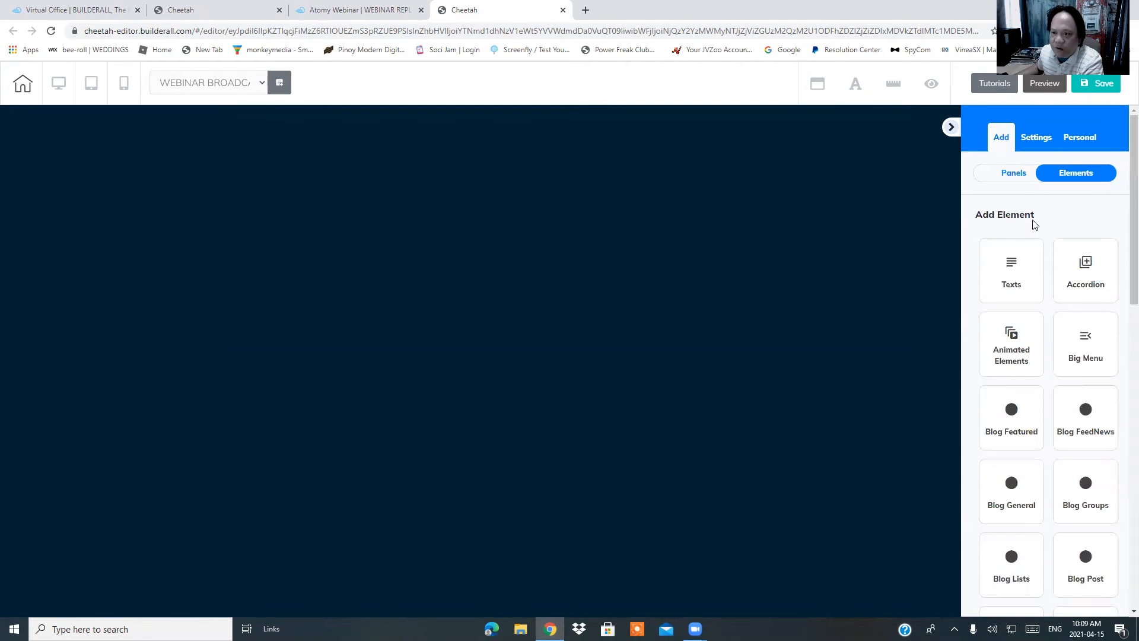
{"action": "left_click", "coordinate": [1003, 177]}
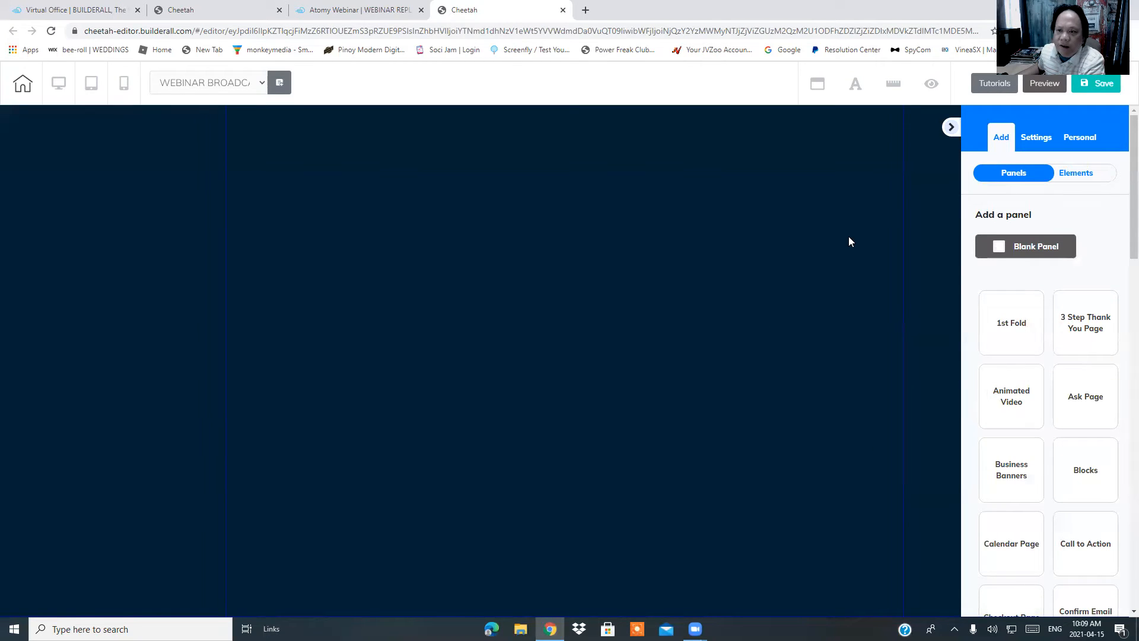
{"action": "left_click", "coordinate": [950, 128]}
{"action": "scroll", "coordinate": [543, 412], "scroll_direction": "up", "scroll_amount": 5}
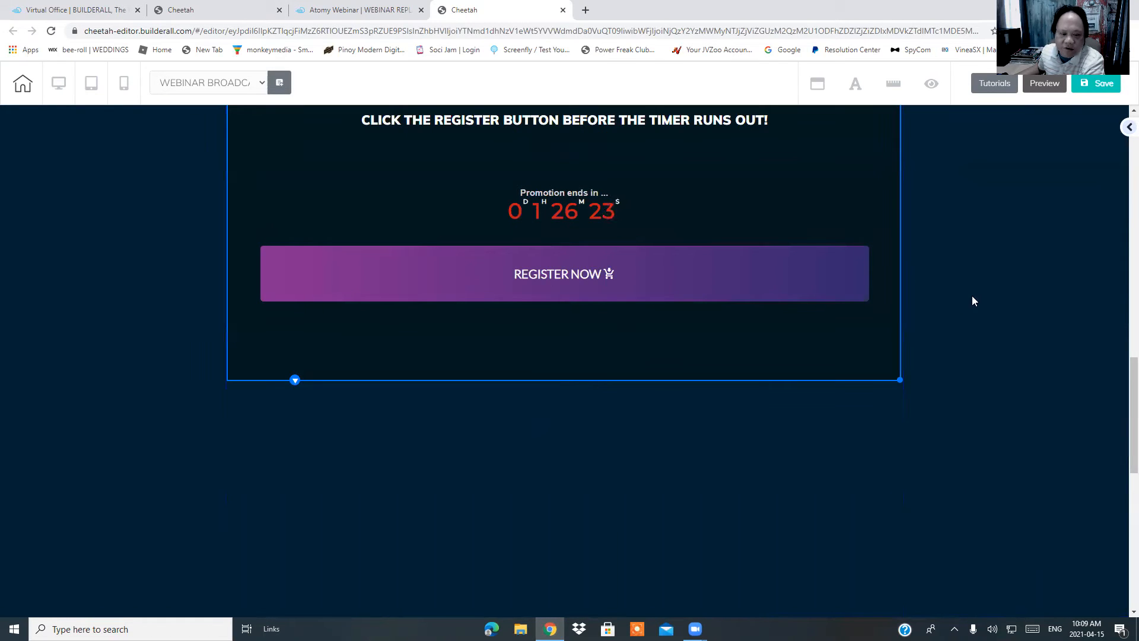
{"action": "left_click", "coordinate": [1127, 129]}
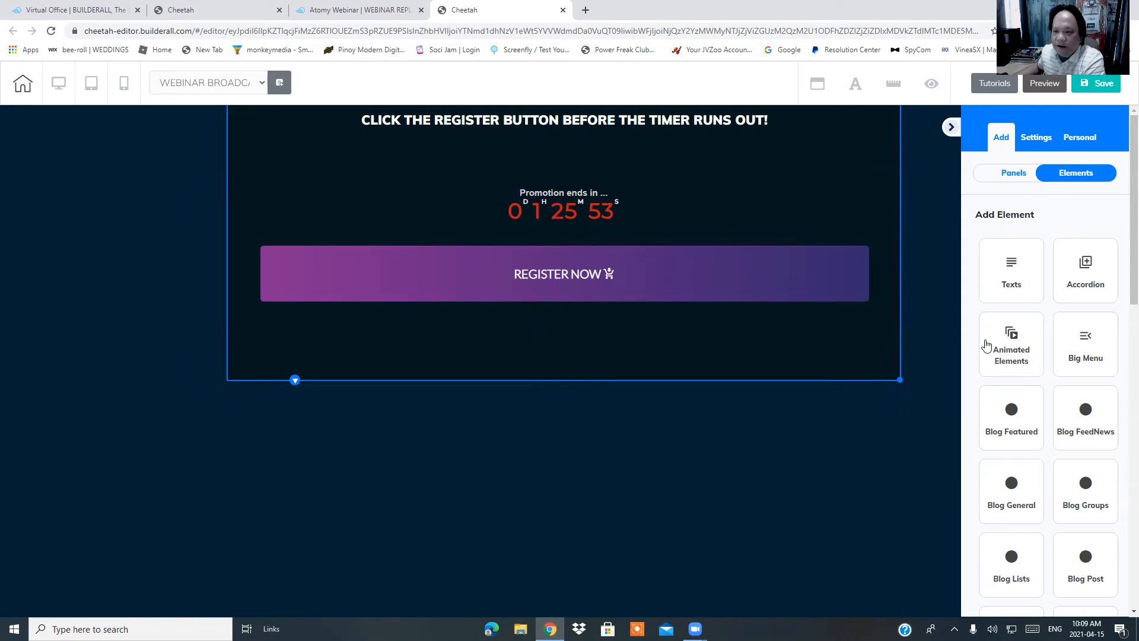
{"action": "left_click", "coordinate": [1018, 173]}
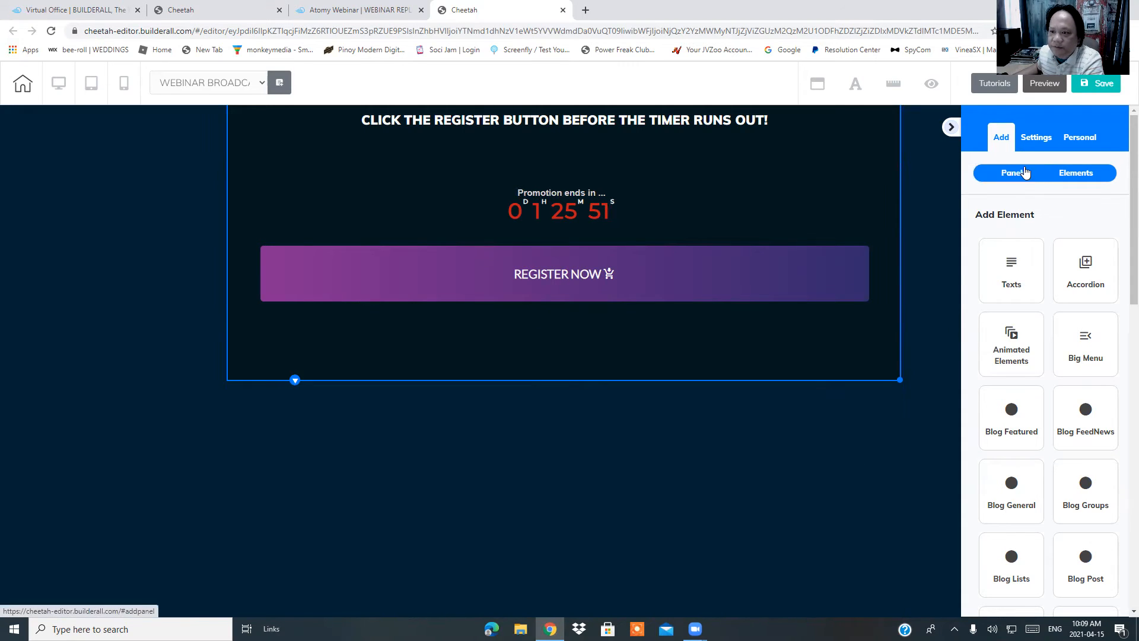
Step: Reduce the height of the page panel behind the dark content box to 2420
{"action": "scroll", "coordinate": [653, 332], "scroll_direction": "up", "scroll_amount": 8}
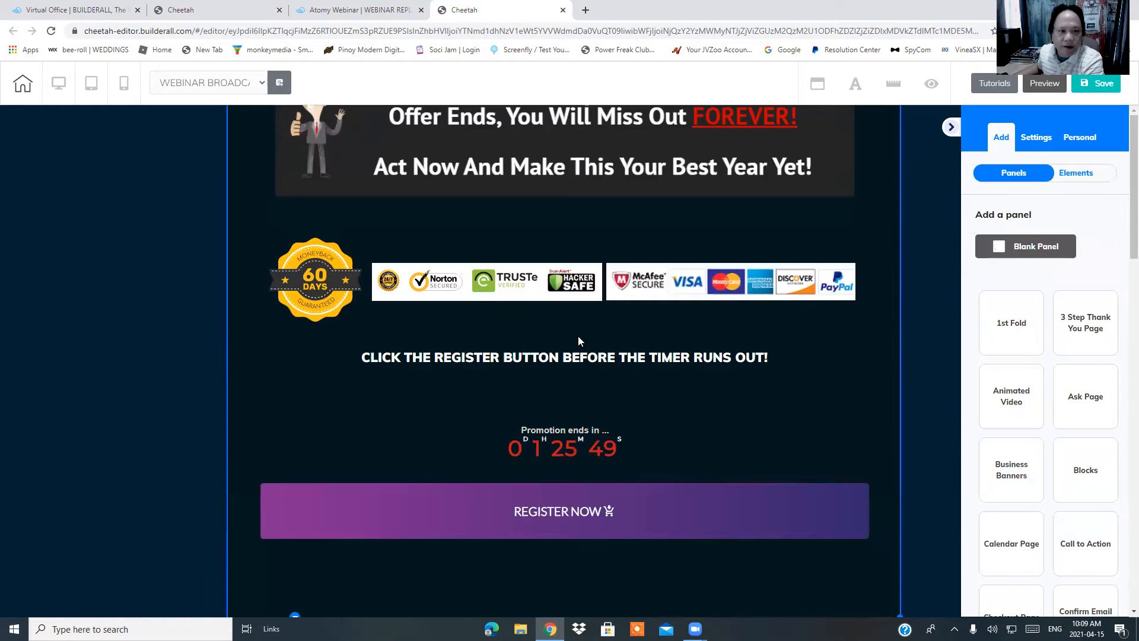
{"action": "scroll", "coordinate": [142, 232], "scroll_direction": "up", "scroll_amount": 8}
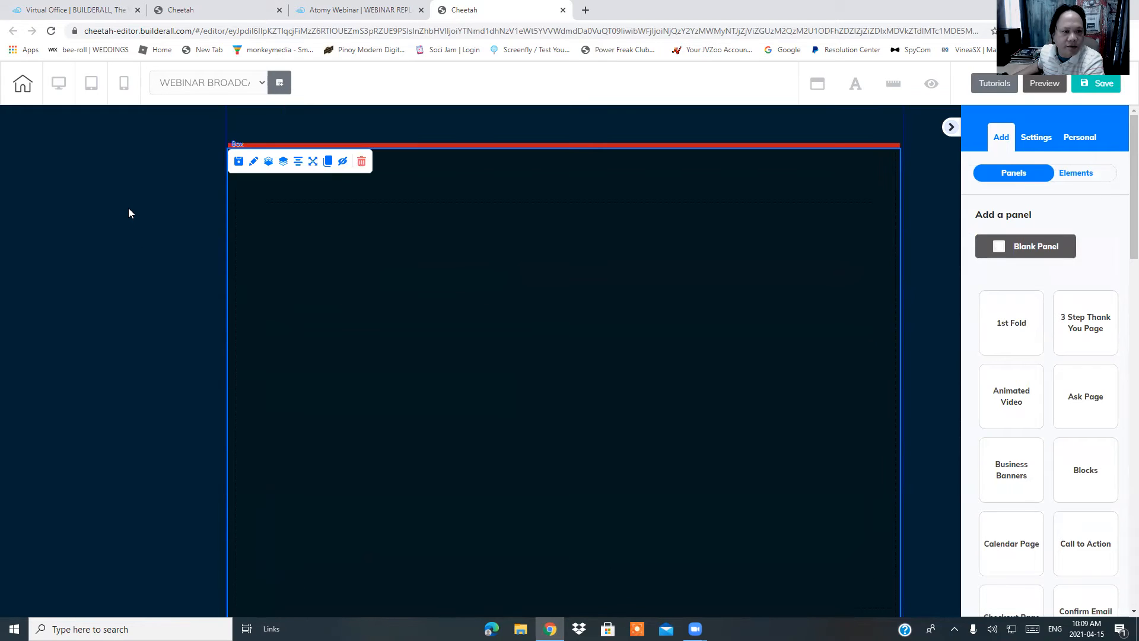
{"action": "left_click", "coordinate": [133, 160]}
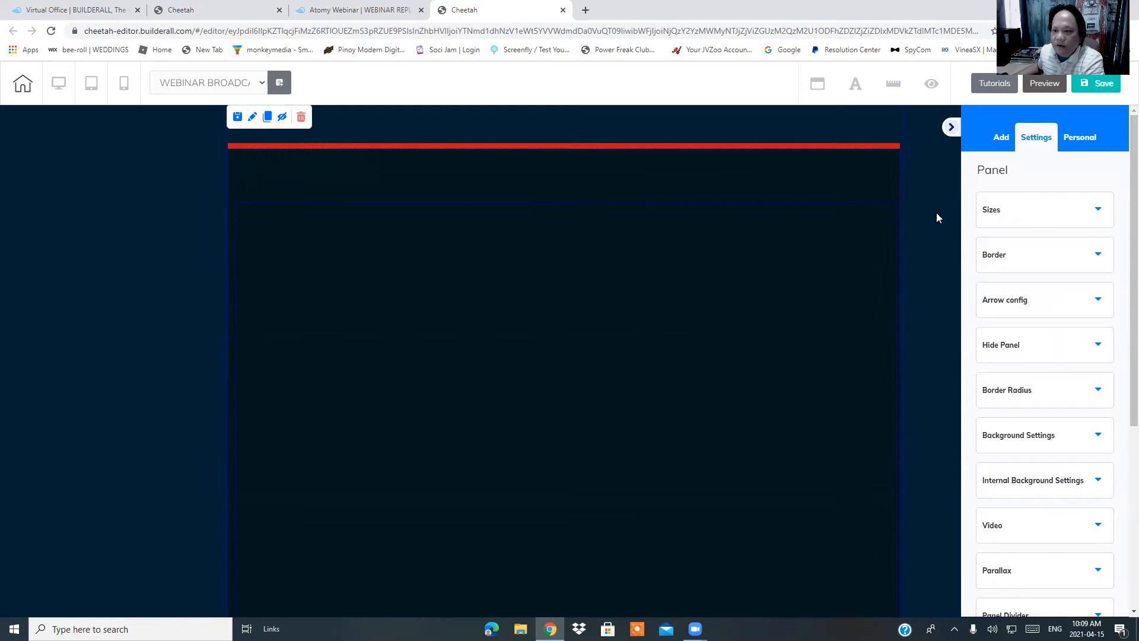
{"action": "left_click", "coordinate": [1031, 215]}
{"action": "left_click_drag", "start_coordinate": [1048, 295], "coordinate": [1040, 295]}
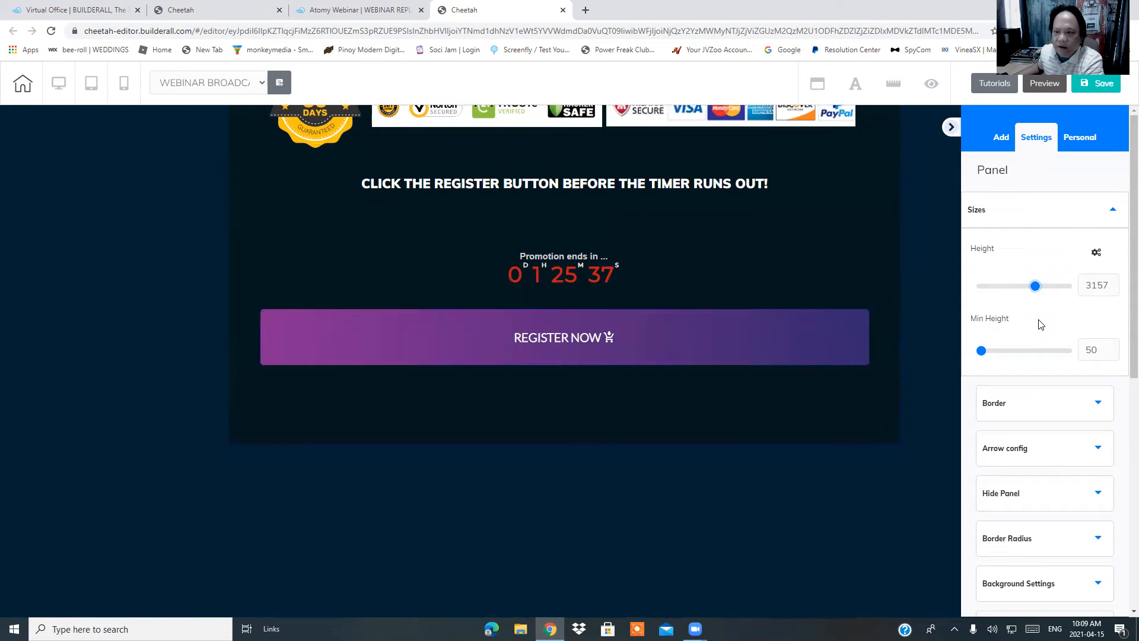
{"action": "left_click_drag", "start_coordinate": [1040, 295], "coordinate": [1027, 296]}
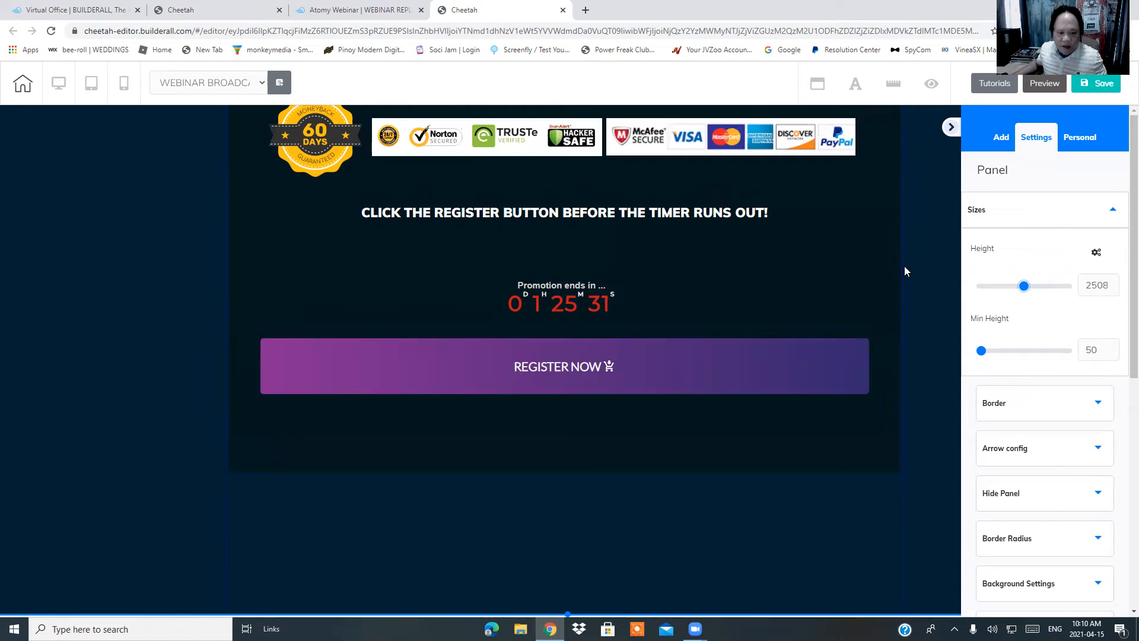
{"action": "left_click_drag", "start_coordinate": [570, 612], "coordinate": [599, 558]}
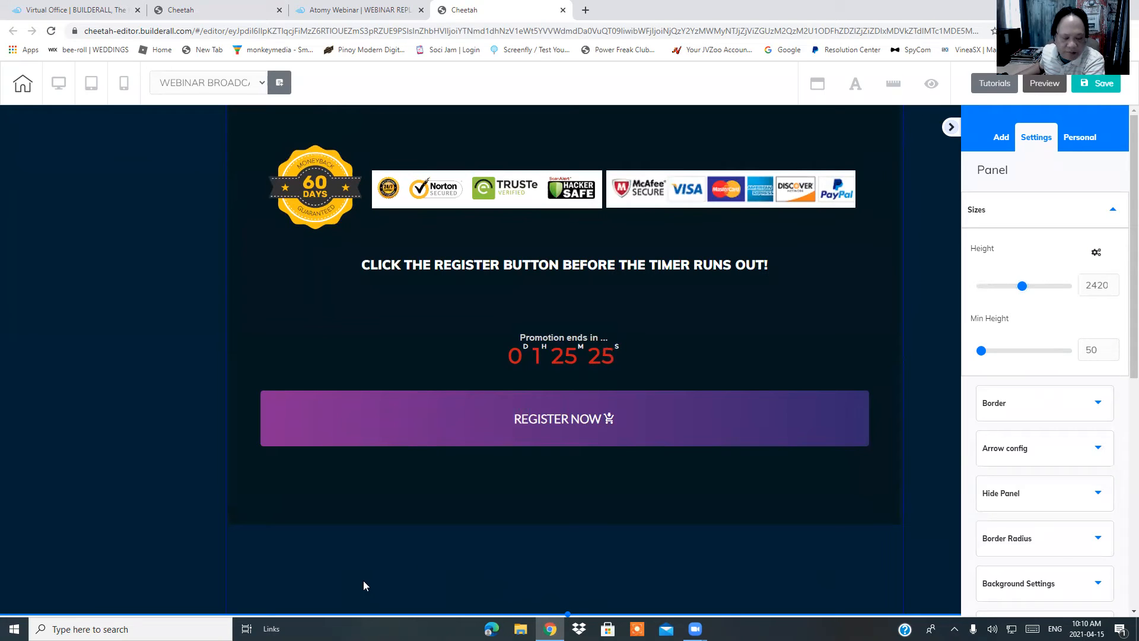
Step: Add the saved personal panel WEBINAR REGISTRATION to the page
{"action": "left_click", "coordinate": [1005, 138]}
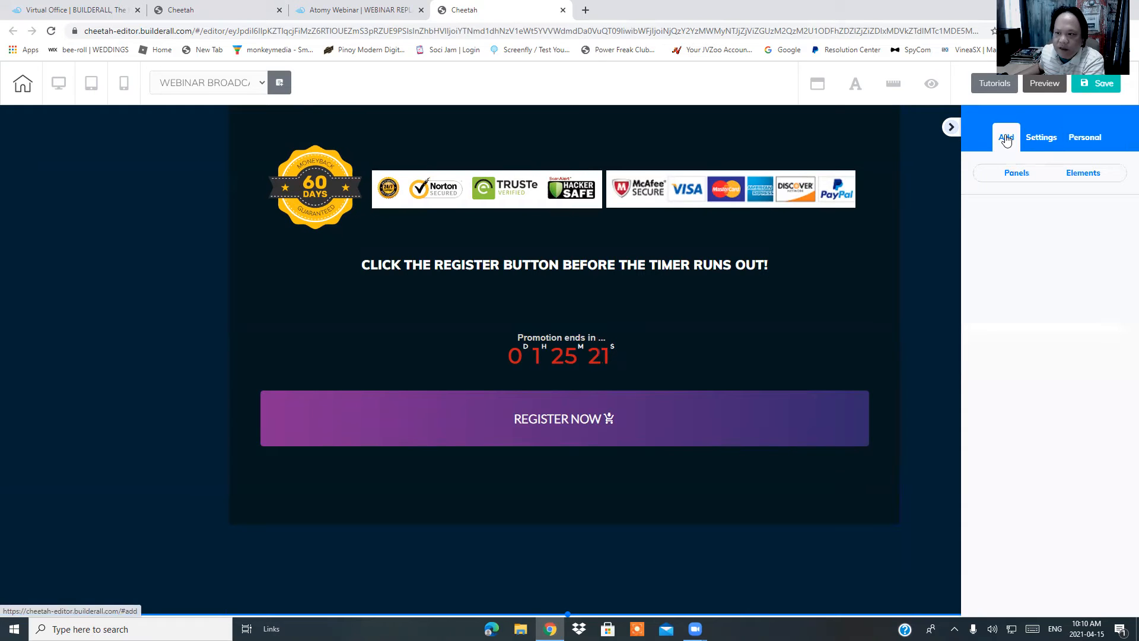
{"action": "left_click", "coordinate": [1094, 137]}
{"action": "left_click", "coordinate": [1022, 181]}
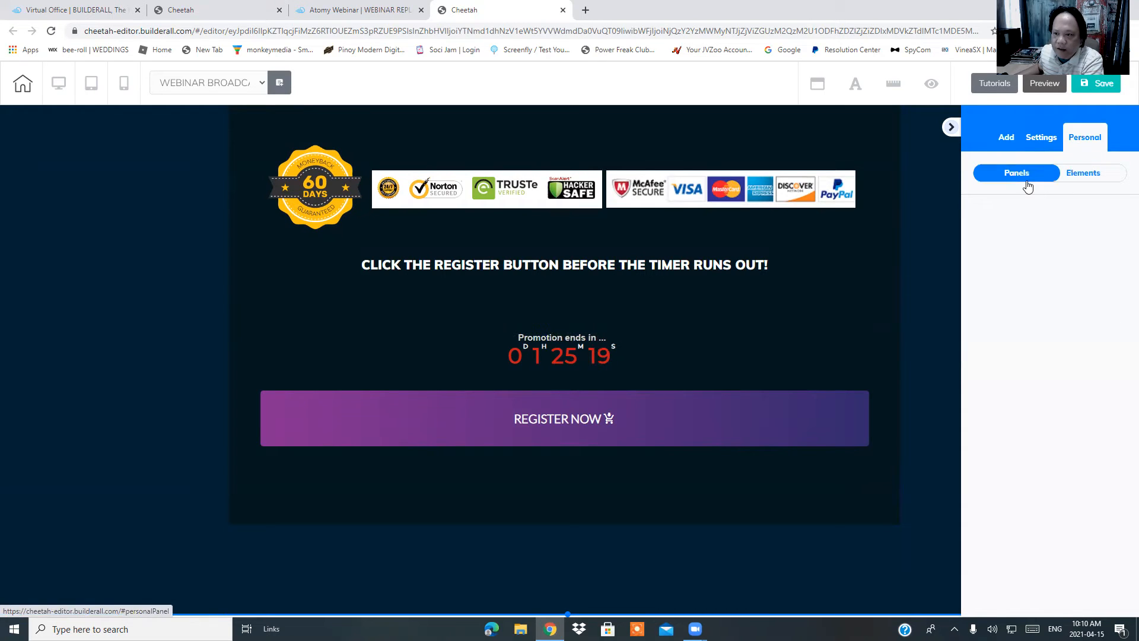
{"action": "left_click", "coordinate": [1011, 224]}
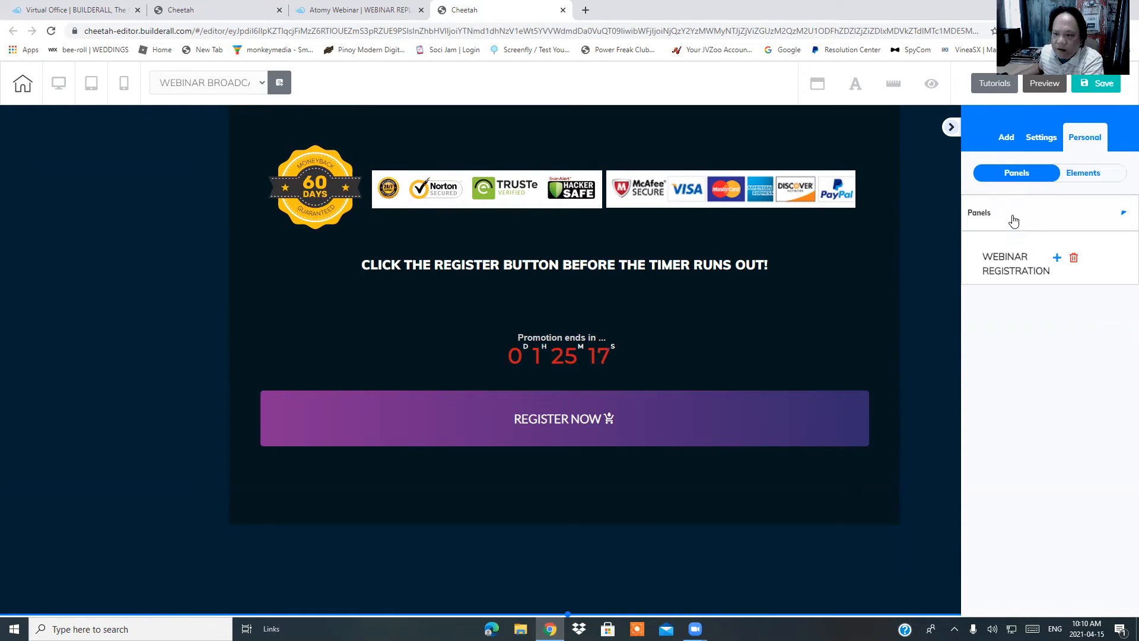
{"action": "left_click", "coordinate": [1057, 258]}
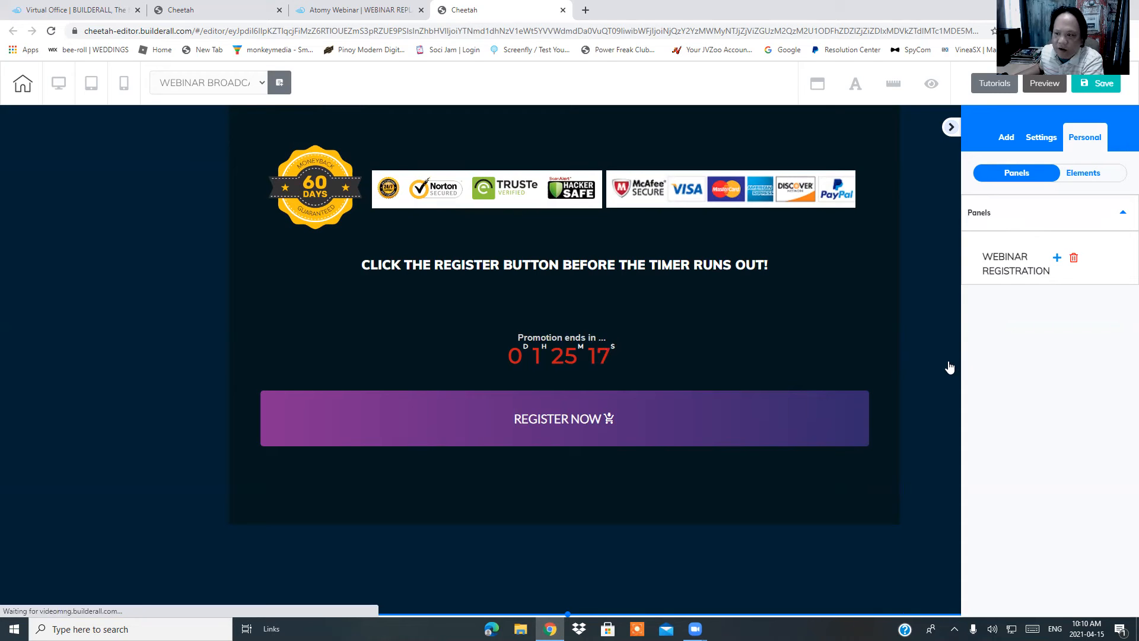
Step: Move the legal links menu from the registration panel's footer to beneath the dark content box in the broadcast panel and center it horizontally
{"action": "scroll", "coordinate": [853, 446], "scroll_direction": "down", "scroll_amount": 7}
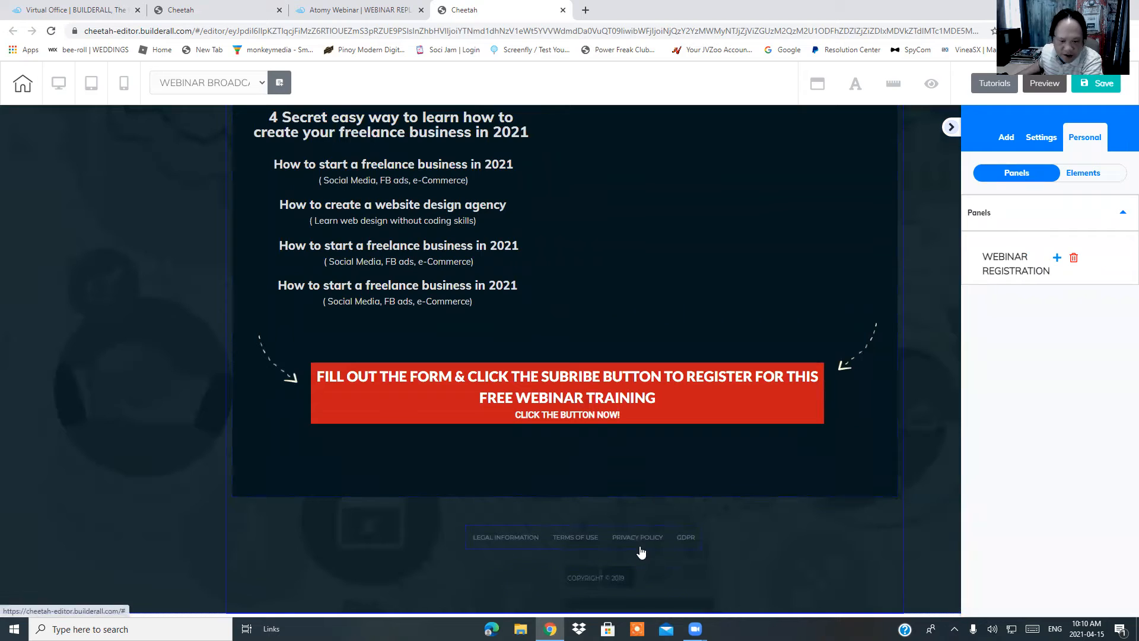
{"action": "scroll", "coordinate": [486, 207], "scroll_direction": "up", "scroll_amount": 4}
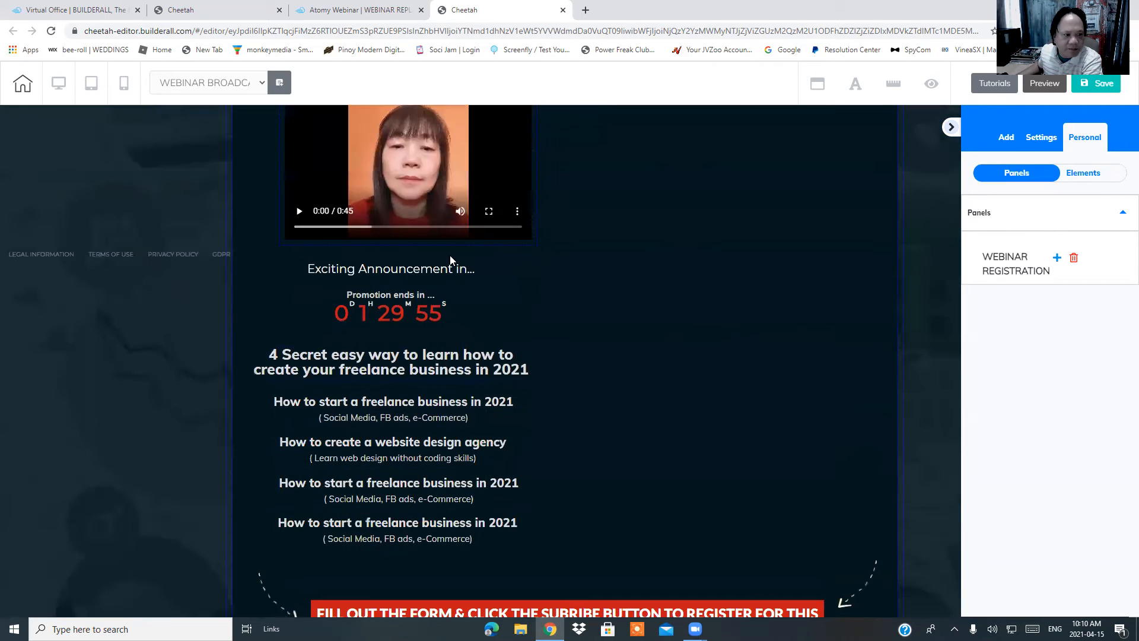
{"action": "scroll", "coordinate": [385, 108], "scroll_direction": "up", "scroll_amount": 3}
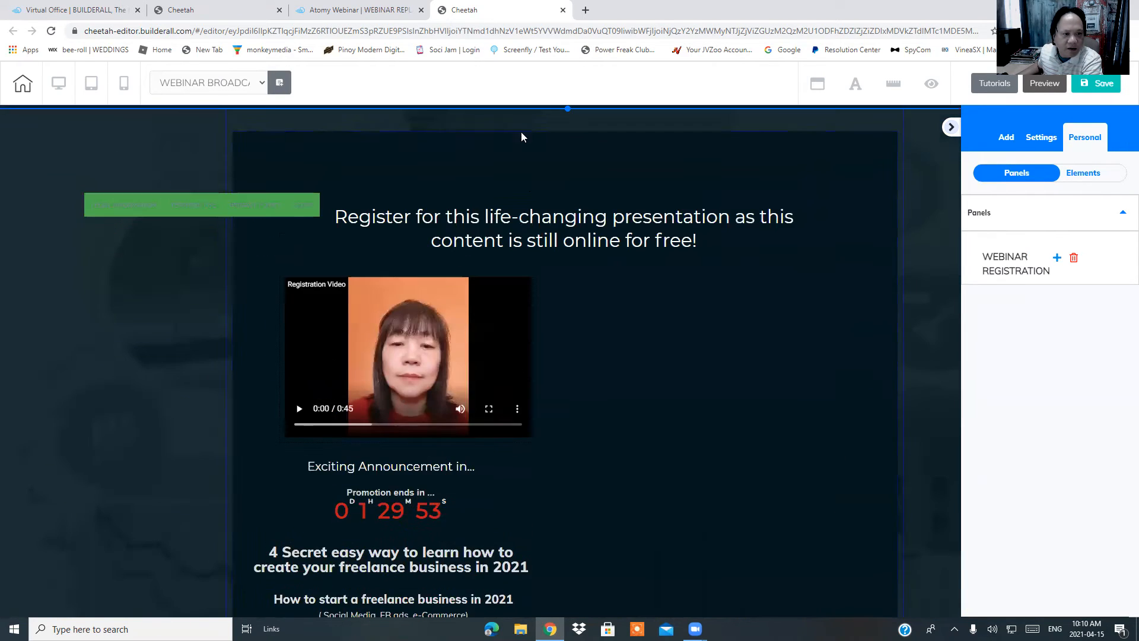
{"action": "scroll", "coordinate": [646, 168], "scroll_direction": "up", "scroll_amount": 3}
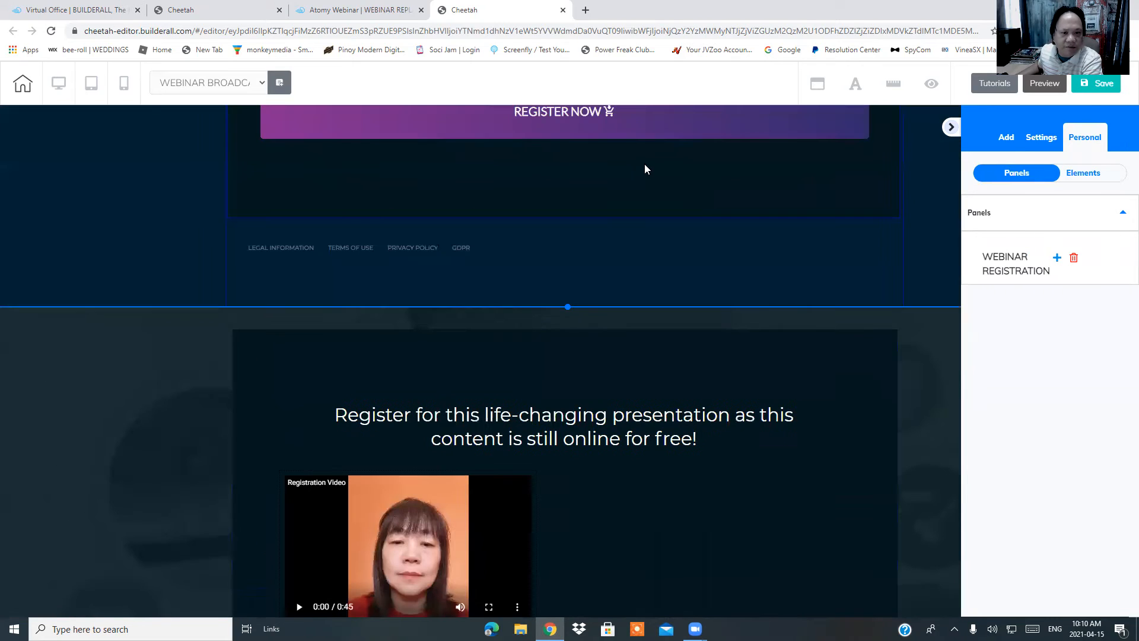
{"action": "left_click_drag", "start_coordinate": [442, 264], "coordinate": [651, 277]}
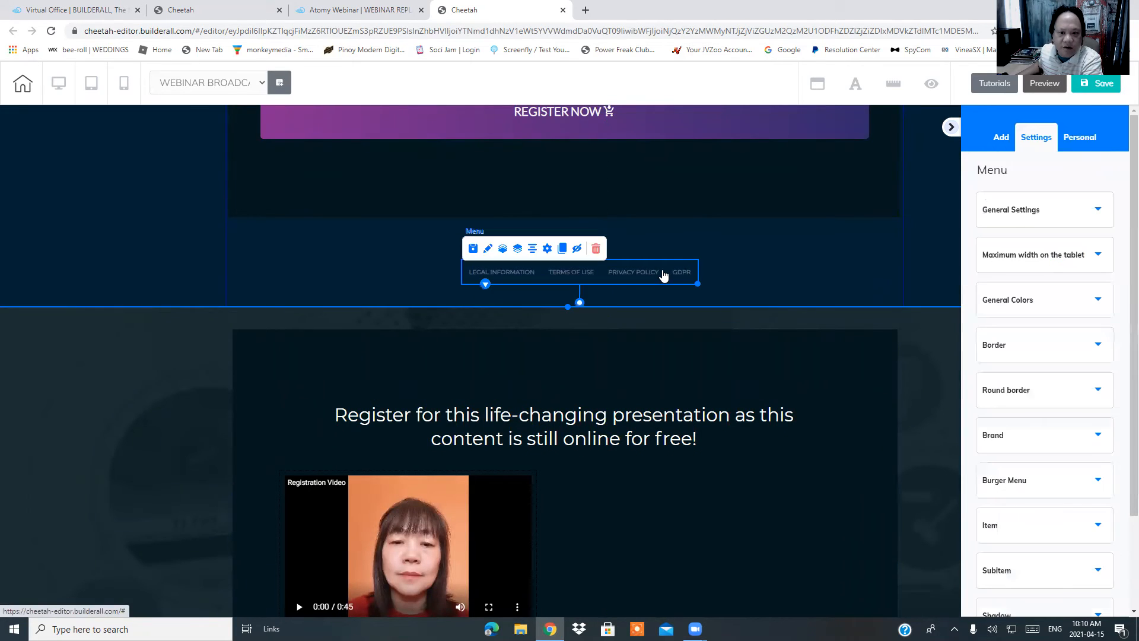
{"action": "left_click", "coordinate": [531, 252]}
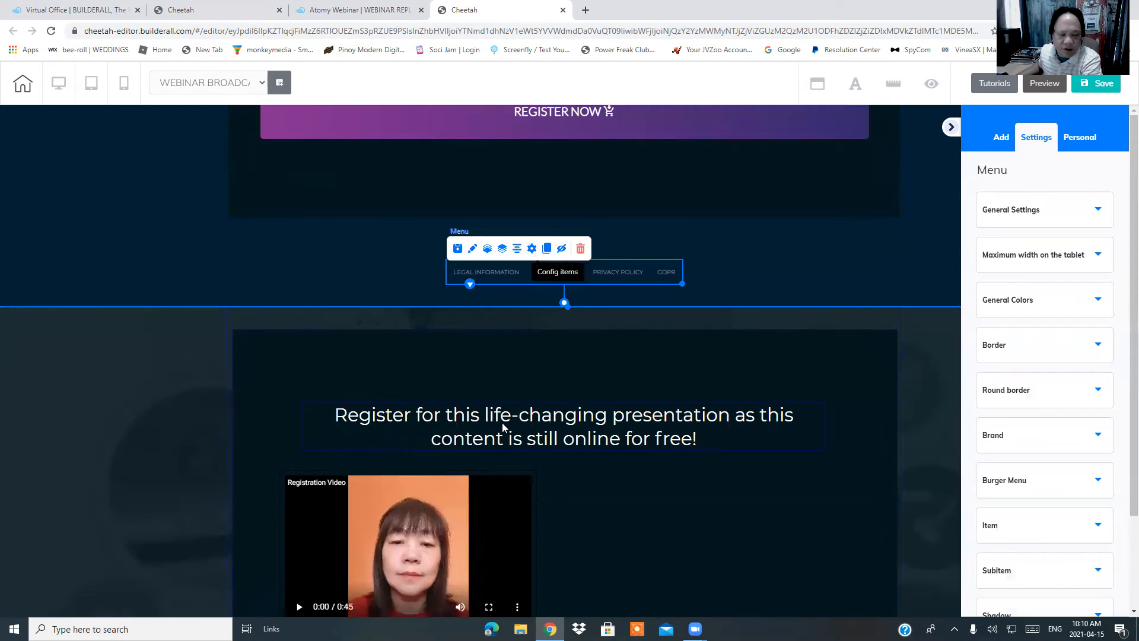
Step: Move the copyright text from the registration panel's footer into the broadcast panel, beside the legal links menu
{"action": "scroll", "coordinate": [498, 433], "scroll_direction": "down", "scroll_amount": 4}
{"action": "scroll", "coordinate": [484, 463], "scroll_direction": "down", "scroll_amount": 7}
{"action": "left_click_drag", "start_coordinate": [601, 578], "coordinate": [88, 28]}
{"action": "scroll", "coordinate": [235, 235], "scroll_direction": "up", "scroll_amount": 5}
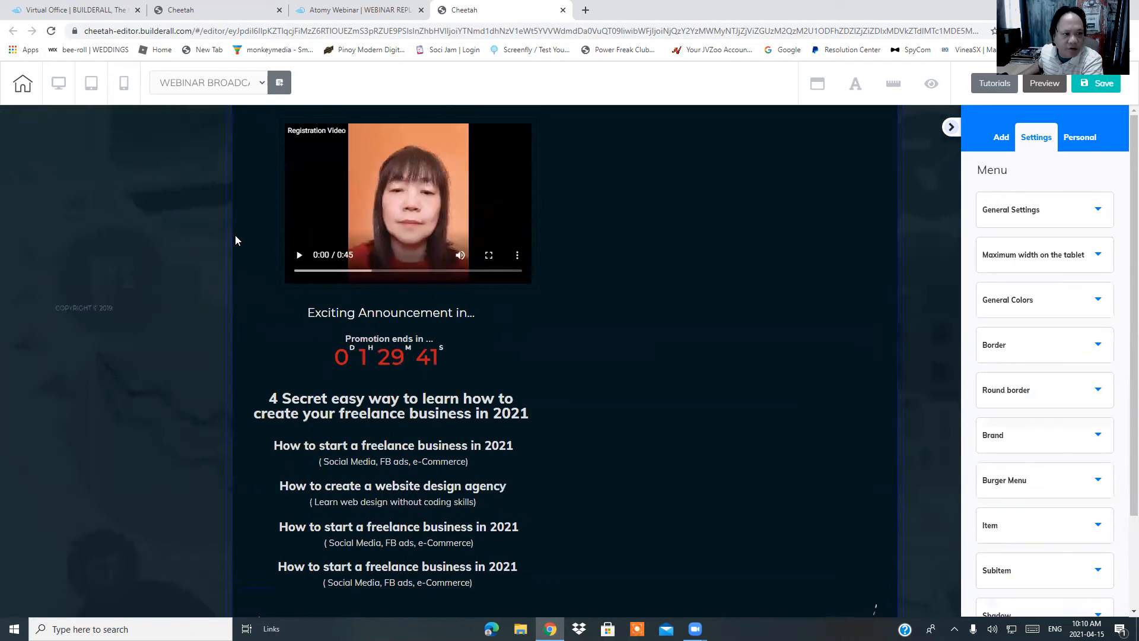
{"action": "left_click_drag", "start_coordinate": [111, 309], "coordinate": [276, 64]}
{"action": "scroll", "coordinate": [350, 207], "scroll_direction": "up", "scroll_amount": 5}
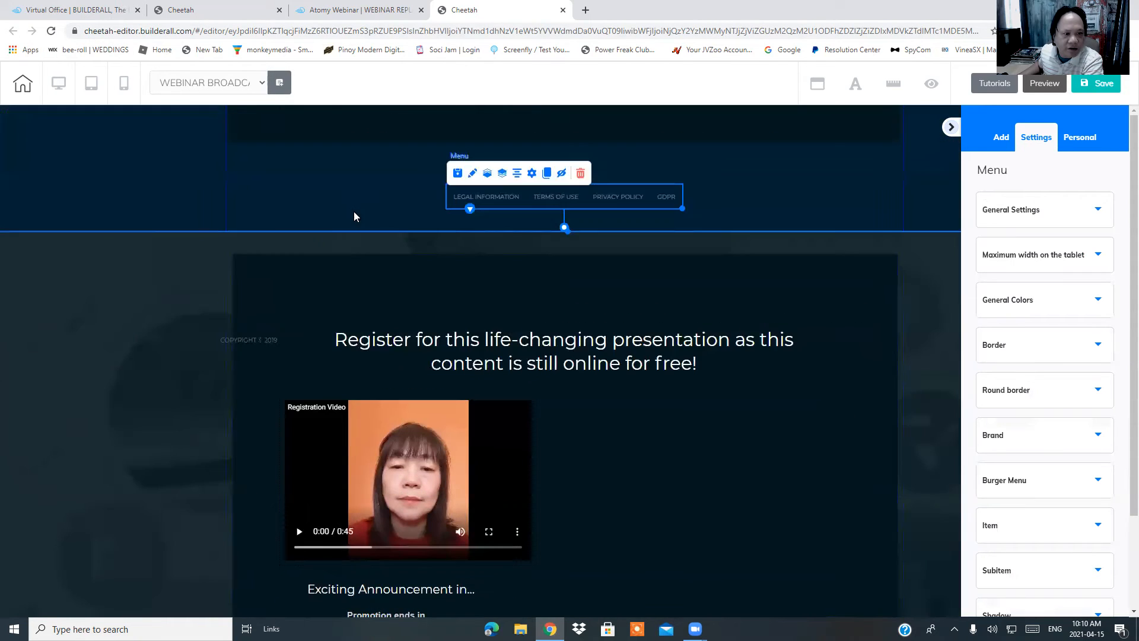
{"action": "left_click_drag", "start_coordinate": [247, 339], "coordinate": [376, 178]}
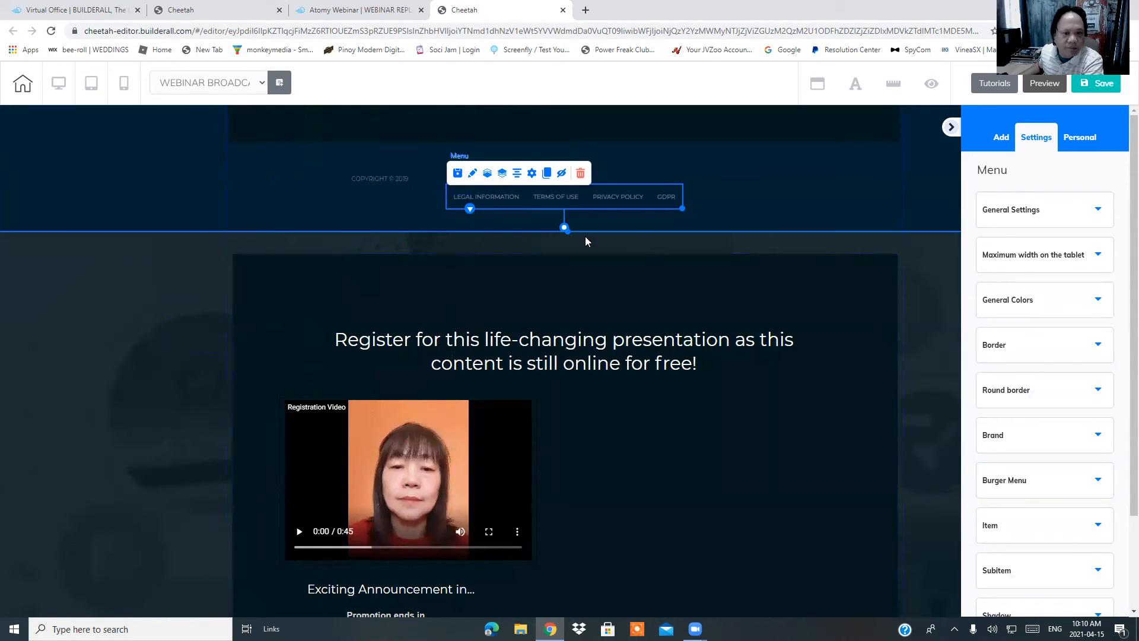
Step: Extend the broadcast panel downward, and stack the copyright text above the lowered legal links menu, both centered horizontally
{"action": "left_click_drag", "start_coordinate": [569, 234], "coordinate": [562, 295]}
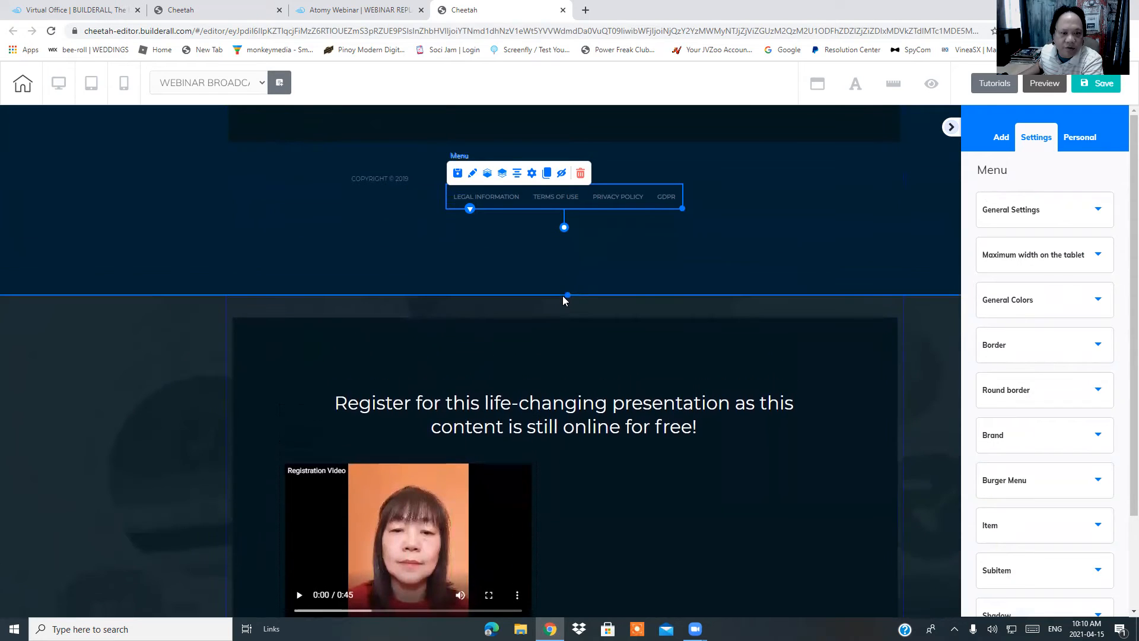
{"action": "left_click_drag", "start_coordinate": [617, 198], "coordinate": [608, 240]}
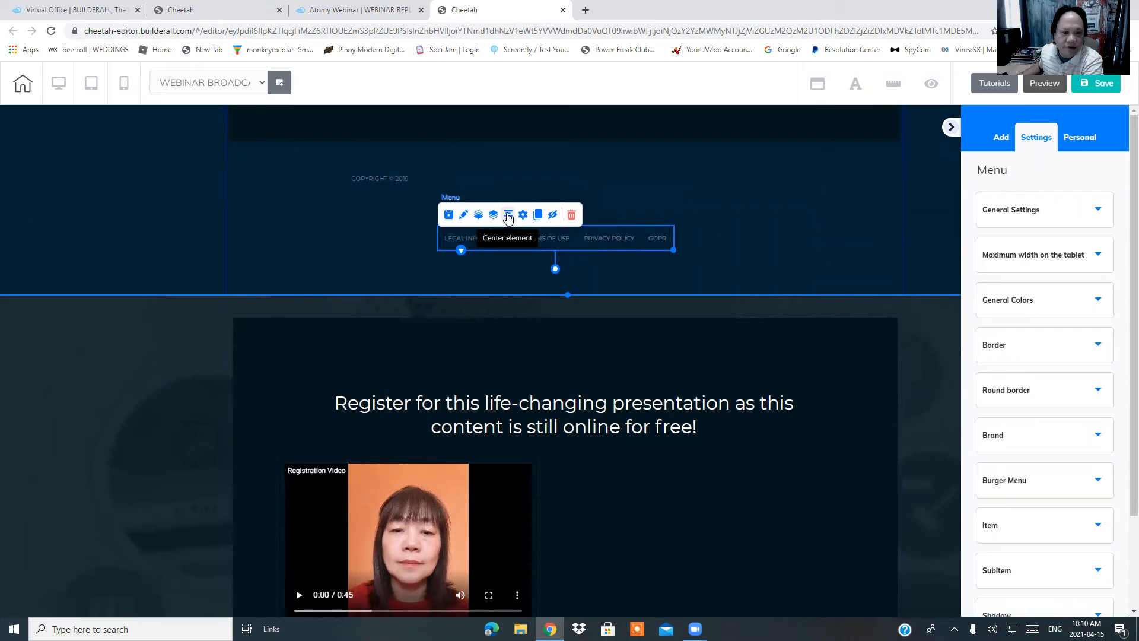
{"action": "left_click_drag", "start_coordinate": [392, 179], "coordinate": [571, 199]}
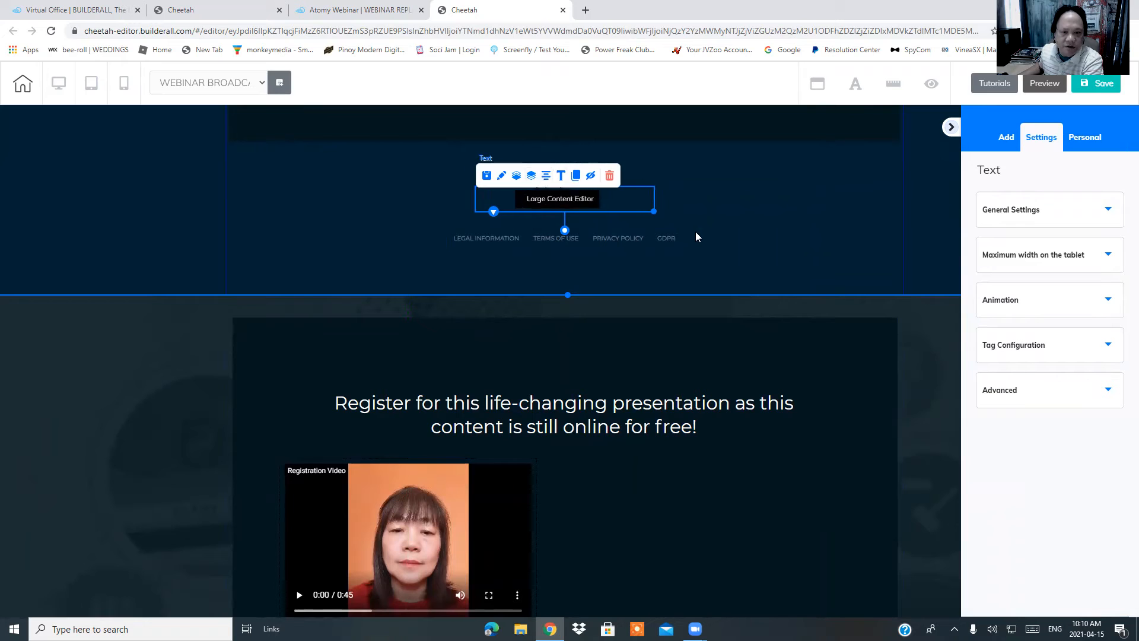
Step: Delete the added webinar registration panel beneath the broadcast panel
{"action": "scroll", "coordinate": [747, 253], "scroll_direction": "up", "scroll_amount": 9}
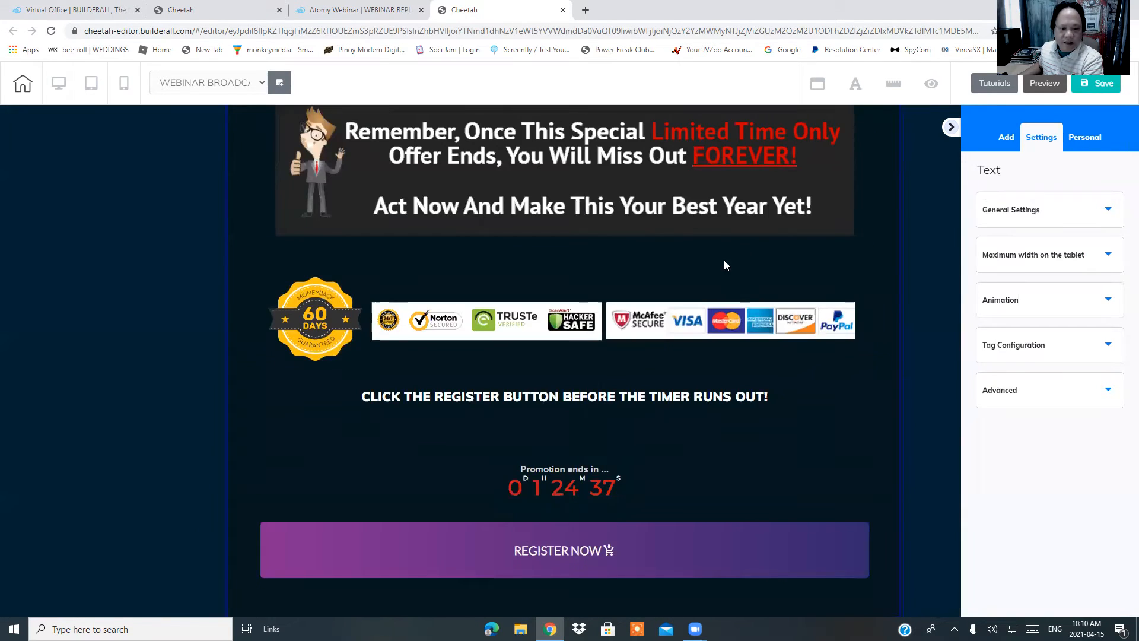
{"action": "scroll", "coordinate": [731, 253], "scroll_direction": "down", "scroll_amount": 10}
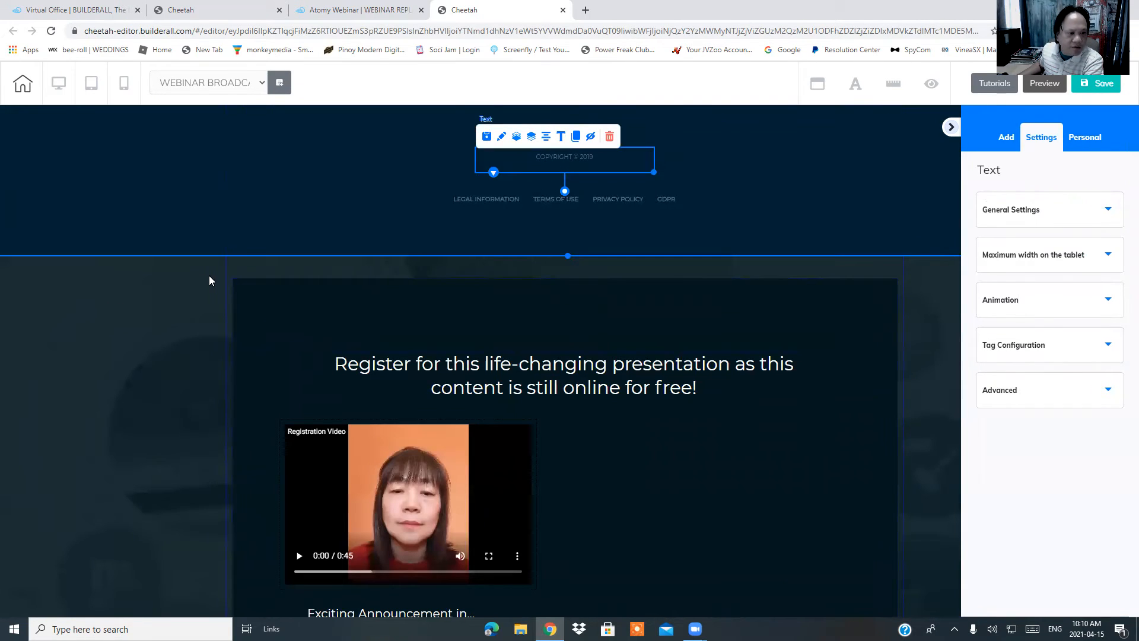
{"action": "left_click", "coordinate": [234, 279]}
{"action": "left_click", "coordinate": [300, 269]}
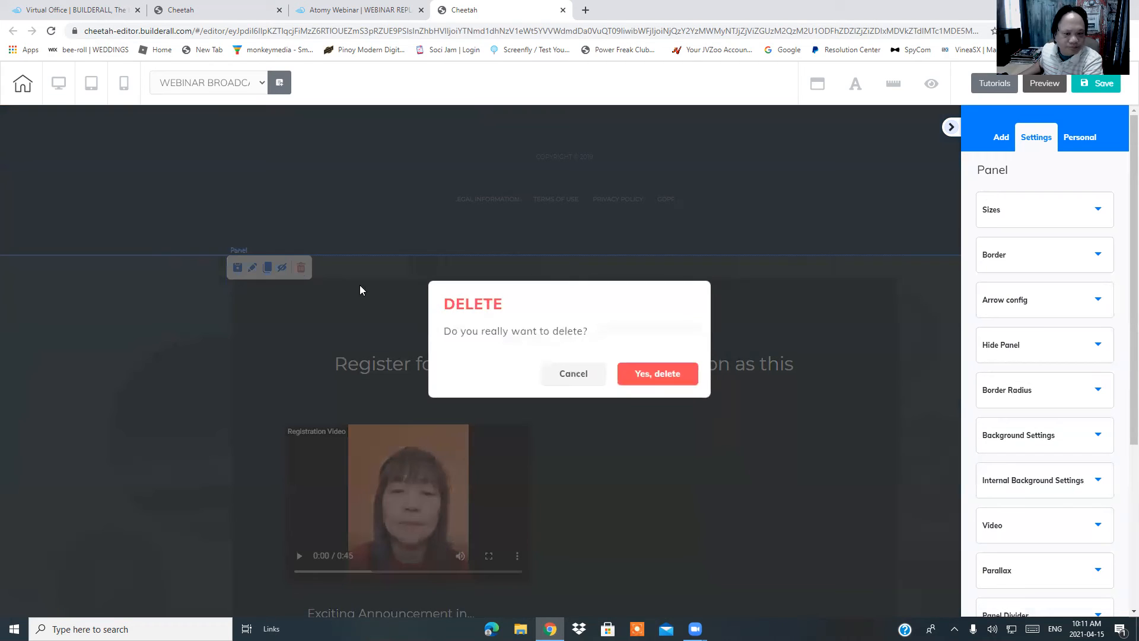
{"action": "left_click", "coordinate": [653, 383]}
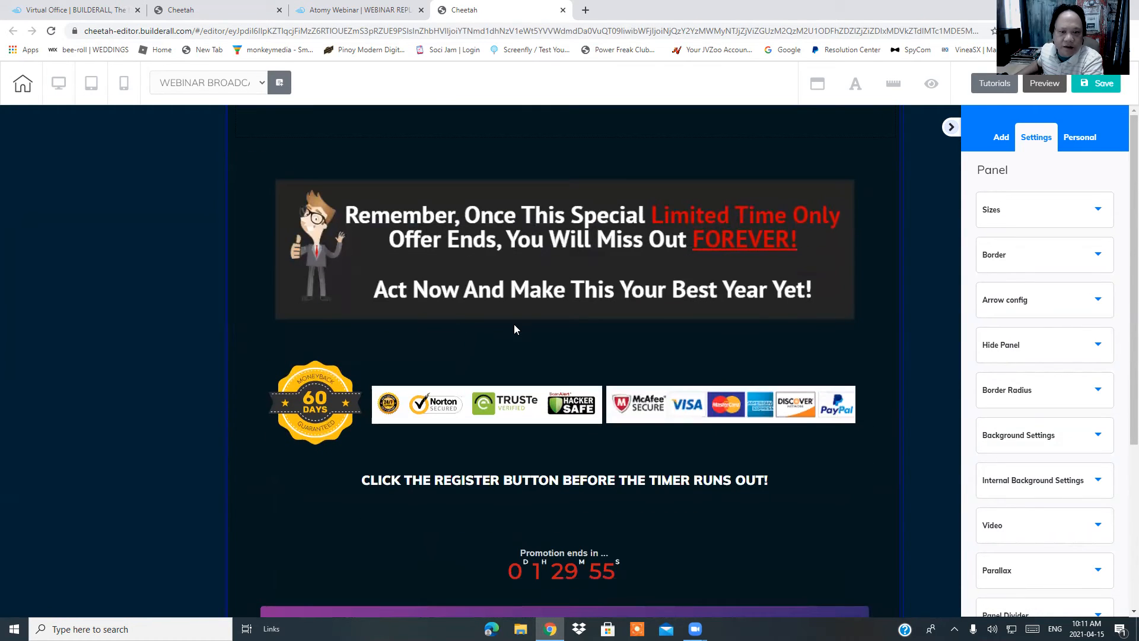
Step: Shorten the dark content box to end just below the REGISTER NOW button and center the box horizontally
{"action": "scroll", "coordinate": [509, 387], "scroll_direction": "down", "scroll_amount": 5}
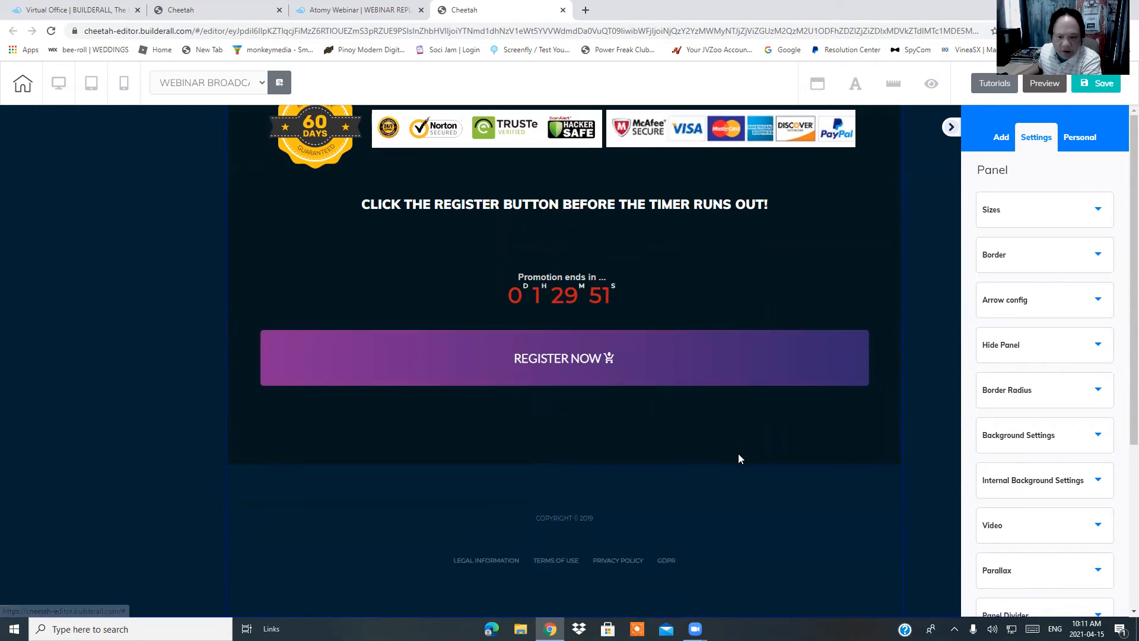
{"action": "left_click", "coordinate": [790, 445]}
{"action": "left_click_drag", "start_coordinate": [900, 464], "coordinate": [896, 432]}
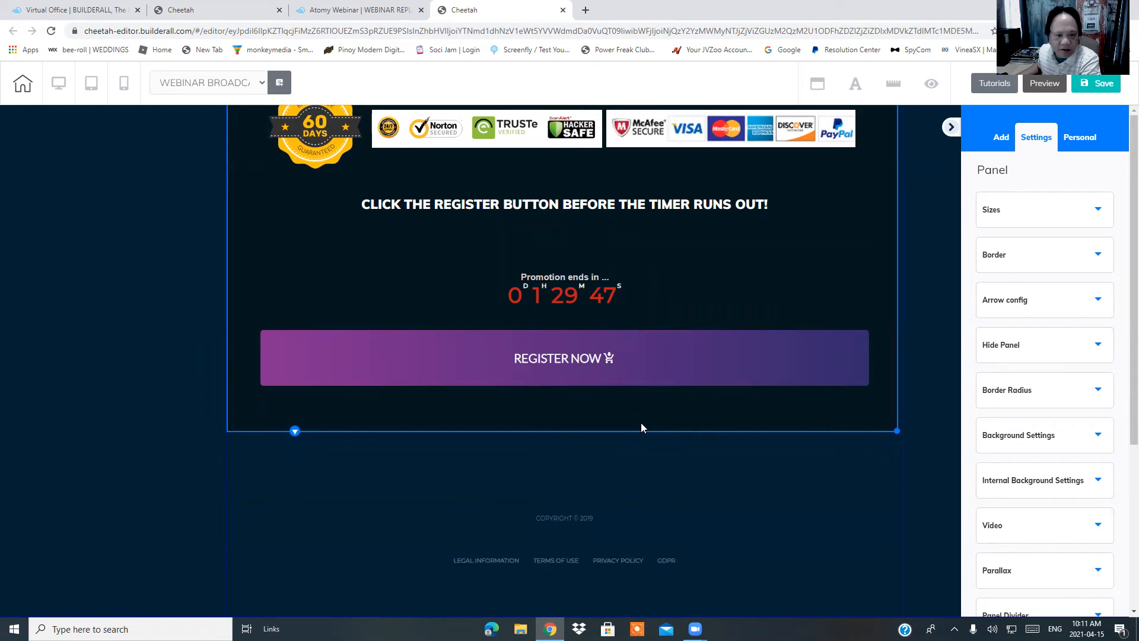
{"action": "scroll", "coordinate": [641, 427], "scroll_direction": "up", "scroll_amount": 10}
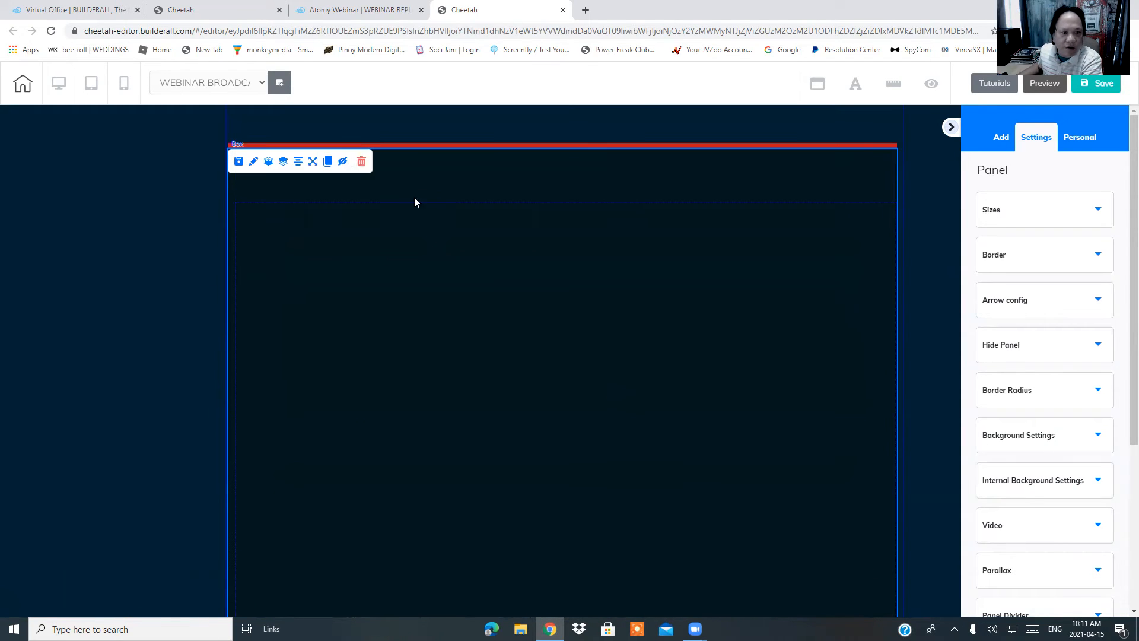
{"action": "left_click", "coordinate": [422, 162]}
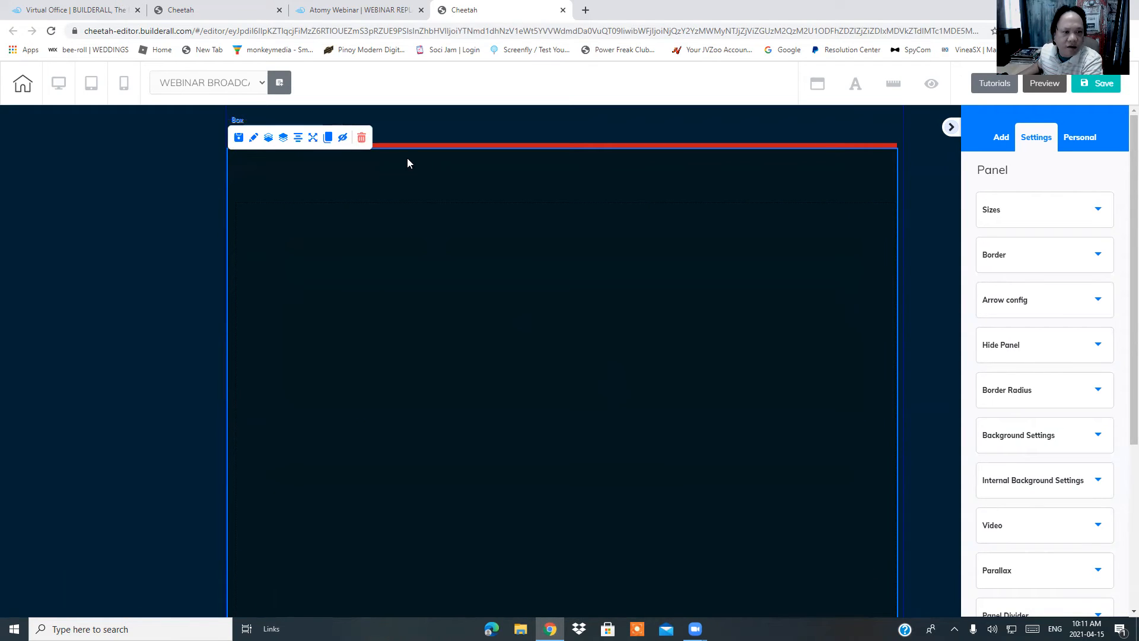
{"action": "left_click", "coordinate": [301, 138]}
{"action": "scroll", "coordinate": [471, 297], "scroll_direction": "down", "scroll_amount": 10}
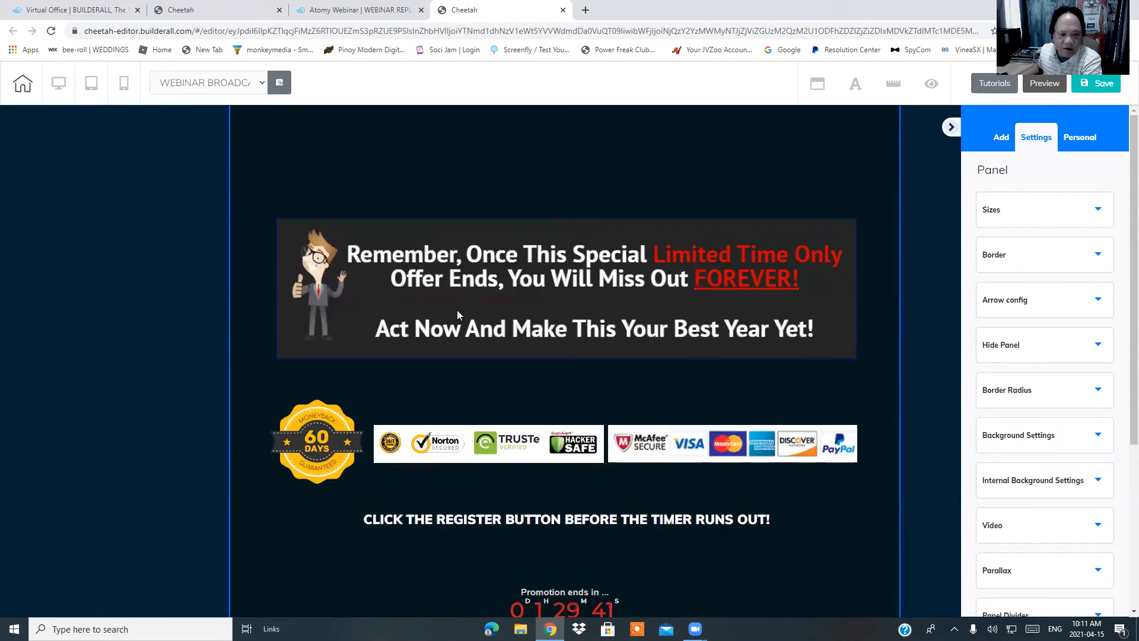
Step: Move the copyright text and legal links up beneath the content box, centered horizontally, and trim the panel's empty space below them
{"action": "scroll", "coordinate": [453, 305], "scroll_direction": "down", "scroll_amount": 1}
{"action": "left_click_drag", "start_coordinate": [609, 524], "coordinate": [613, 488]}
{"action": "left_click_drag", "start_coordinate": [613, 565], "coordinate": [629, 521]}
{"action": "left_click", "coordinate": [582, 481]}
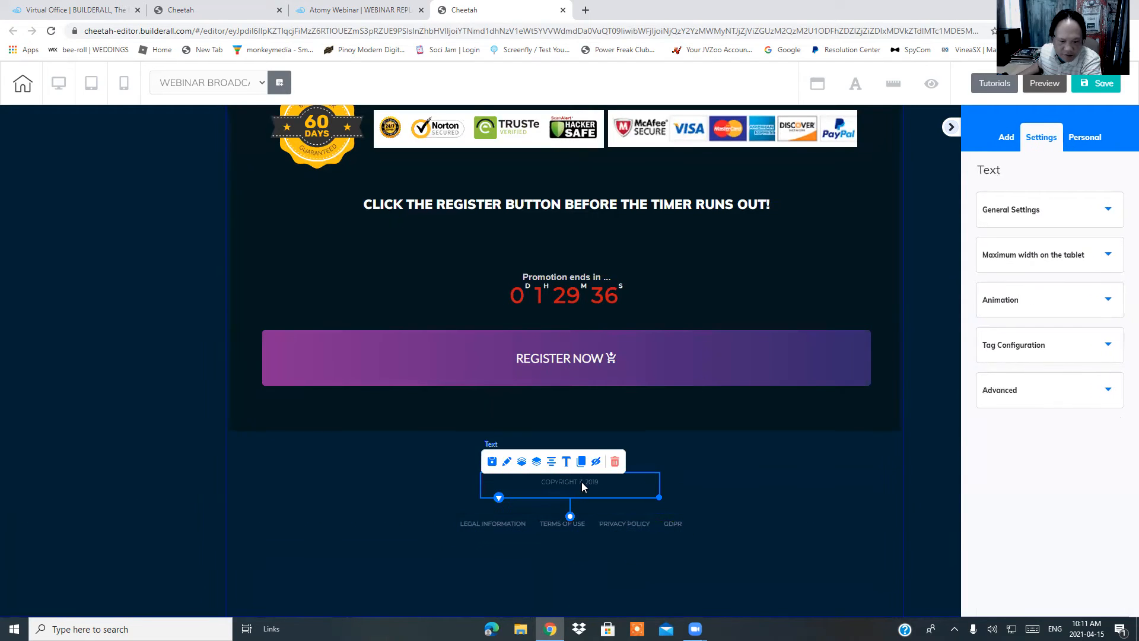
{"action": "left_click", "coordinate": [550, 462]}
{"action": "left_click", "coordinate": [530, 522]}
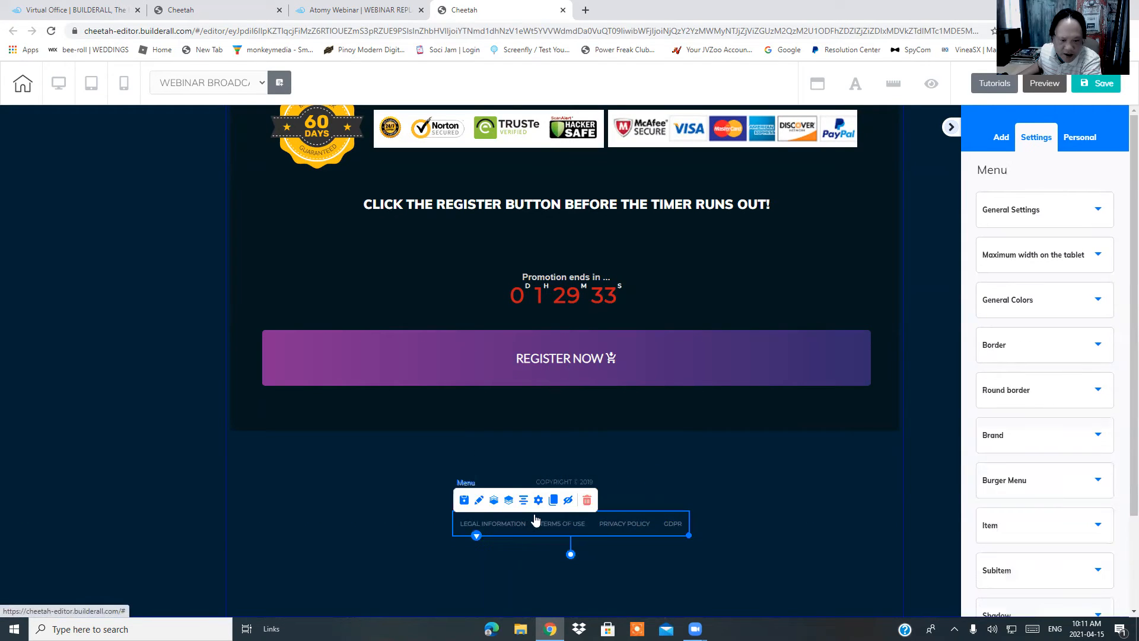
{"action": "left_click", "coordinate": [524, 503]}
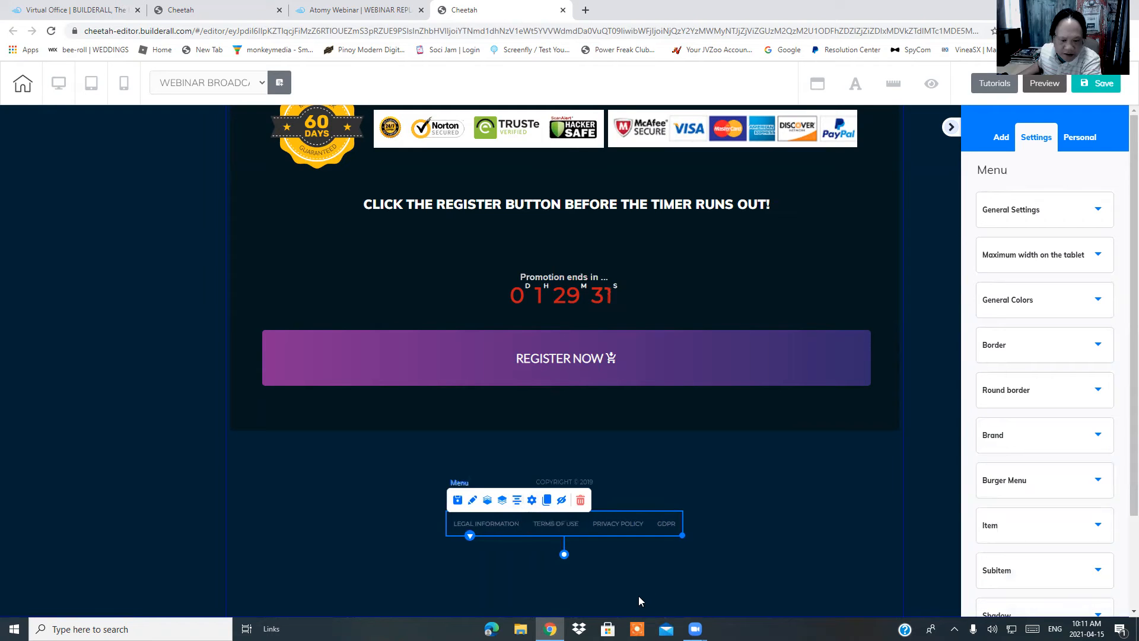
{"action": "left_click", "coordinate": [598, 602]}
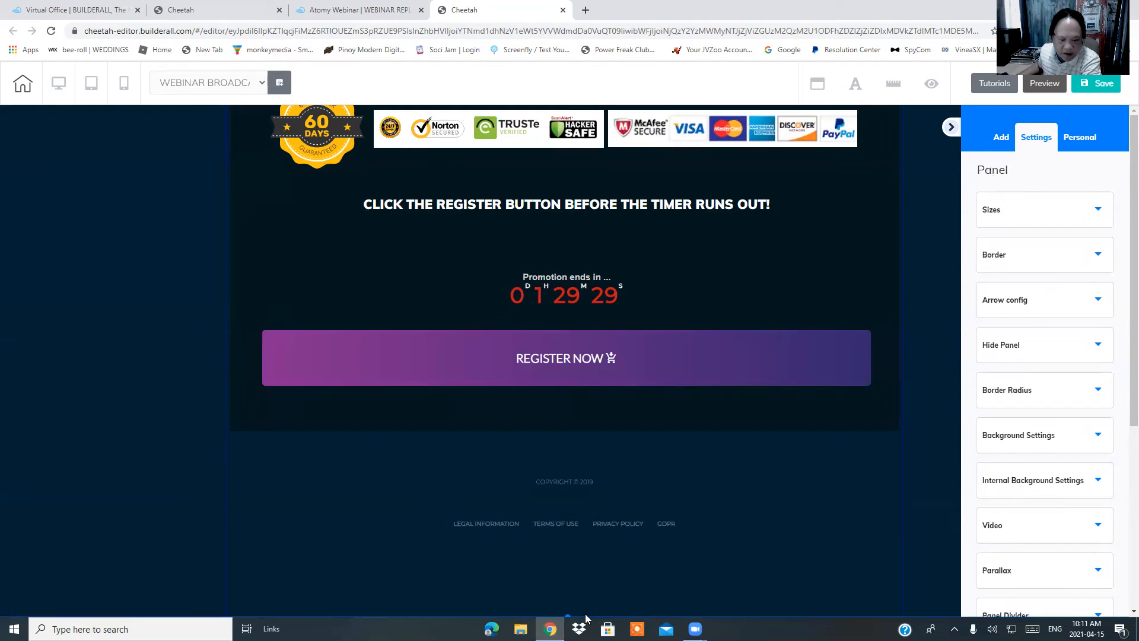
{"action": "left_click_drag", "start_coordinate": [570, 614], "coordinate": [579, 579]}
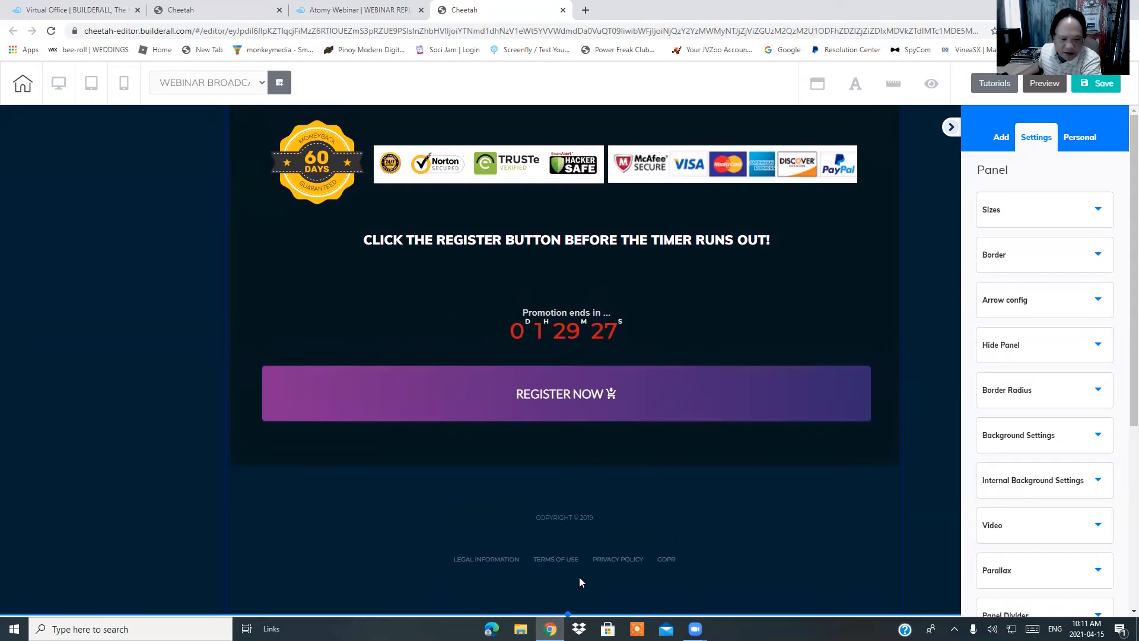
Step: Save the Webinar Broadcast page and publish the site, repeating the save and publish once
{"action": "left_click", "coordinate": [1098, 84]}
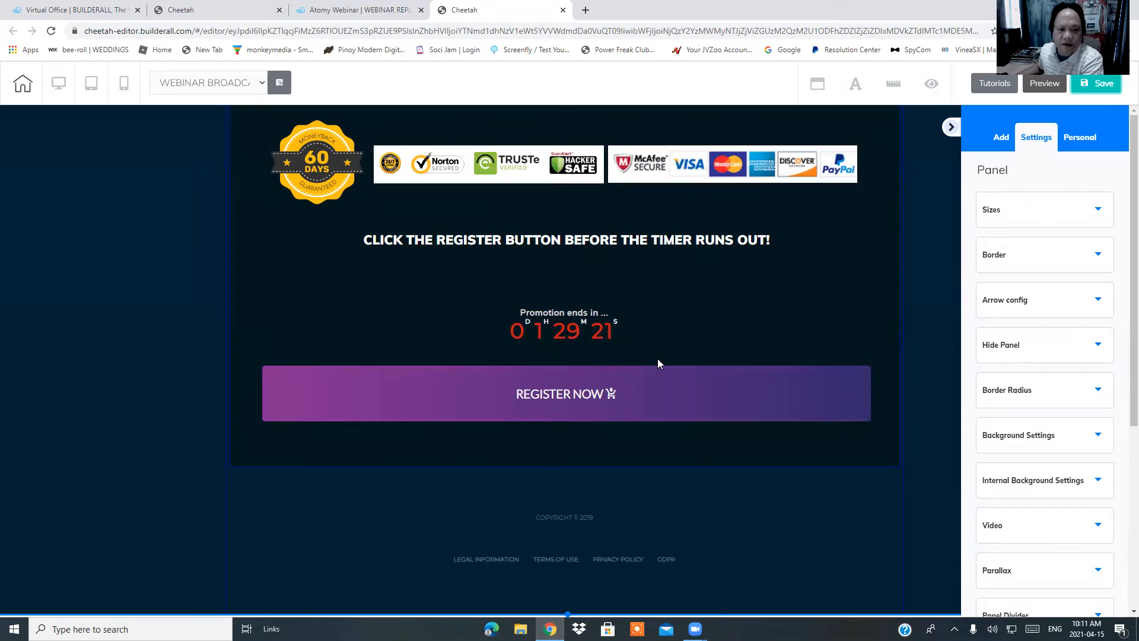
{"action": "left_click", "coordinate": [669, 380]}
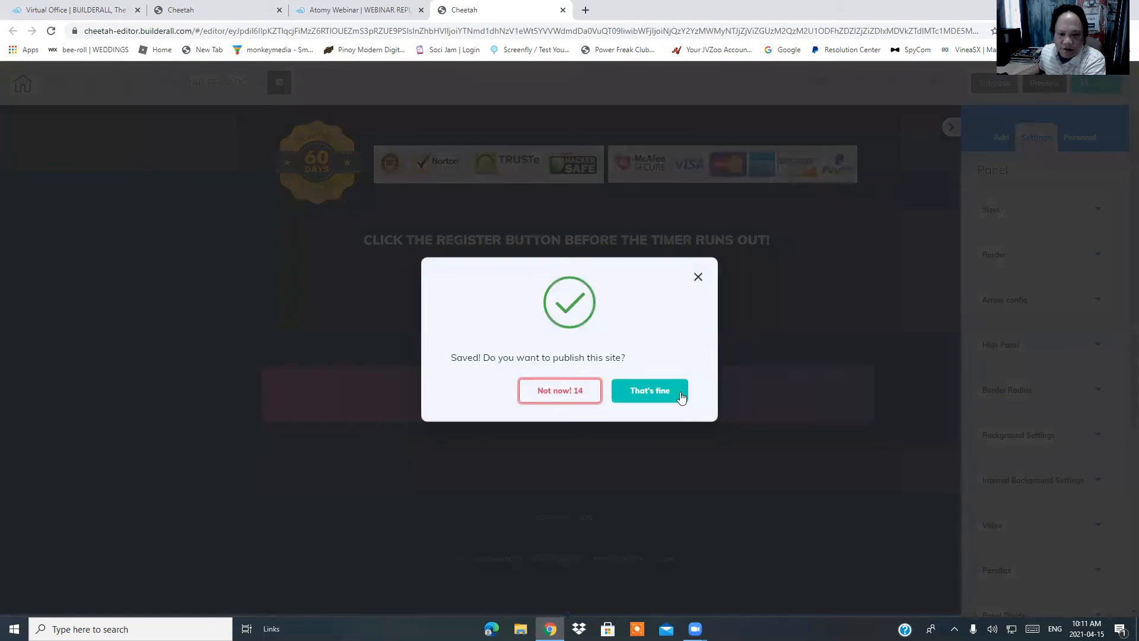
{"action": "left_click", "coordinate": [681, 392]}
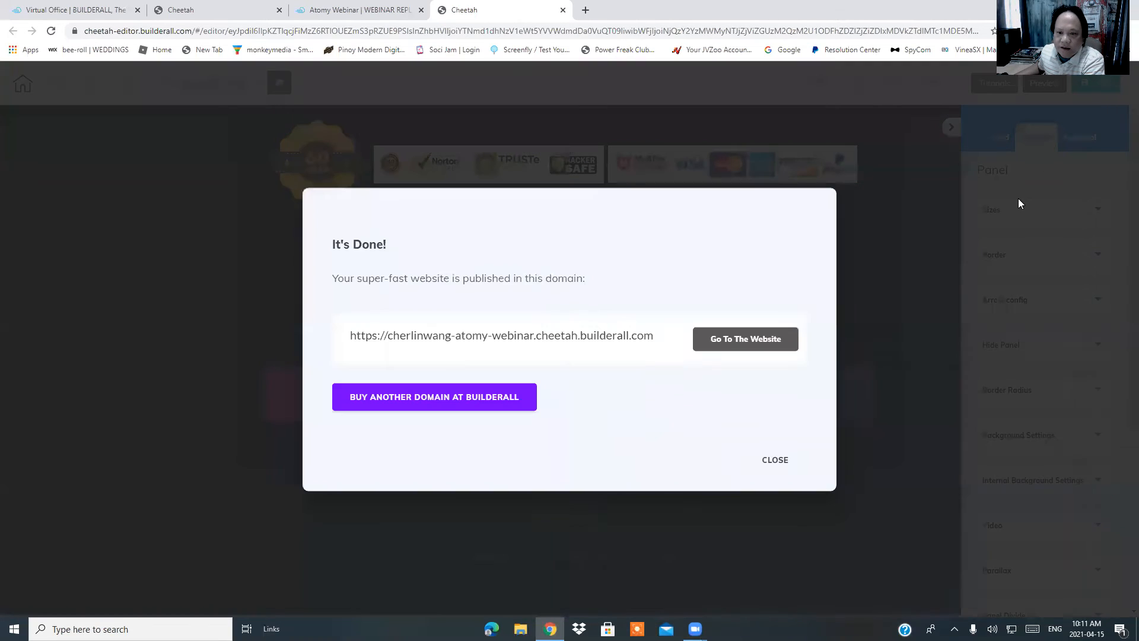
{"action": "left_click", "coordinate": [792, 470]}
{"action": "left_click", "coordinate": [1104, 85]}
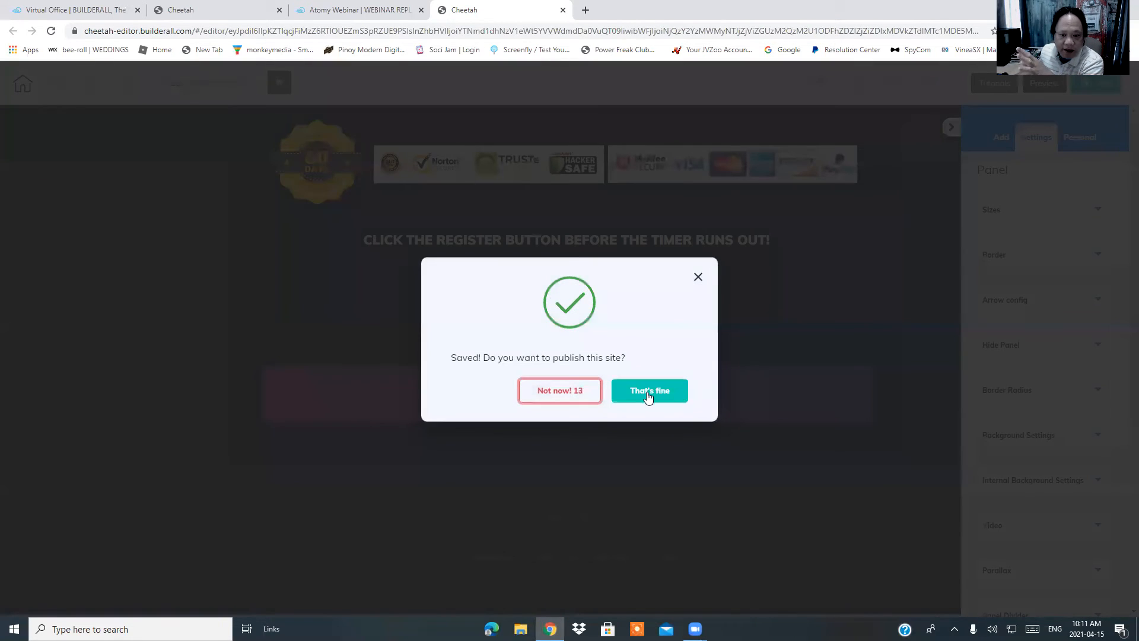
{"action": "left_click", "coordinate": [647, 391]}
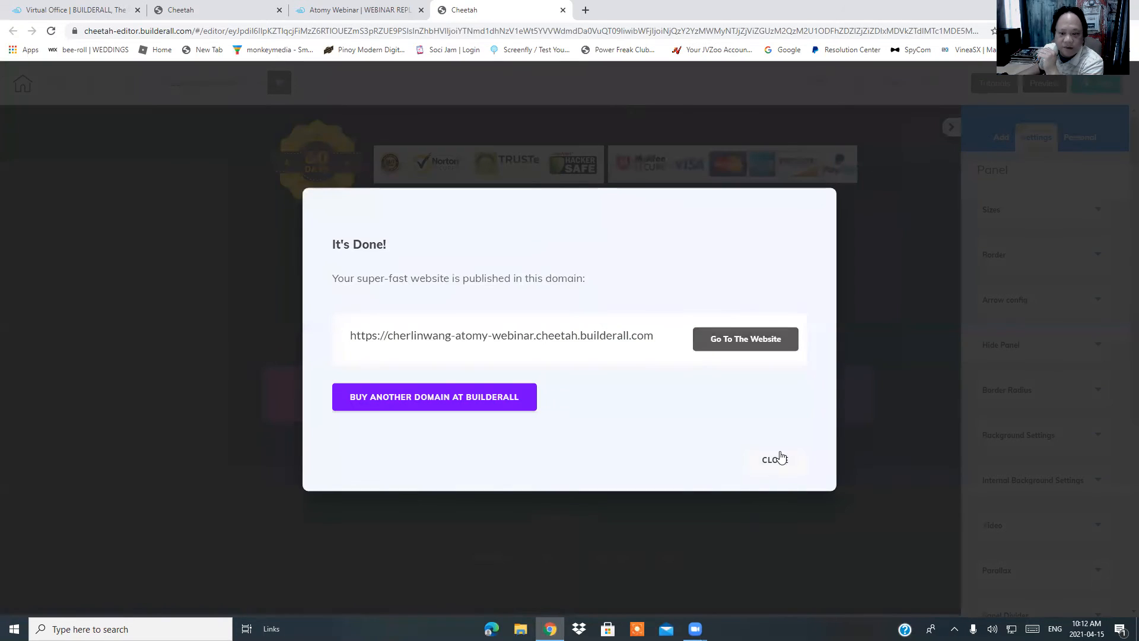
{"action": "left_click", "coordinate": [777, 461]}
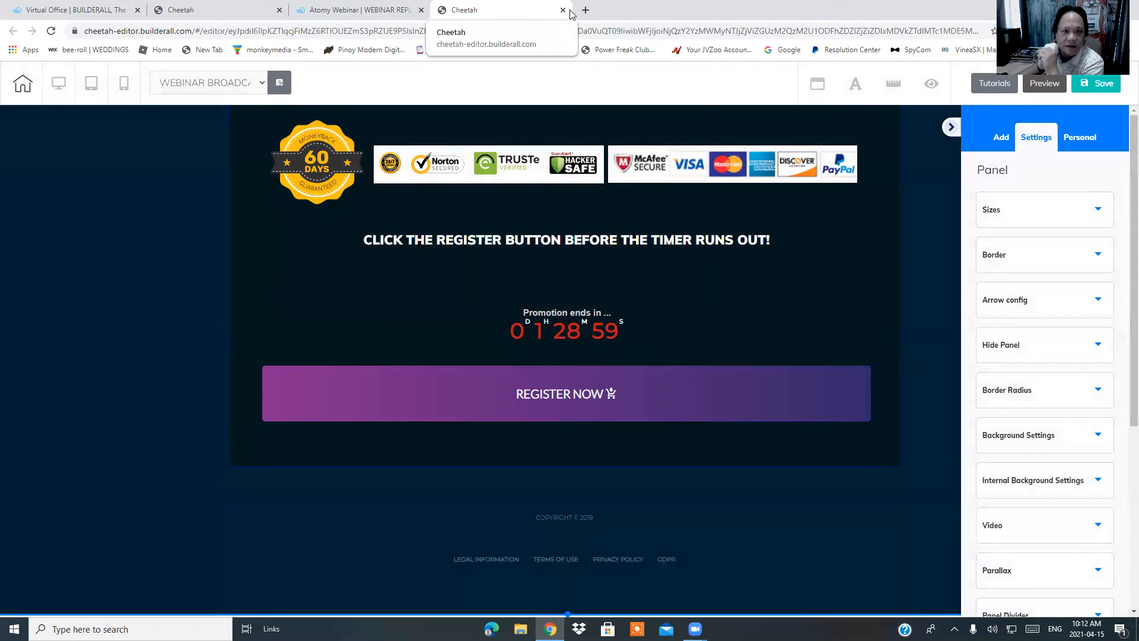
Step: Close the broadcast page editor and the live webinar replay page to return to the Atomy Webinar page list
{"action": "left_click", "coordinate": [563, 10]}
{"action": "left_click", "coordinate": [633, 99]}
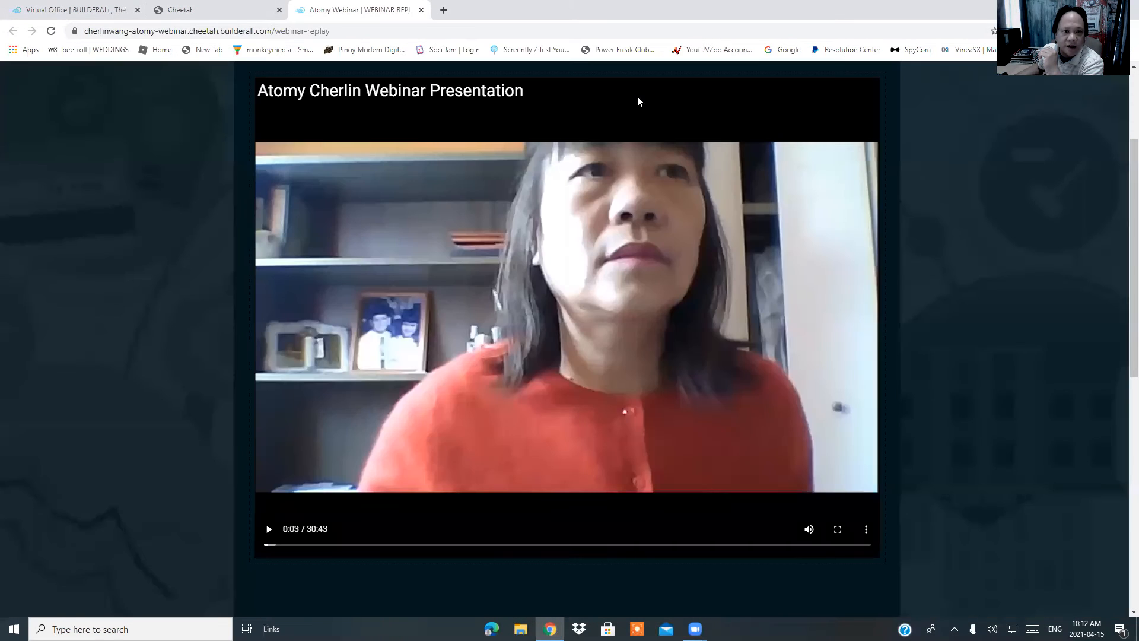
{"action": "left_click", "coordinate": [421, 10]}
Step: Open the live Webinar Registration page, review it from the video to the footer, and return to the site's page list
{"action": "mouse_move", "coordinate": [470, 279]}
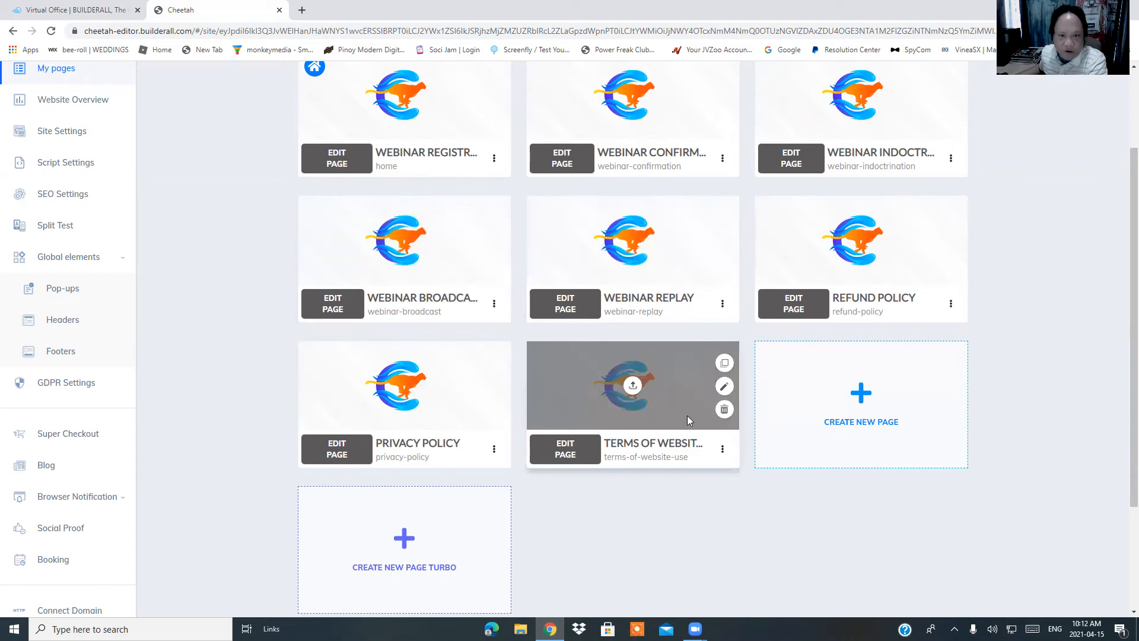
{"action": "scroll", "coordinate": [662, 451], "scroll_direction": "up", "scroll_amount": 1}
{"action": "scroll", "coordinate": [662, 451], "scroll_direction": "up", "scroll_amount": 1}
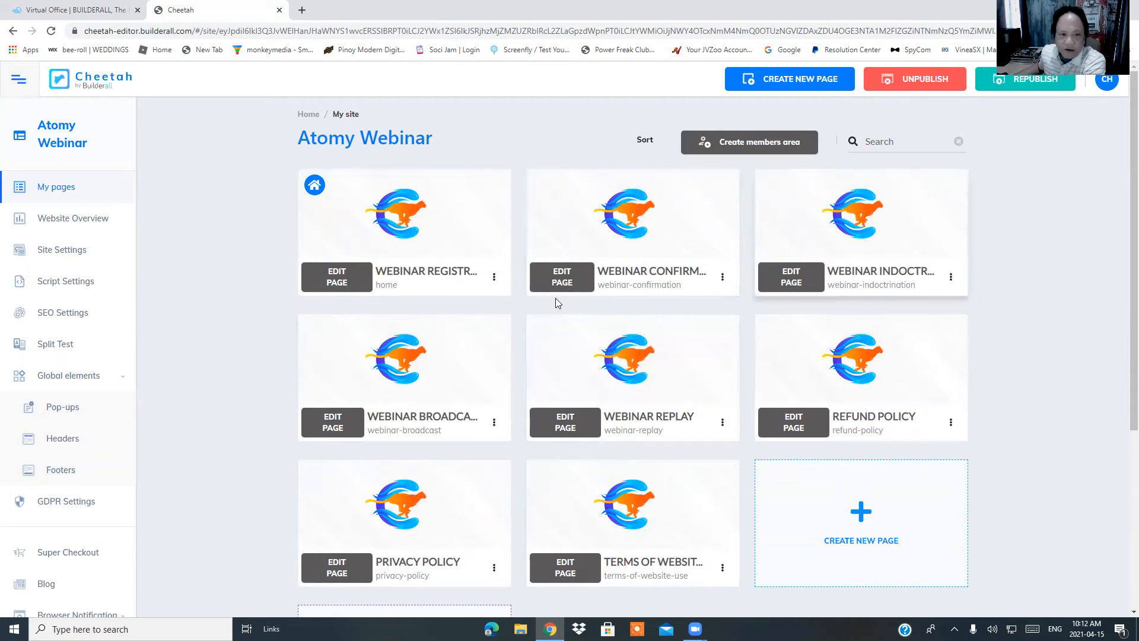
{"action": "left_click", "coordinate": [494, 276]}
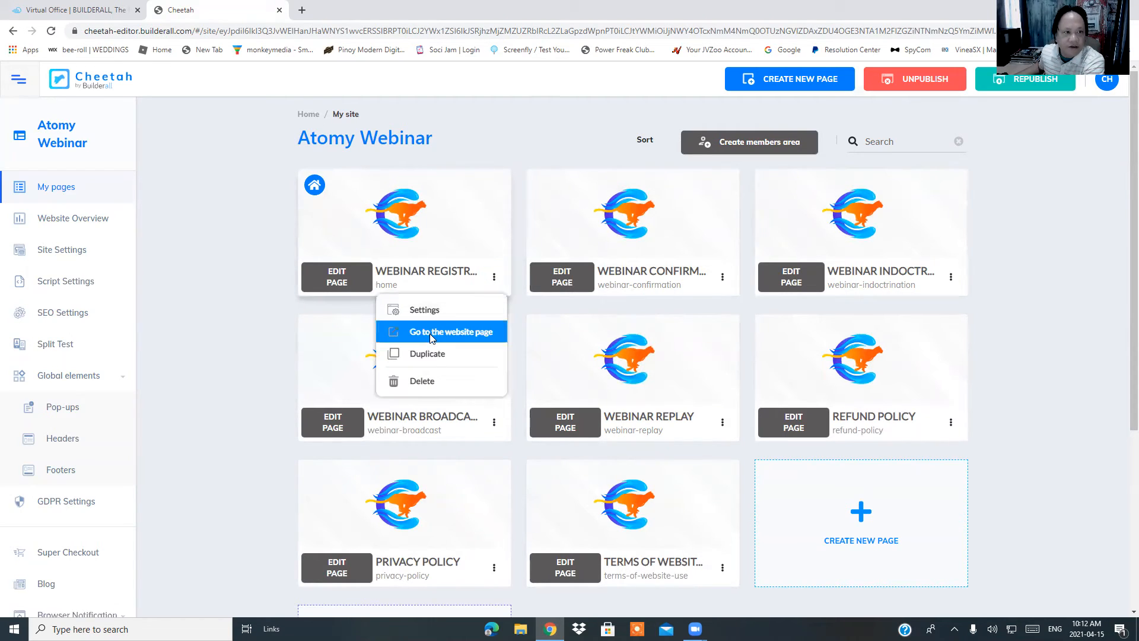
{"action": "left_click", "coordinate": [444, 332]}
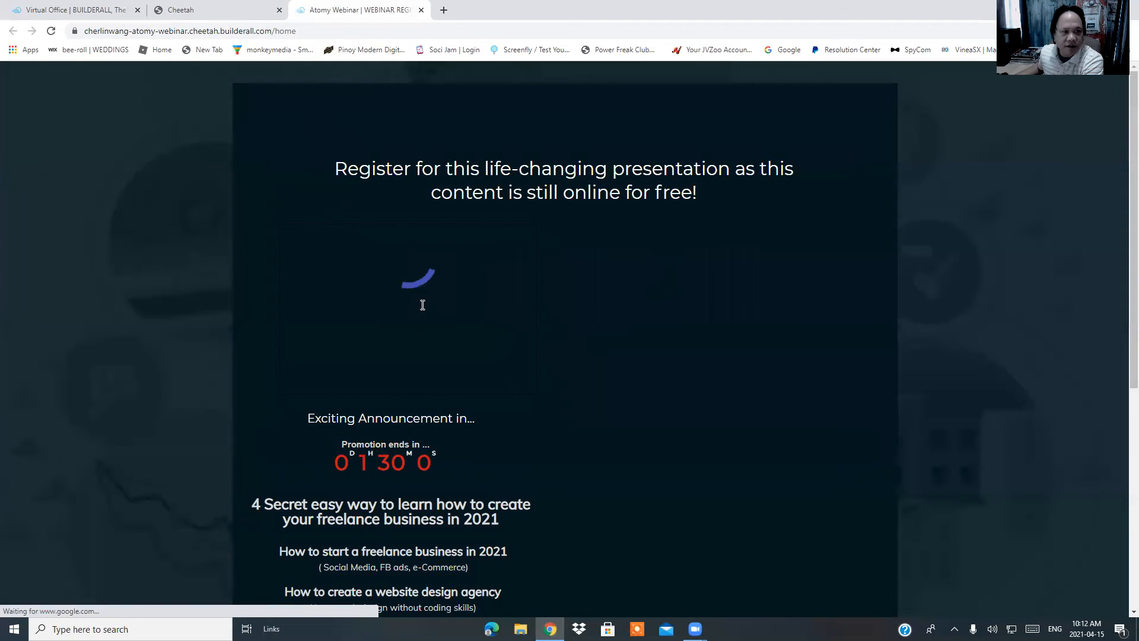
{"action": "scroll", "coordinate": [424, 307], "scroll_direction": "down", "scroll_amount": 6}
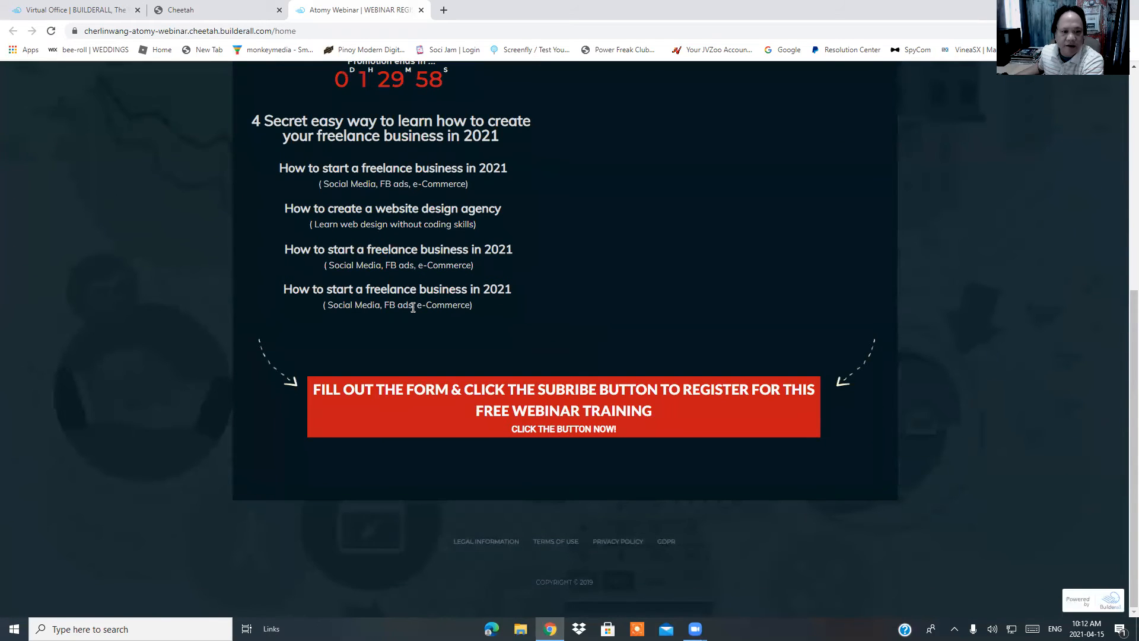
{"action": "scroll", "coordinate": [413, 307], "scroll_direction": "up", "scroll_amount": 3}
{"action": "scroll", "coordinate": [410, 310], "scroll_direction": "up", "scroll_amount": 3}
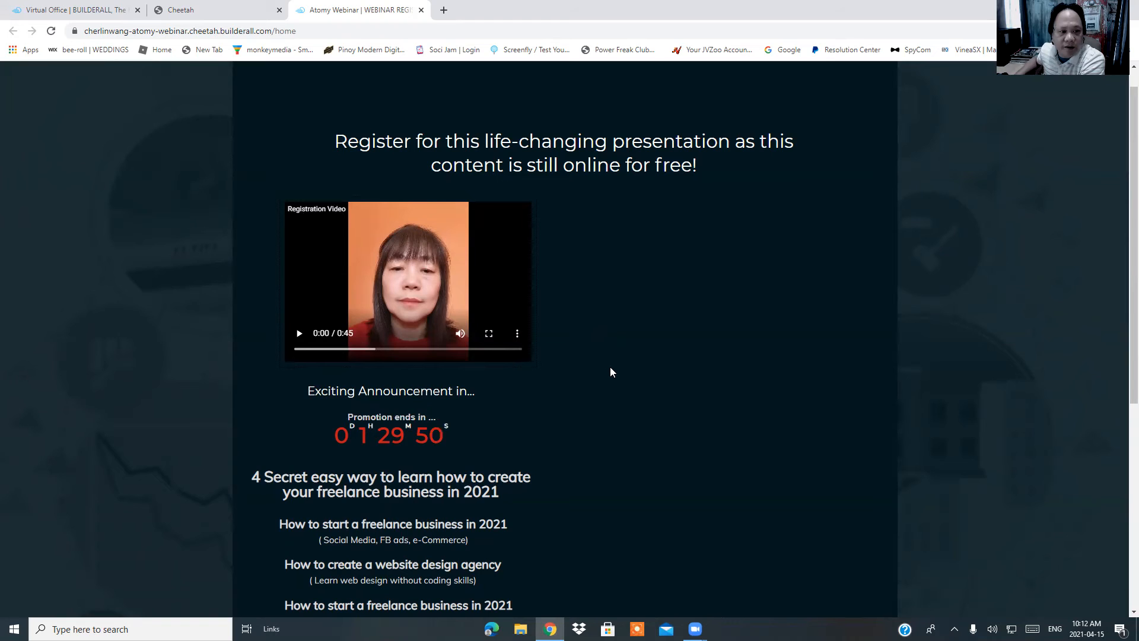
{"action": "scroll", "coordinate": [614, 374], "scroll_direction": "down", "scroll_amount": 3}
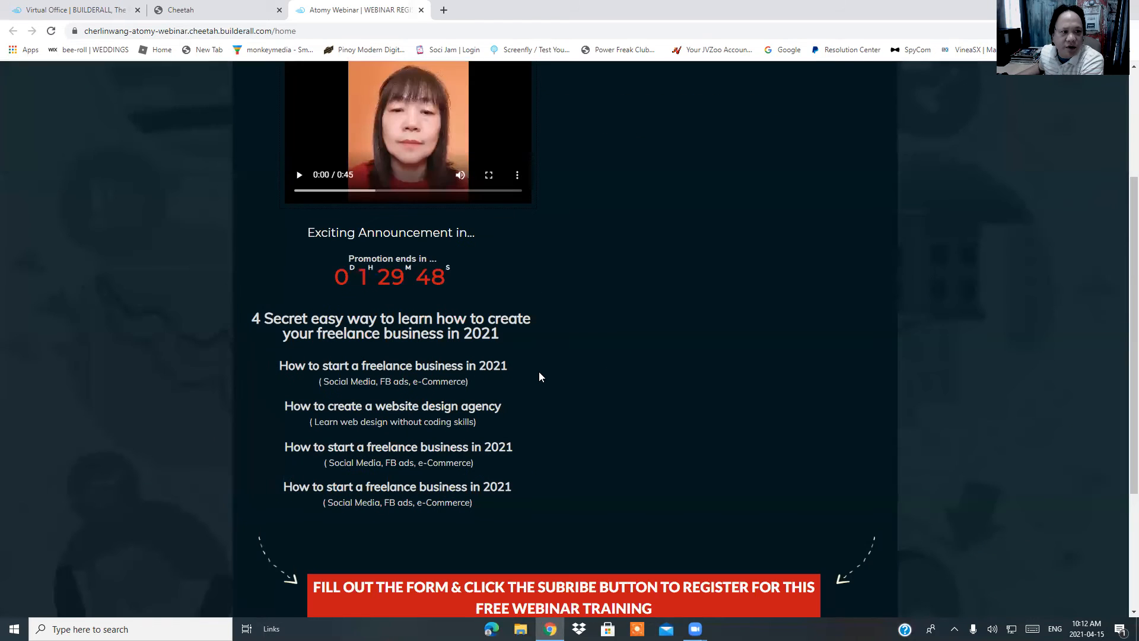
{"action": "scroll", "coordinate": [548, 378], "scroll_direction": "up", "scroll_amount": 3}
{"action": "scroll", "coordinate": [555, 365], "scroll_direction": "down", "scroll_amount": 3}
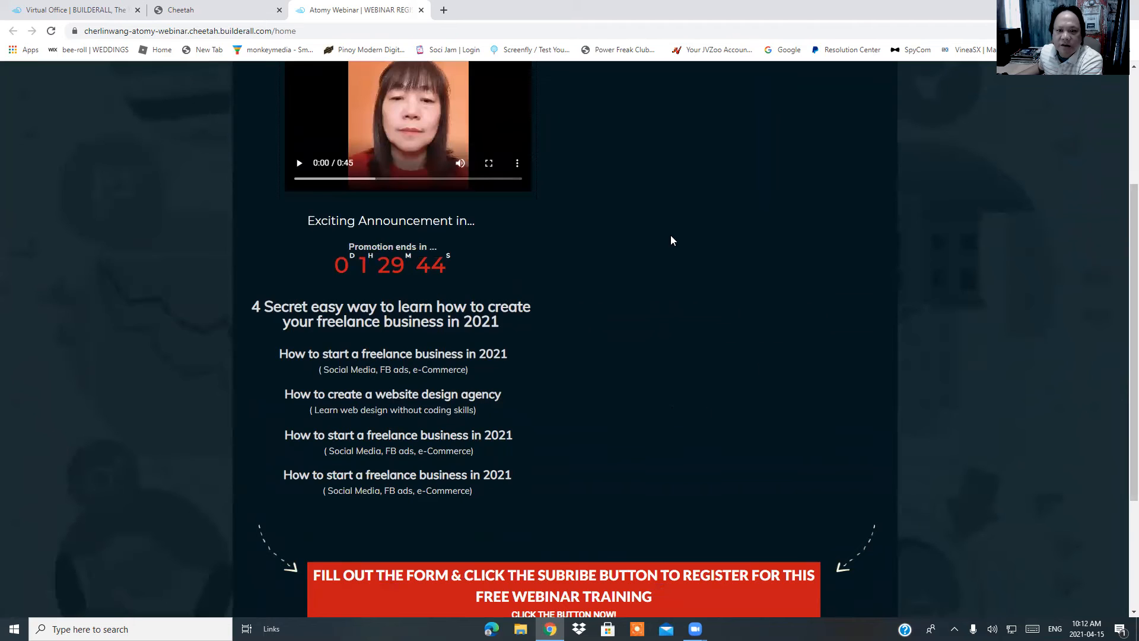
{"action": "scroll", "coordinate": [803, 267], "scroll_direction": "down", "scroll_amount": 3}
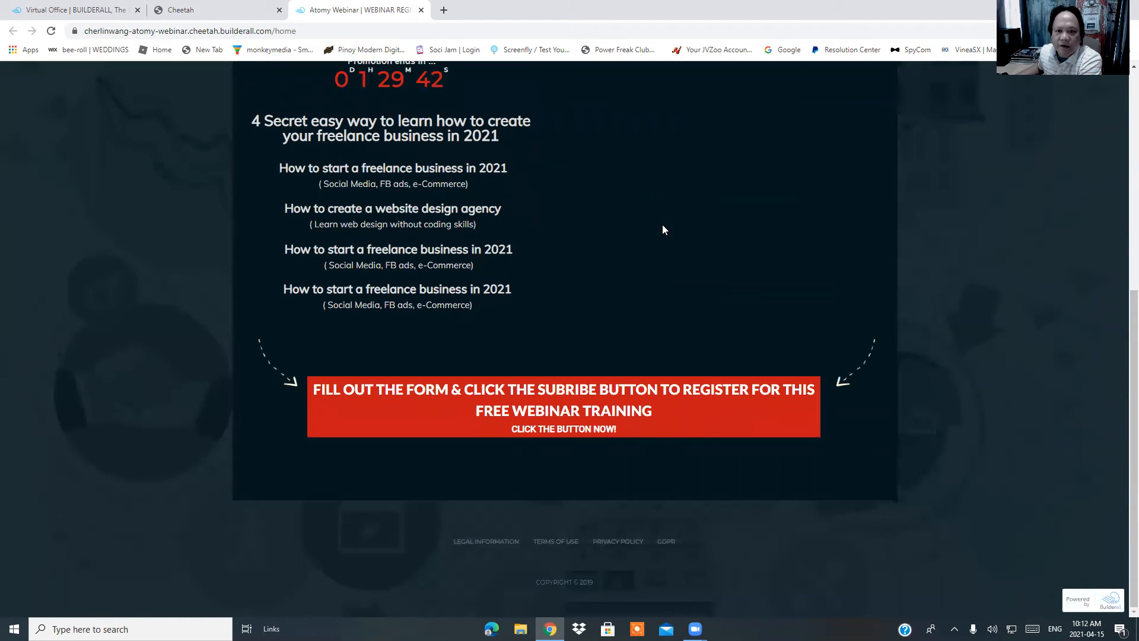
{"action": "scroll", "coordinate": [774, 235], "scroll_direction": "up", "scroll_amount": 4}
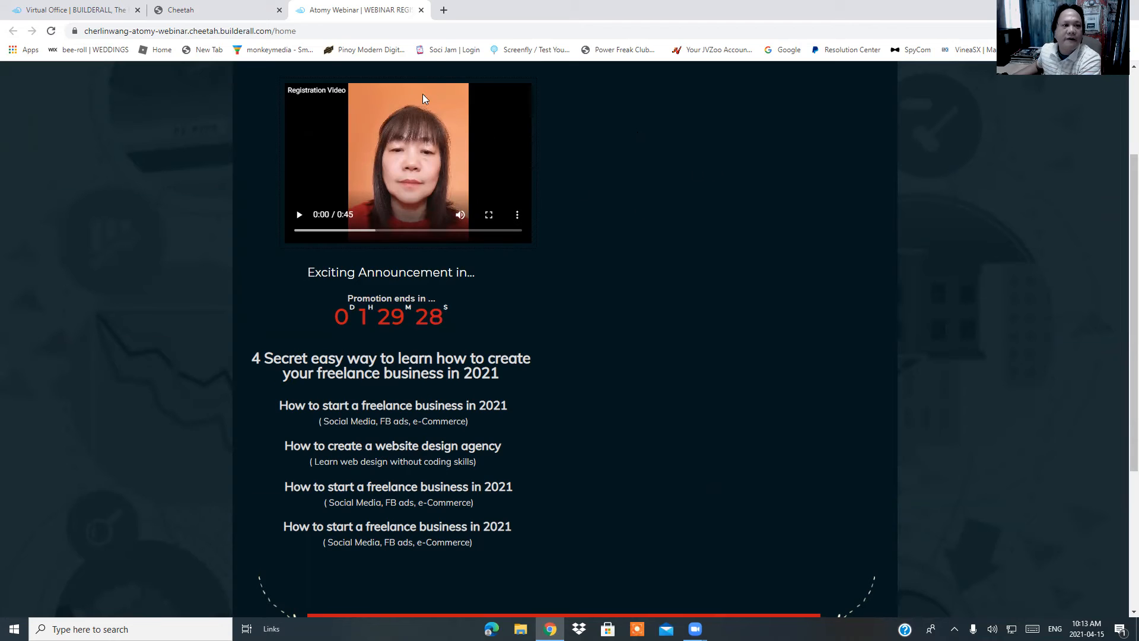
{"action": "left_click", "coordinate": [240, 8]}
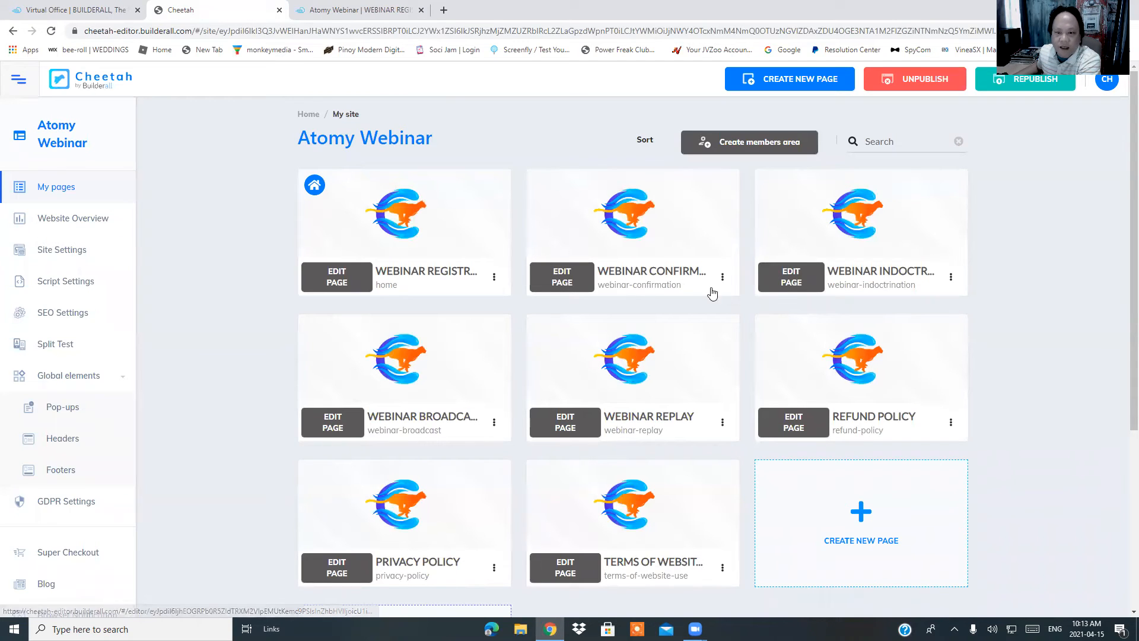
Step: Open the live Webinar Confirmation page, review it from the headline to the footer, and return to the site's page list
{"action": "left_click", "coordinate": [722, 277]}
{"action": "left_click", "coordinate": [679, 331]}
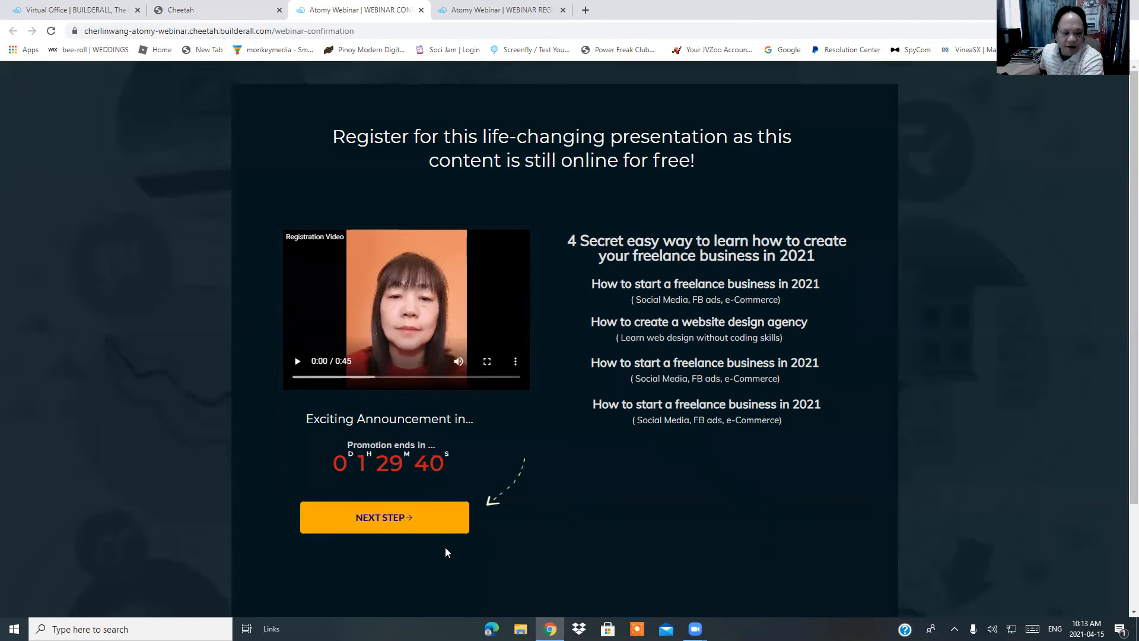
{"action": "scroll", "coordinate": [598, 454], "scroll_direction": "down", "scroll_amount": 2}
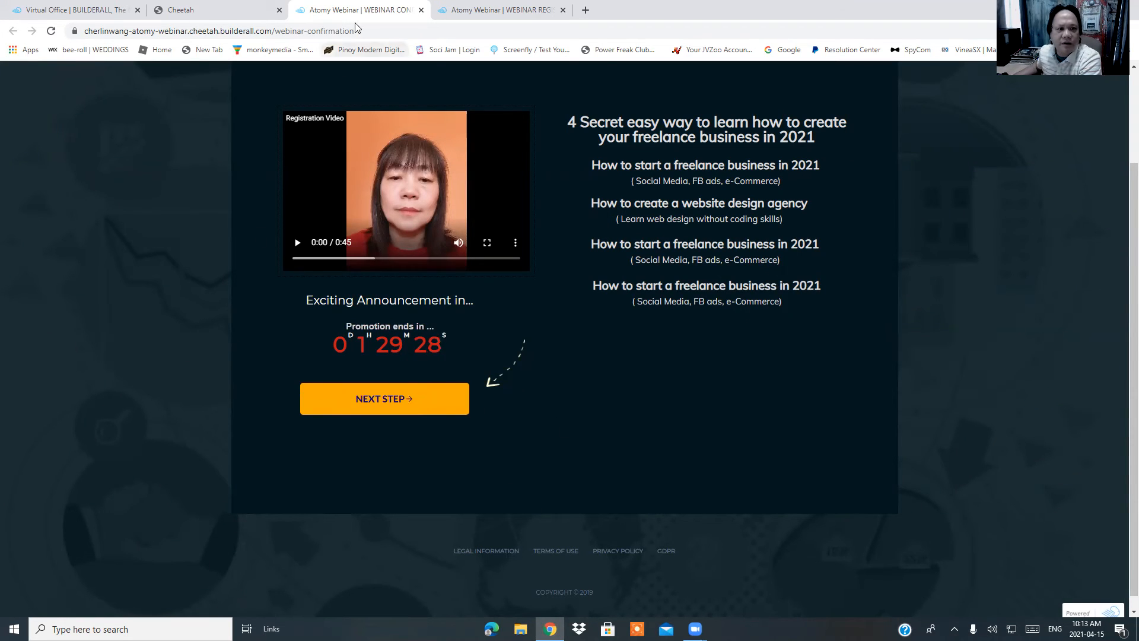
{"action": "left_click", "coordinate": [197, 11]}
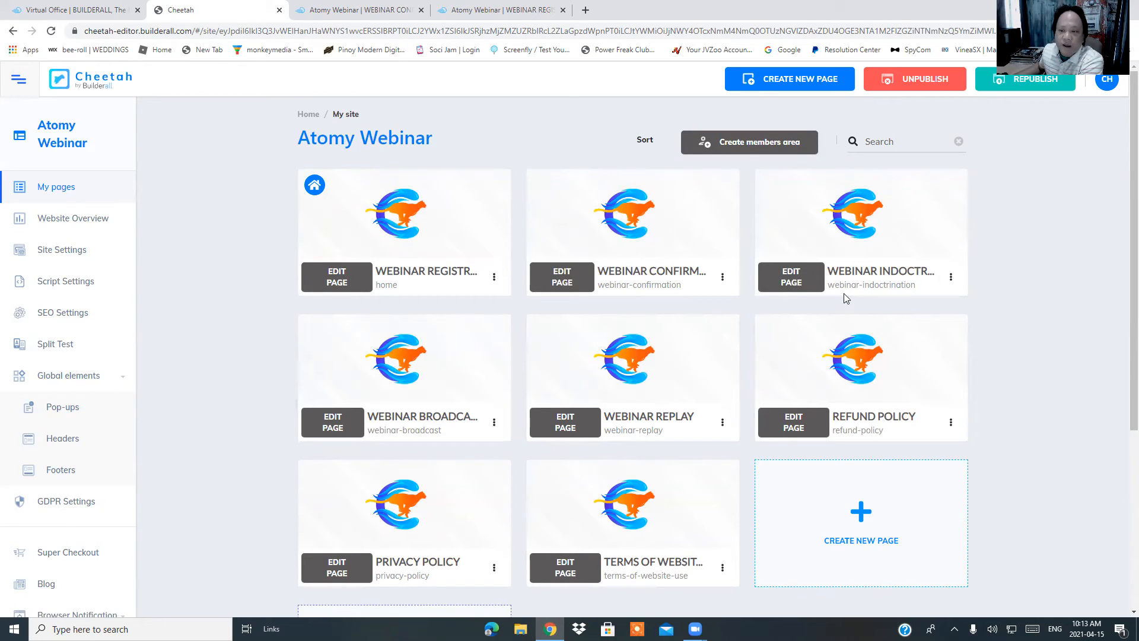
Step: Open the live Webinar Indoctrination page, review its video and next-step section, and return to the site's page list
{"action": "left_click", "coordinate": [951, 277]}
{"action": "left_click", "coordinate": [912, 333]}
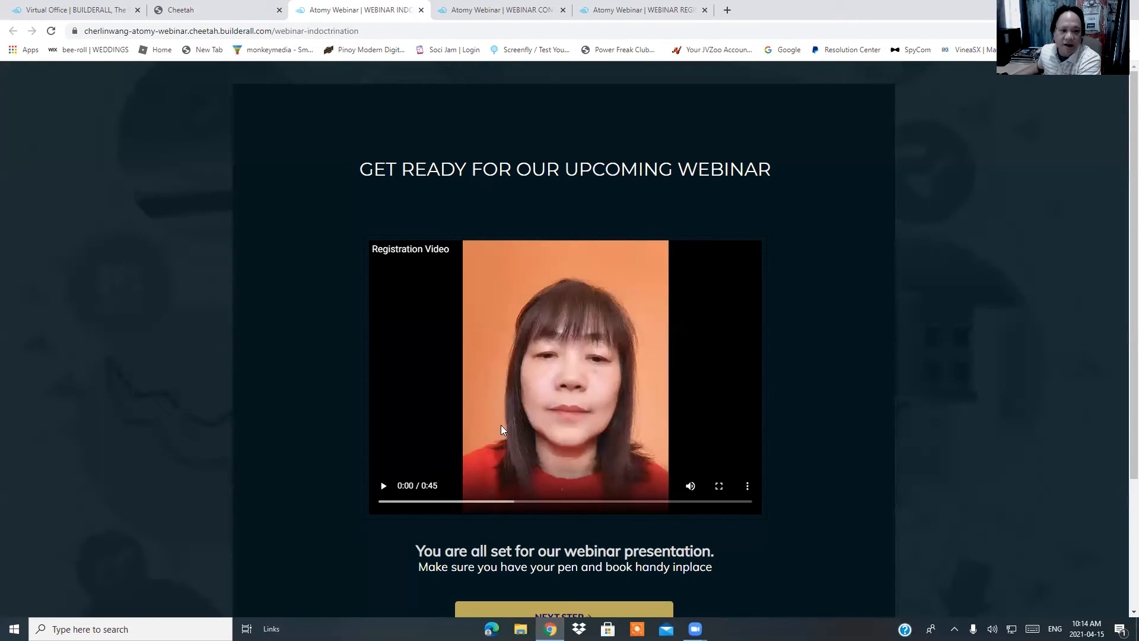
{"action": "scroll", "coordinate": [457, 386], "scroll_direction": "down", "scroll_amount": 1}
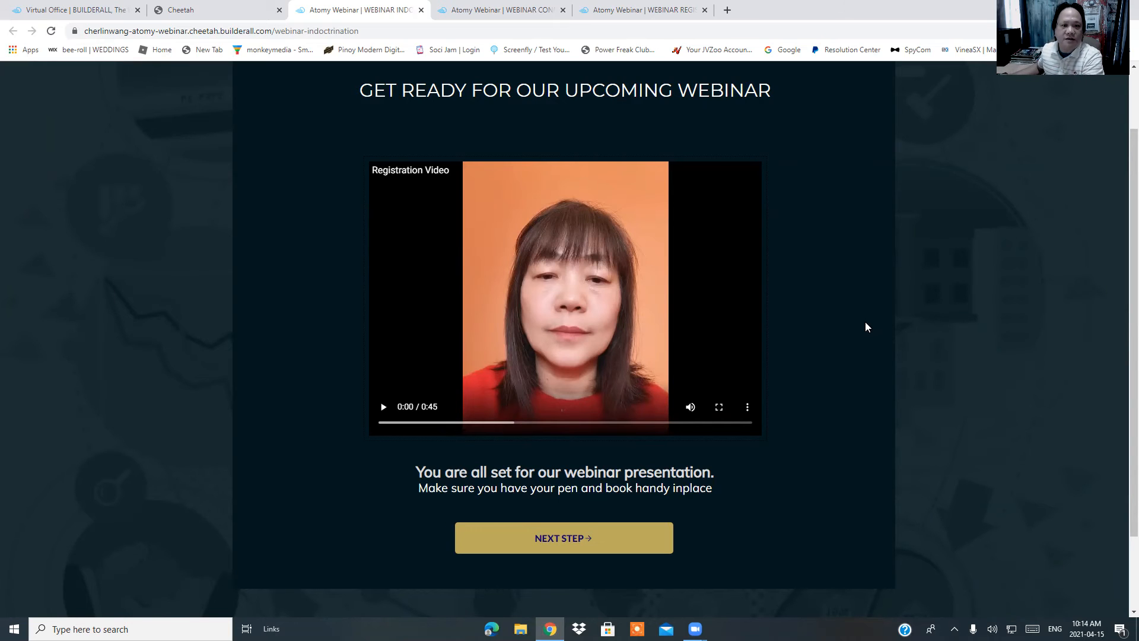
{"action": "left_click", "coordinate": [240, 9]}
Step: Open the live Webinar Broadcast page, review the offer banner, trust badges, countdown, register section and footer, and return to the page list
{"action": "scroll", "coordinate": [942, 285], "scroll_direction": "down", "scroll_amount": 4}
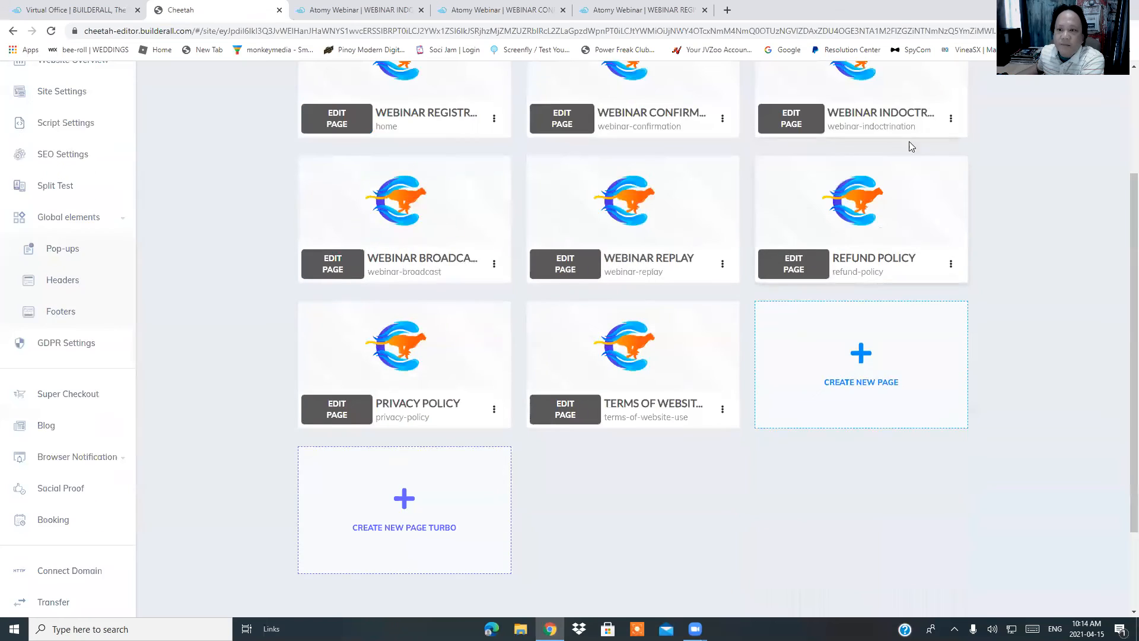
{"action": "mouse_move", "coordinate": [915, 170]}
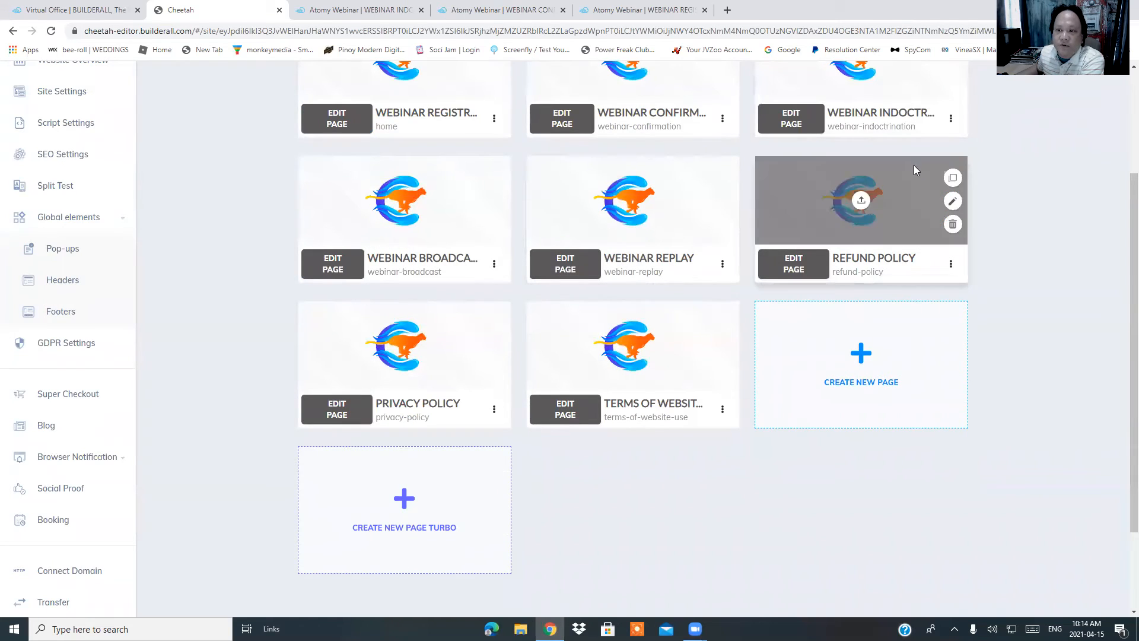
{"action": "scroll", "coordinate": [743, 264], "scroll_direction": "down", "scroll_amount": 2}
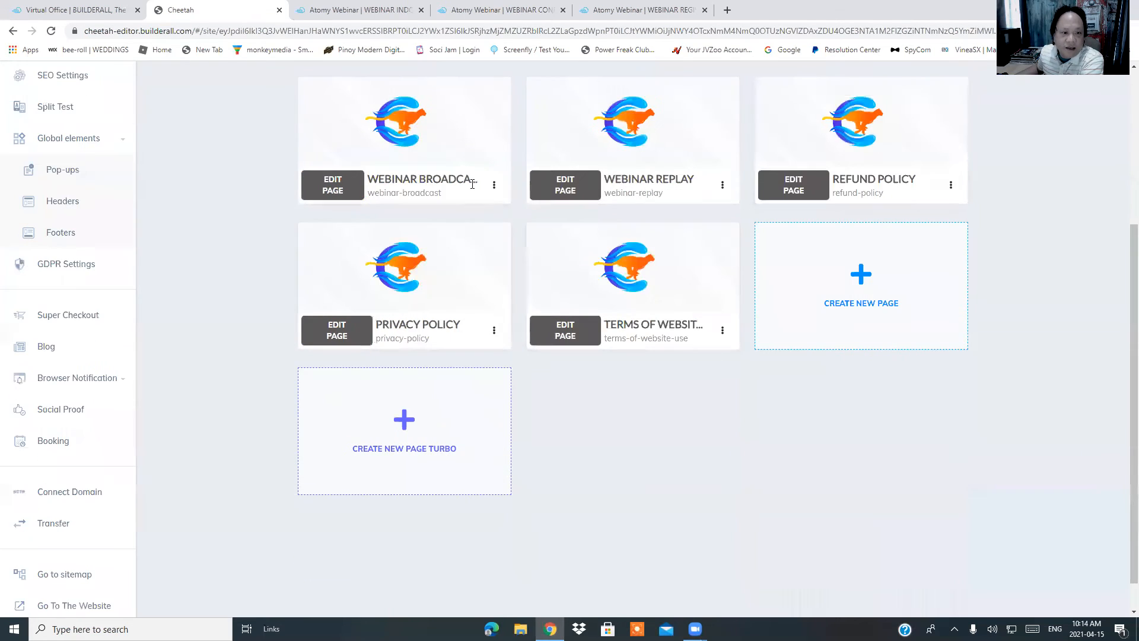
{"action": "left_click", "coordinate": [495, 188]}
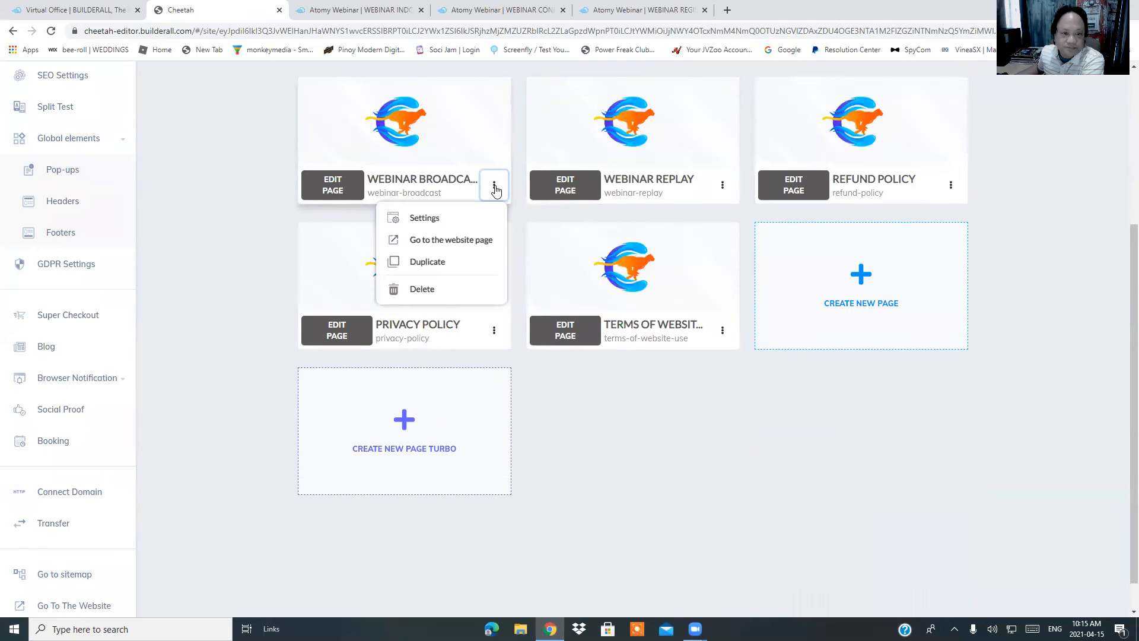
{"action": "left_click", "coordinate": [457, 240]}
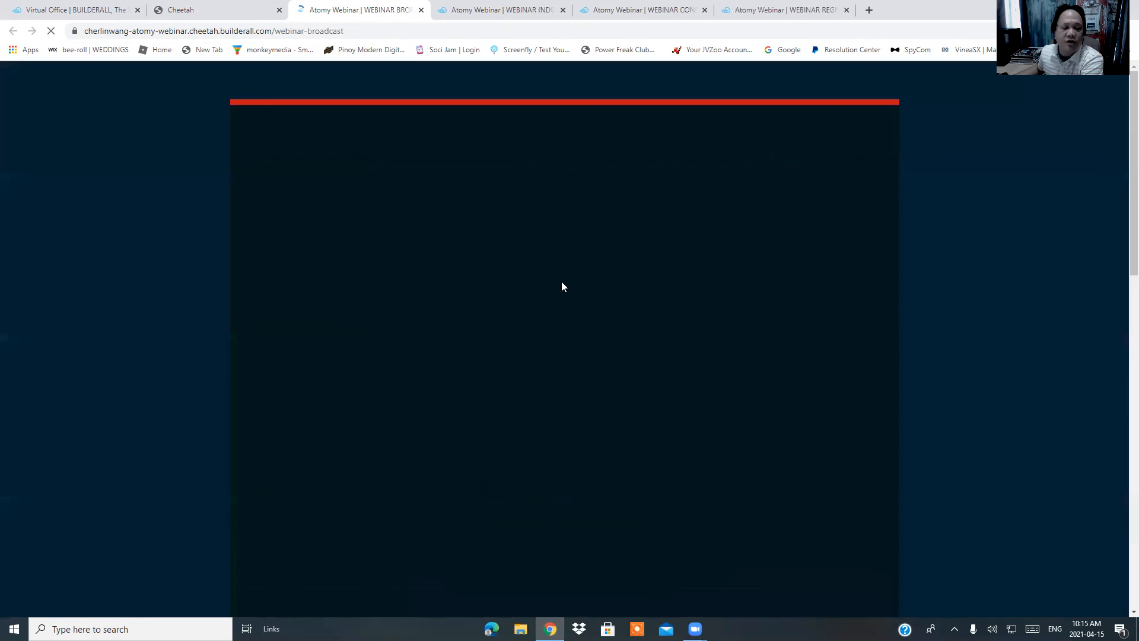
{"action": "scroll", "coordinate": [510, 289], "scroll_direction": "down", "scroll_amount": 6}
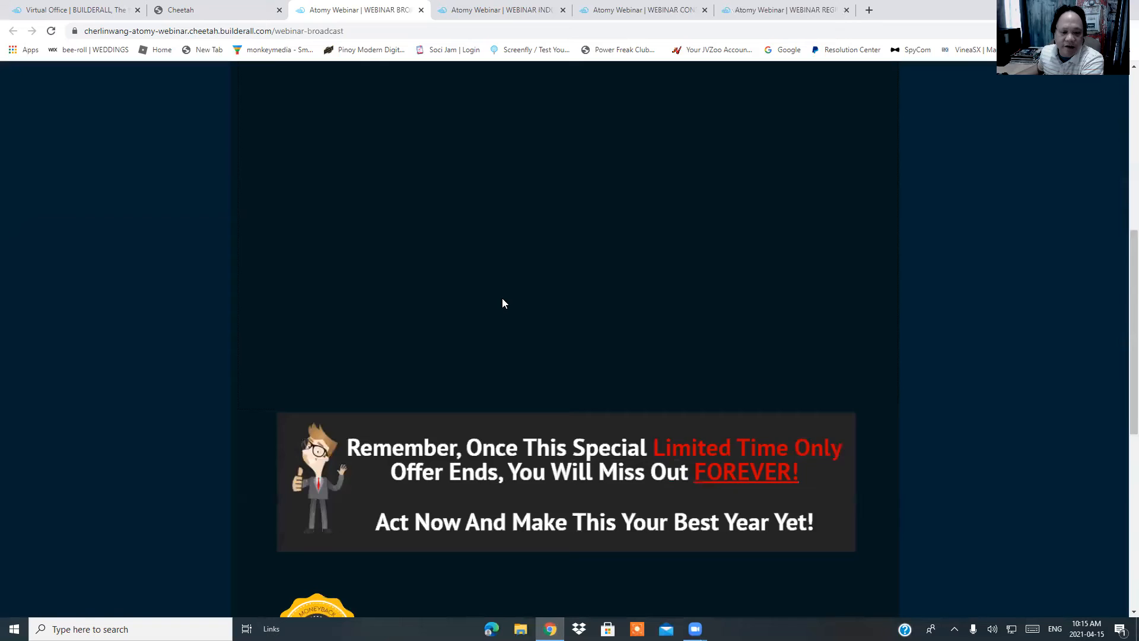
{"action": "scroll", "coordinate": [502, 303], "scroll_direction": "down", "scroll_amount": 3}
{"action": "scroll", "coordinate": [501, 296], "scroll_direction": "down", "scroll_amount": 2}
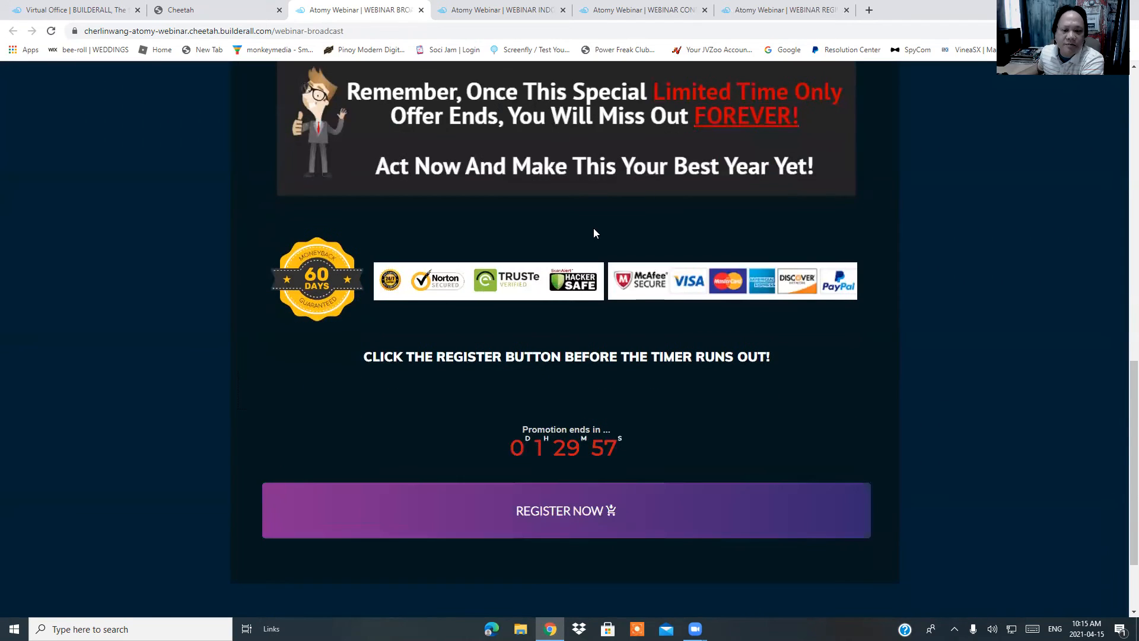
{"action": "scroll", "coordinate": [561, 301], "scroll_direction": "up", "scroll_amount": 2}
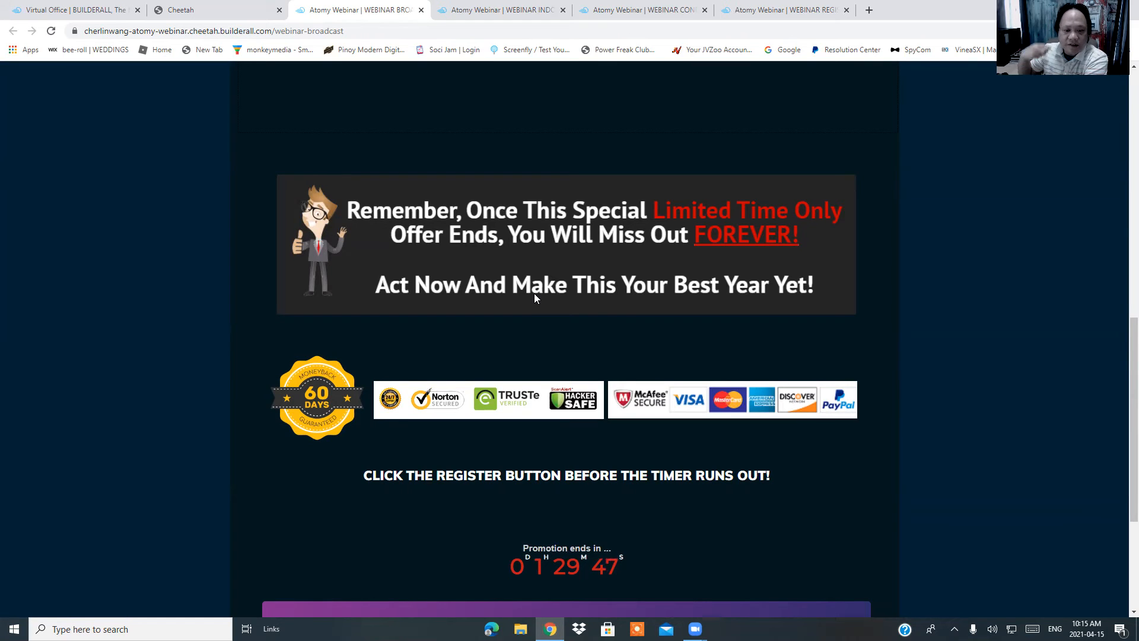
{"action": "scroll", "coordinate": [534, 293], "scroll_direction": "down", "scroll_amount": 3}
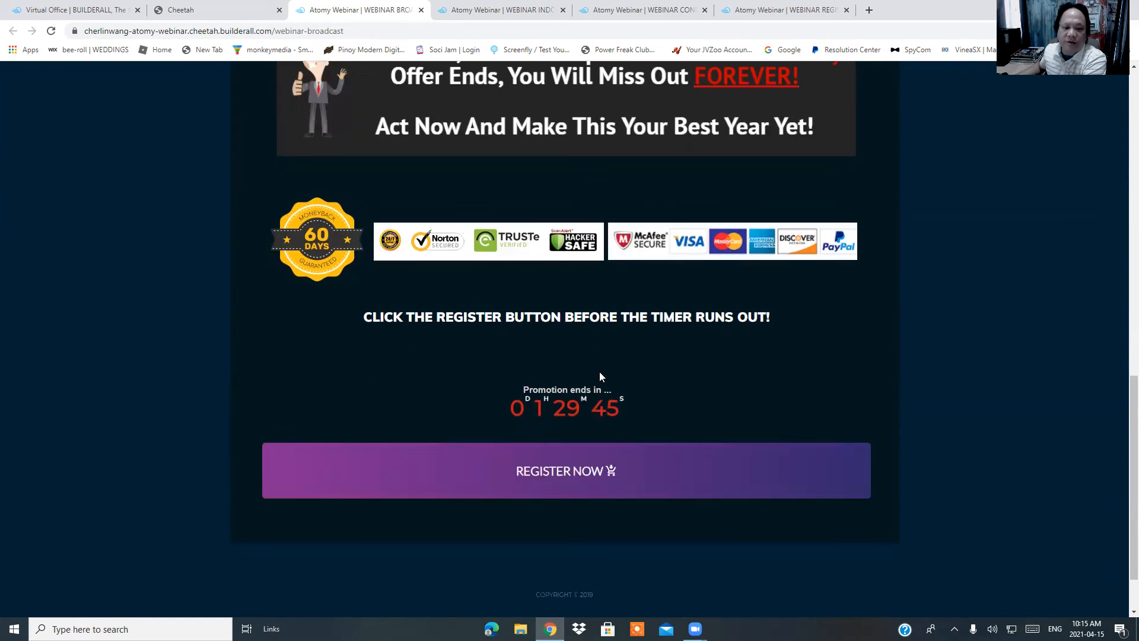
{"action": "scroll", "coordinate": [653, 415], "scroll_direction": "down", "scroll_amount": 1}
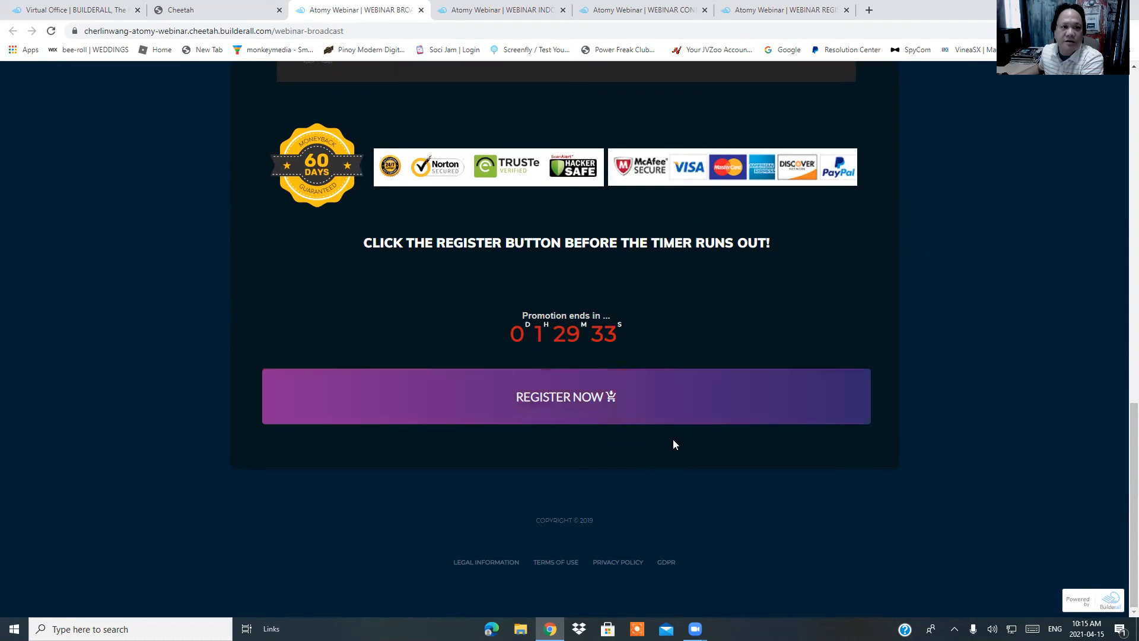
{"action": "left_click", "coordinate": [230, 19]}
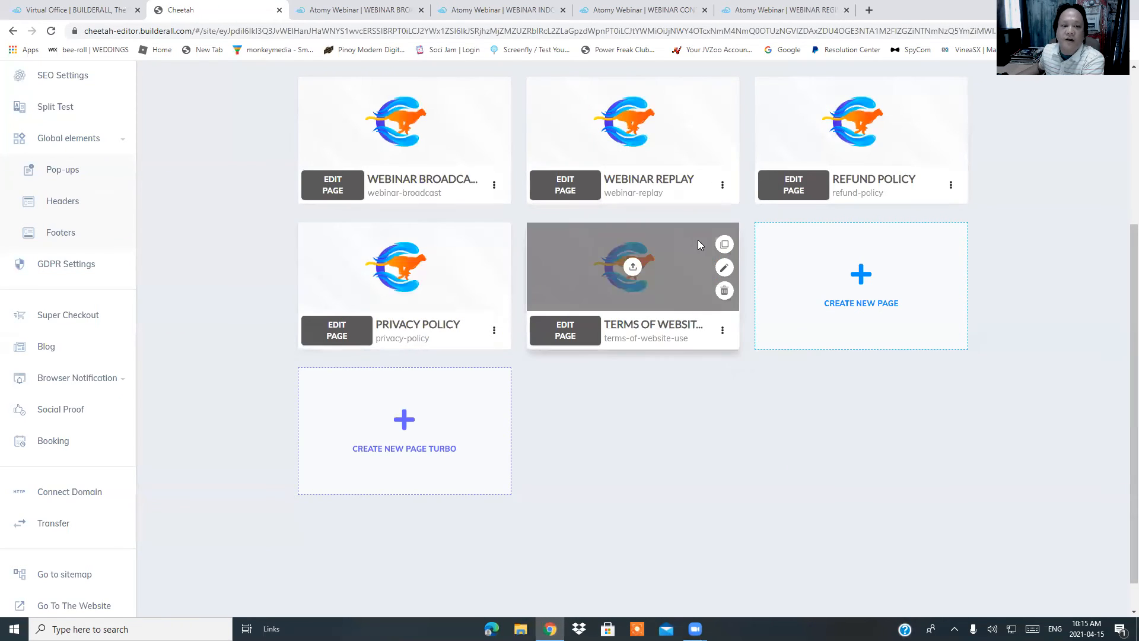
Step: Open the live Webinar Replay page, pause its presentation video, and return to the site's page list
{"action": "scroll", "coordinate": [712, 309], "scroll_direction": "up", "scroll_amount": 3}
{"action": "left_click", "coordinate": [723, 344]}
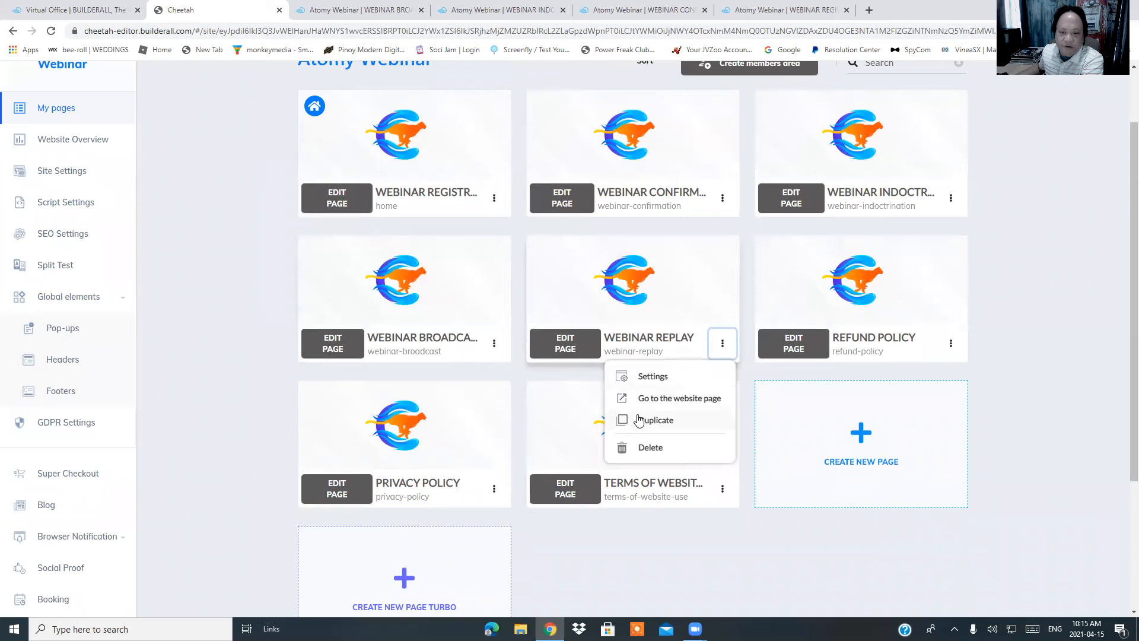
{"action": "left_click", "coordinate": [649, 399]}
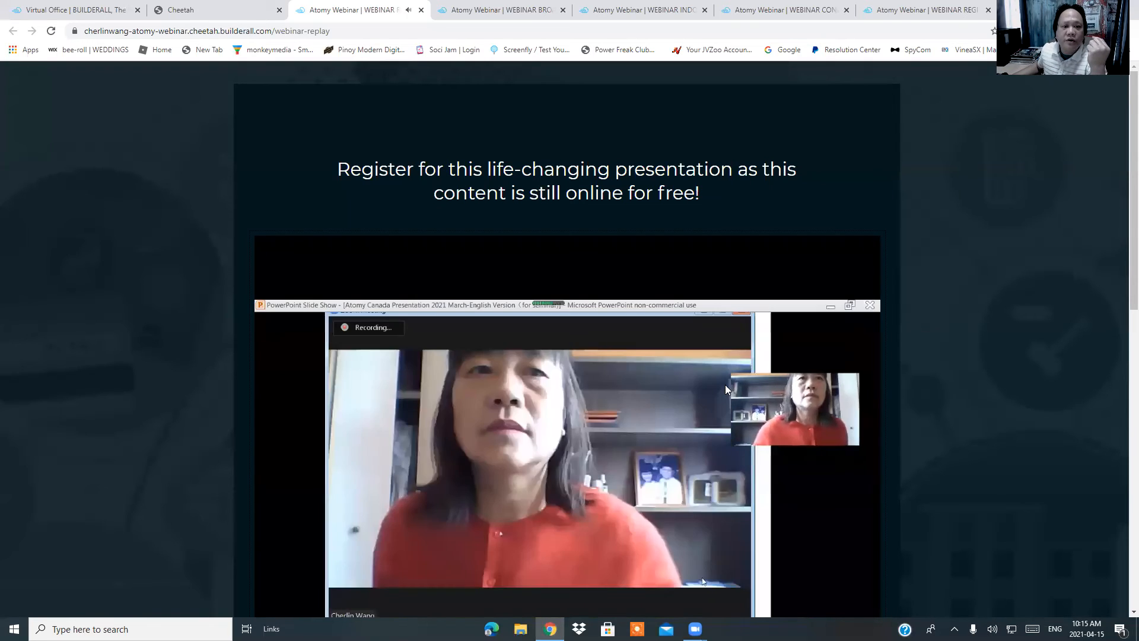
{"action": "scroll", "coordinate": [350, 437], "scroll_direction": "down", "scroll_amount": 3}
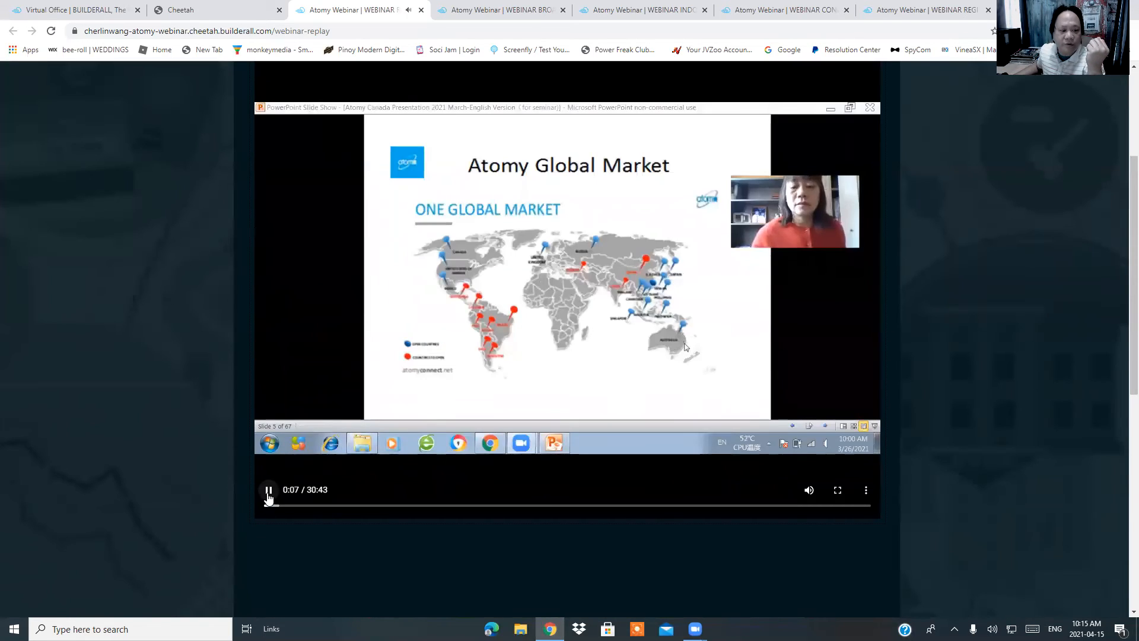
{"action": "left_click", "coordinate": [798, 346]}
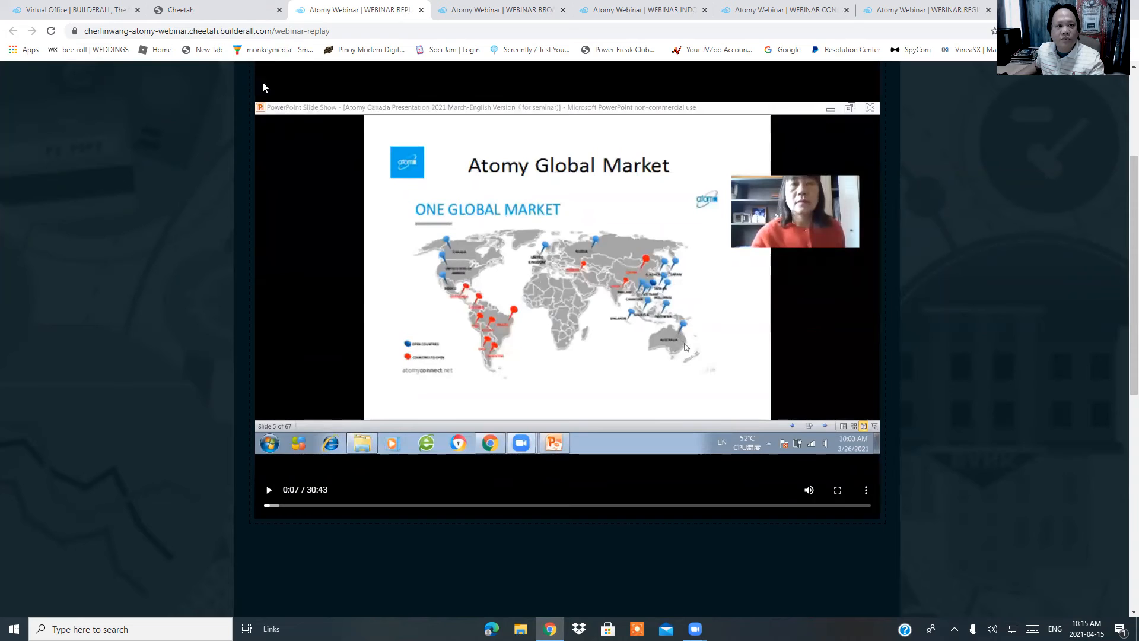
{"action": "left_click", "coordinate": [223, 13]}
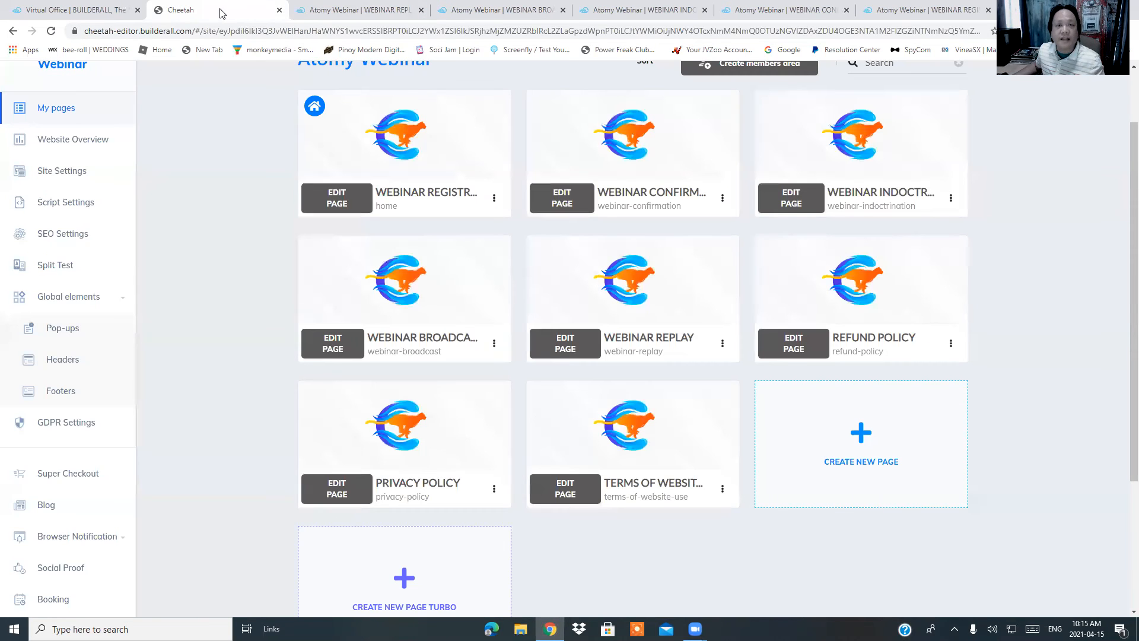
Step: Revisit the already open live Webinar Replay page and come back to the Atomy Webinar page list
{"action": "left_click", "coordinate": [348, 7]}
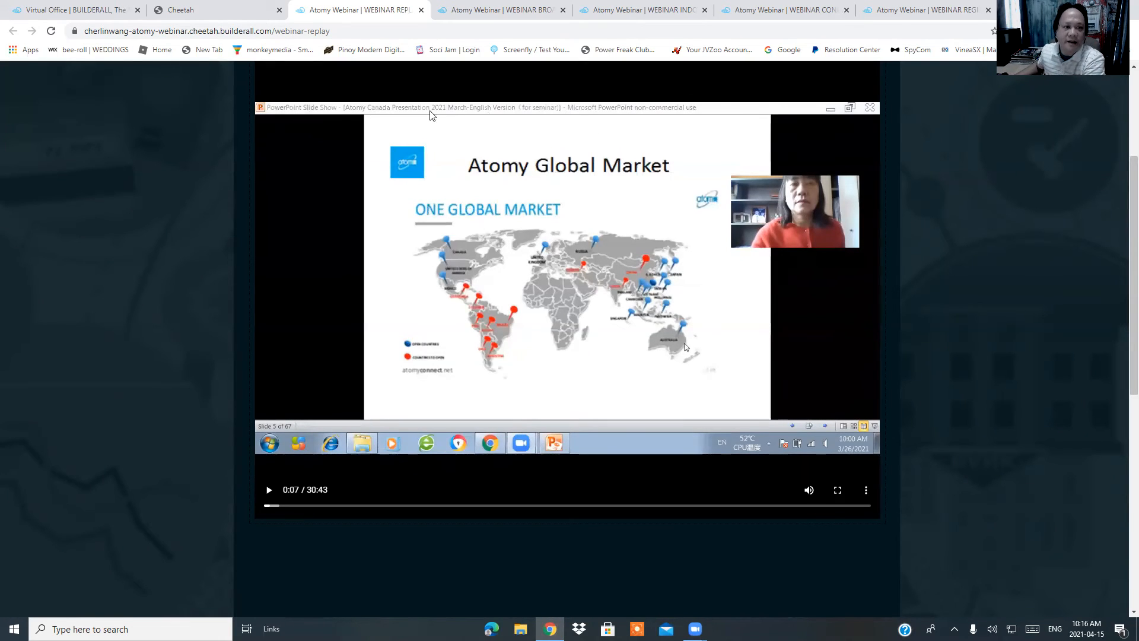
{"action": "left_click", "coordinate": [225, 13]}
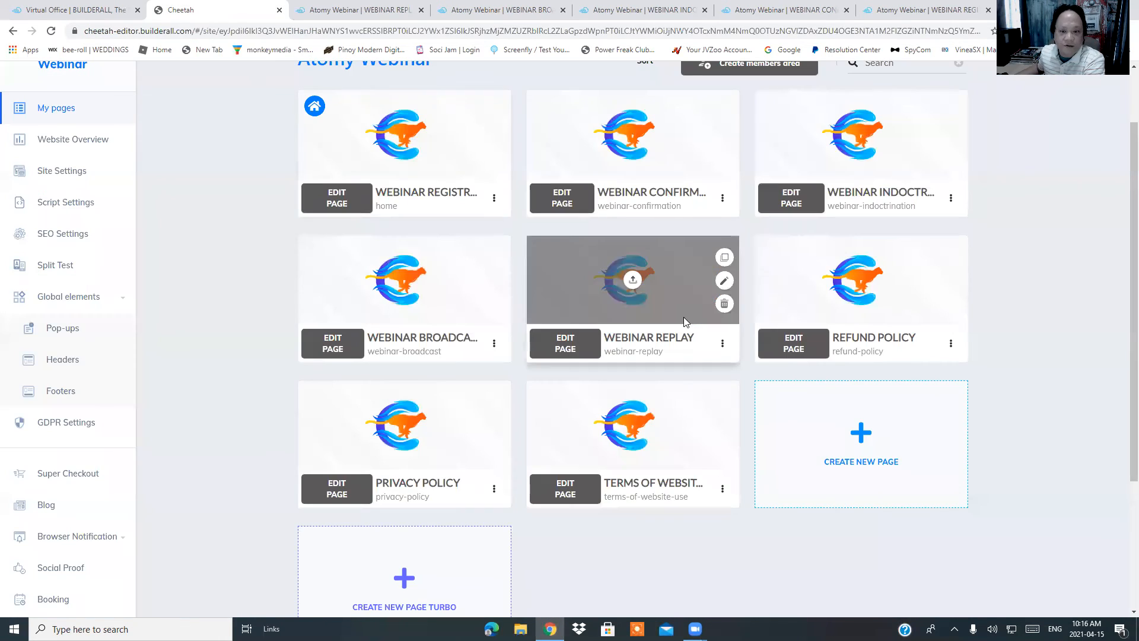
{"action": "mouse_move", "coordinate": [687, 408]}
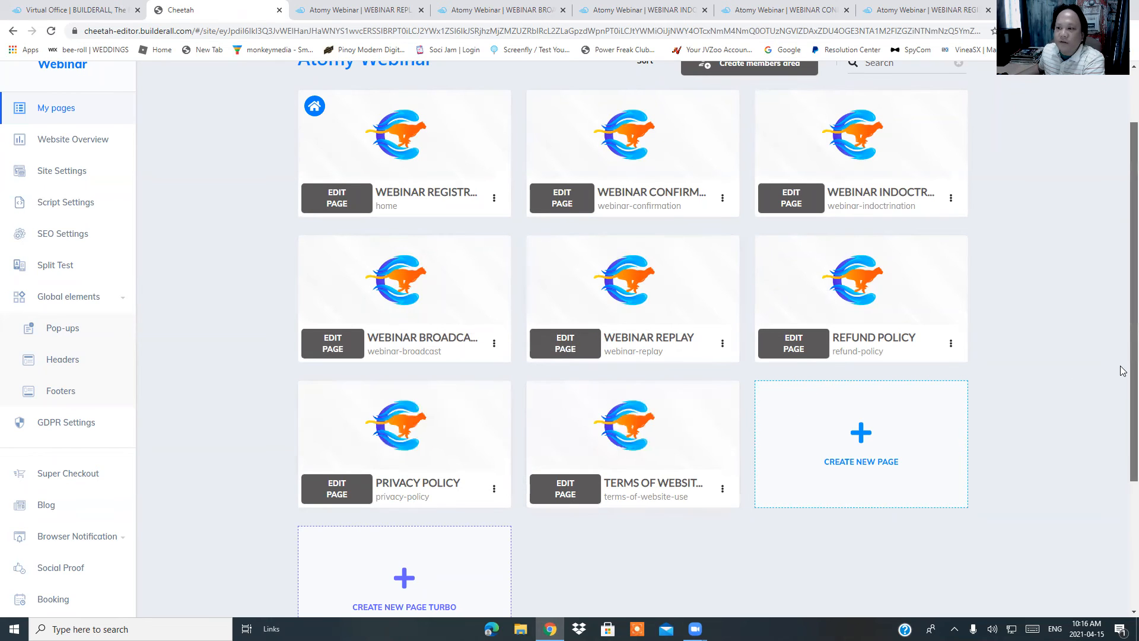
{"action": "scroll", "coordinate": [1123, 371], "scroll_direction": "up", "scroll_amount": 2}
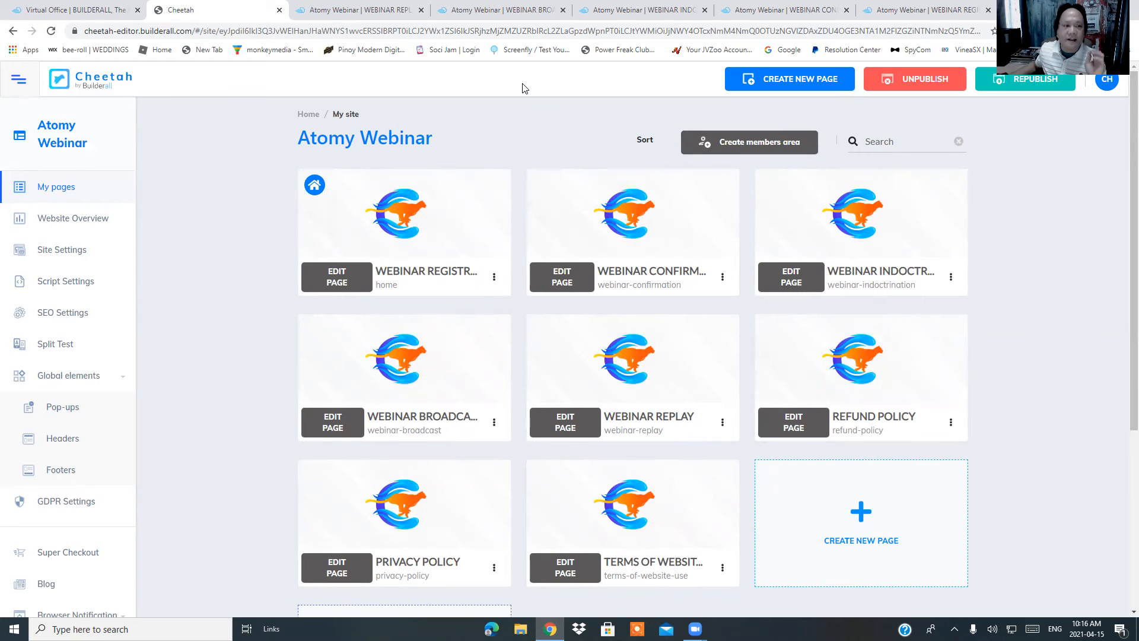
Step: Switch to the Builderall Virtual Office home page and look over the available tools, from Cheetah Website Builder to Website Chat Bot
{"action": "left_click", "coordinate": [108, 13]}
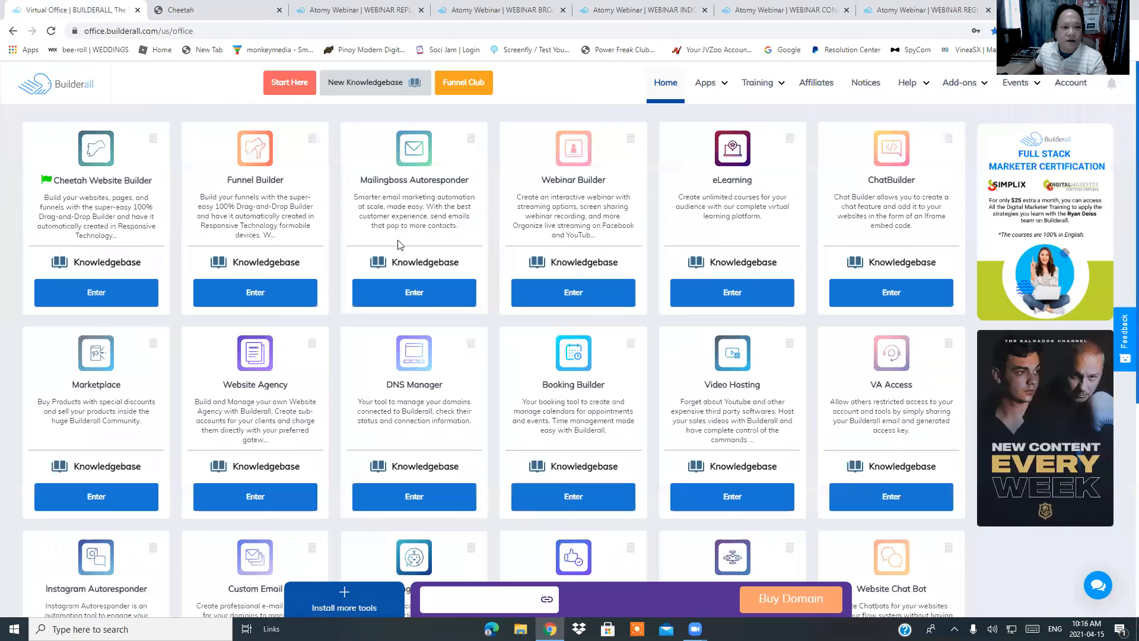
{"action": "scroll", "coordinate": [469, 240], "scroll_direction": "down", "scroll_amount": 3}
{"action": "scroll", "coordinate": [533, 276], "scroll_direction": "down", "scroll_amount": 2}
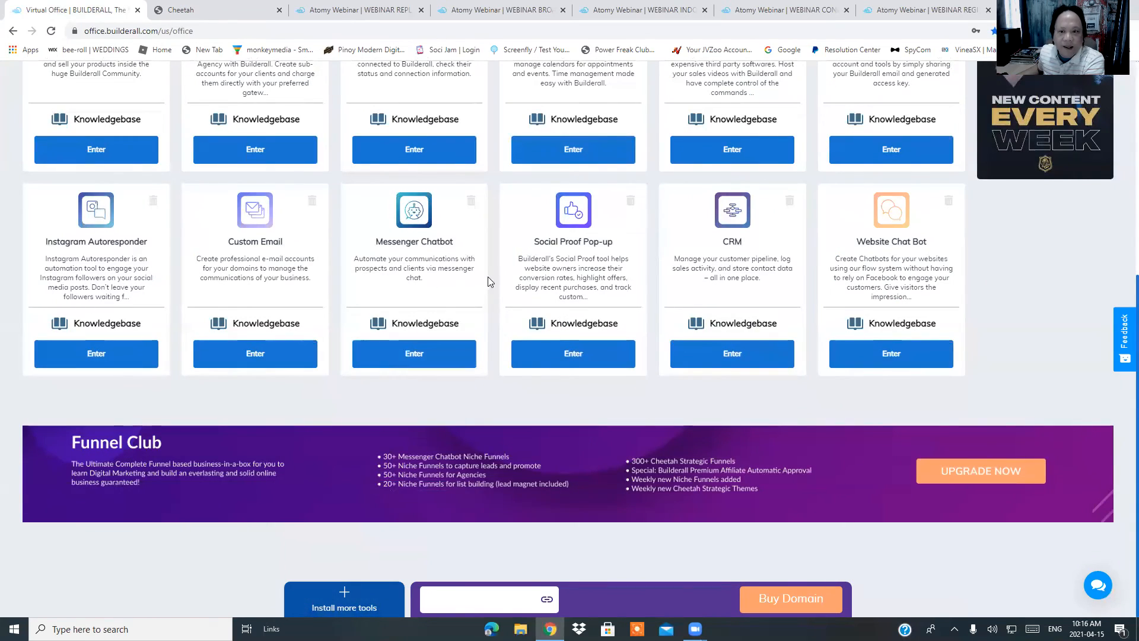
{"action": "scroll", "coordinate": [487, 280], "scroll_direction": "up", "scroll_amount": 2}
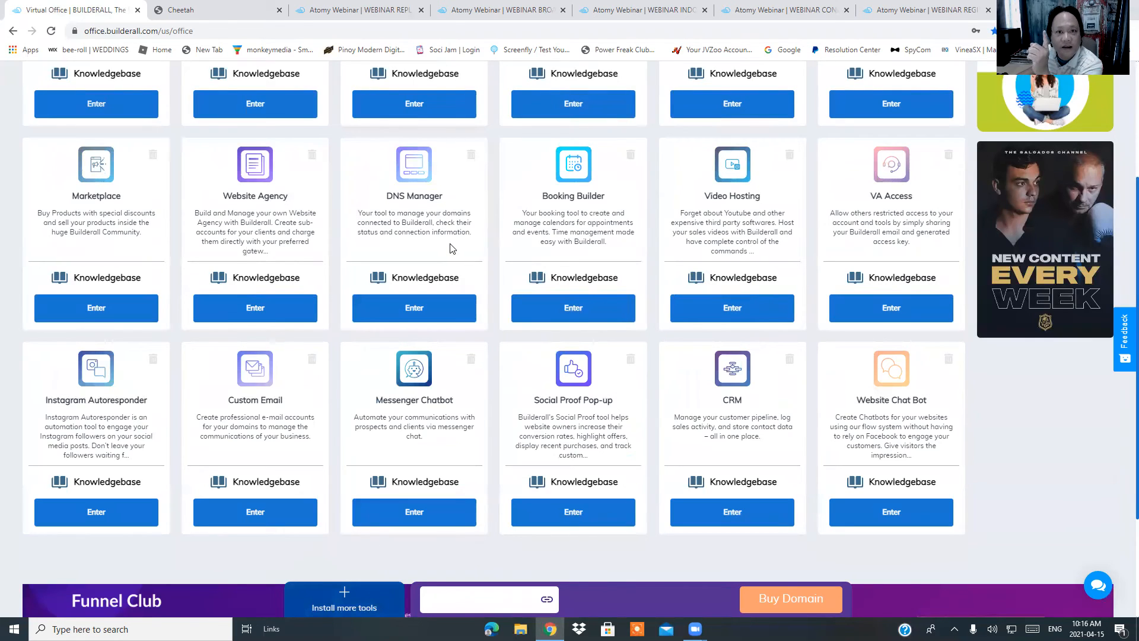
{"action": "scroll", "coordinate": [448, 247], "scroll_direction": "down", "scroll_amount": 1}
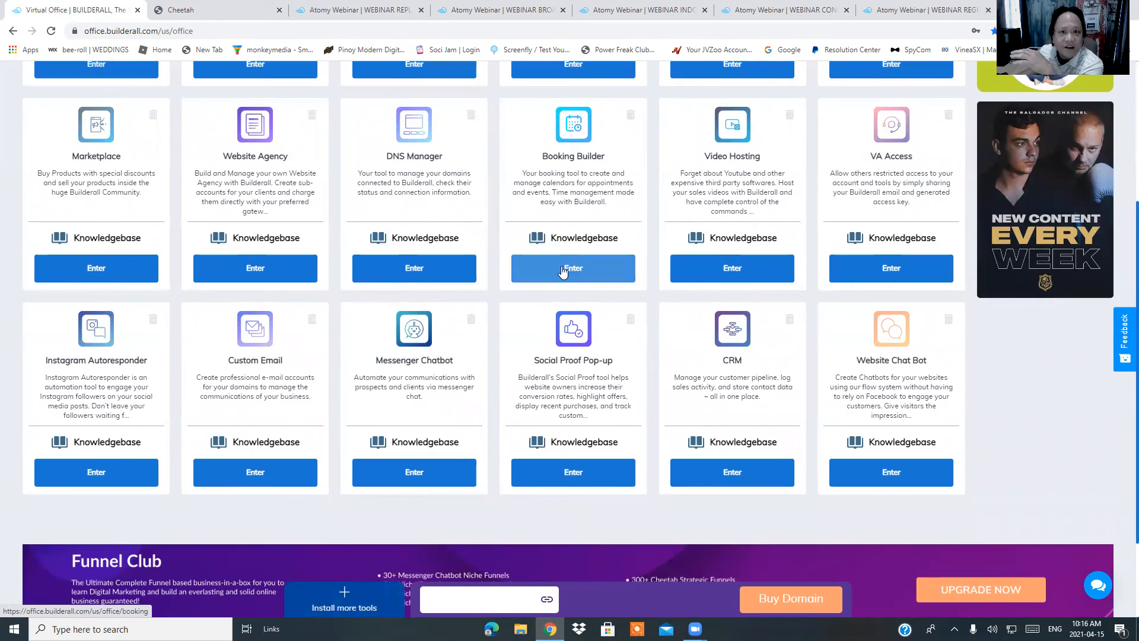
{"action": "scroll", "coordinate": [562, 270], "scroll_direction": "up", "scroll_amount": 4}
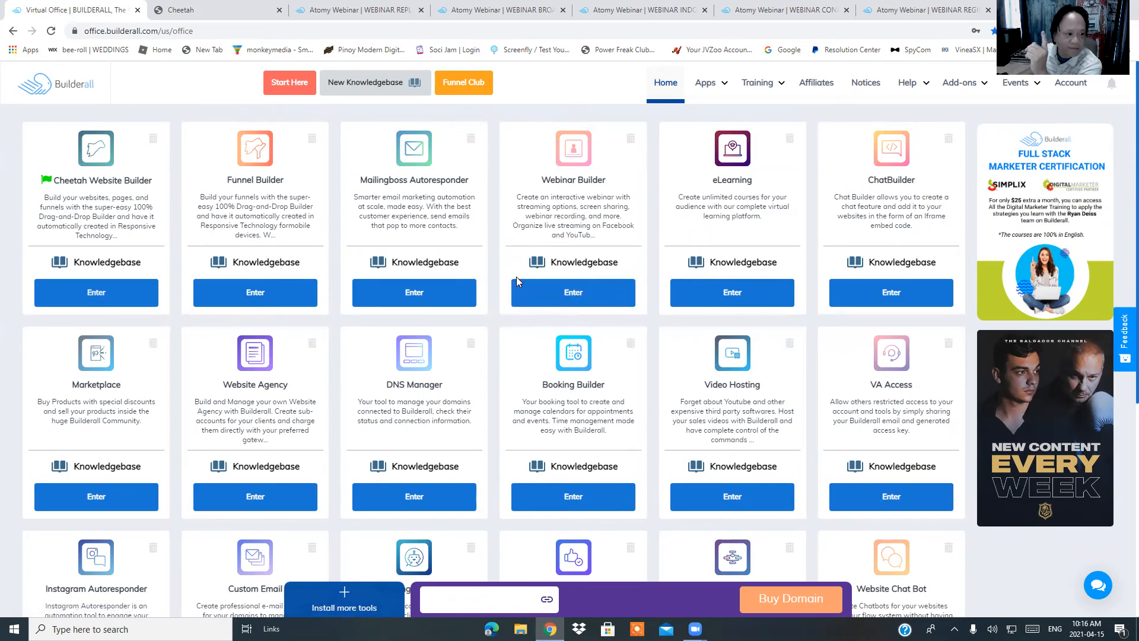
{"action": "scroll", "coordinate": [515, 276], "scroll_direction": "down", "scroll_amount": 3}
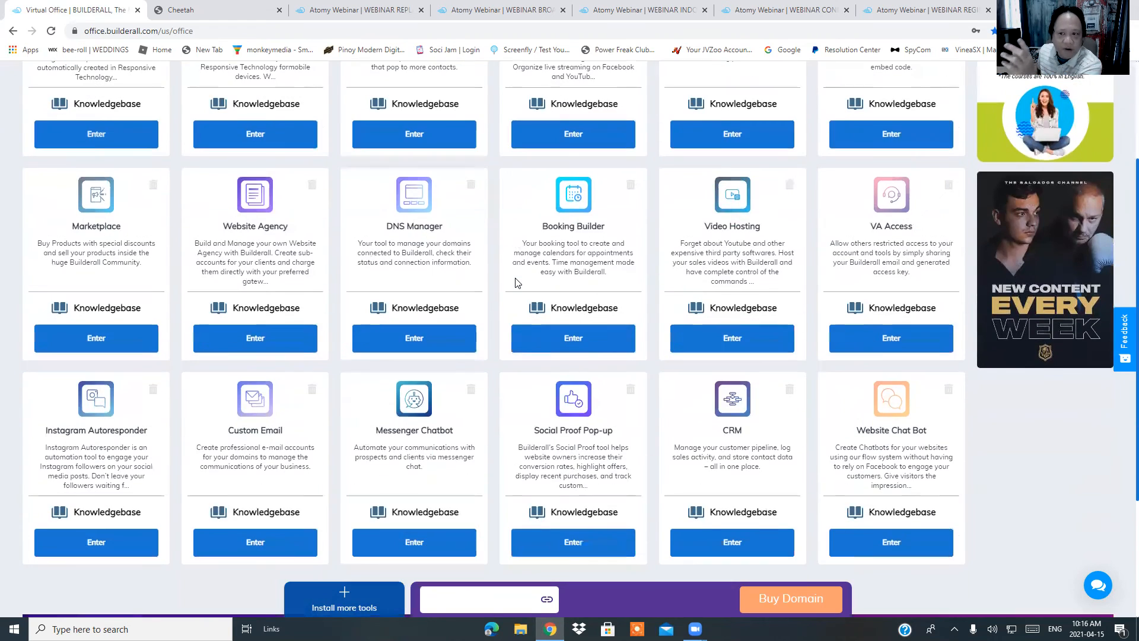
{"action": "scroll", "coordinate": [515, 283], "scroll_direction": "down", "scroll_amount": 2}
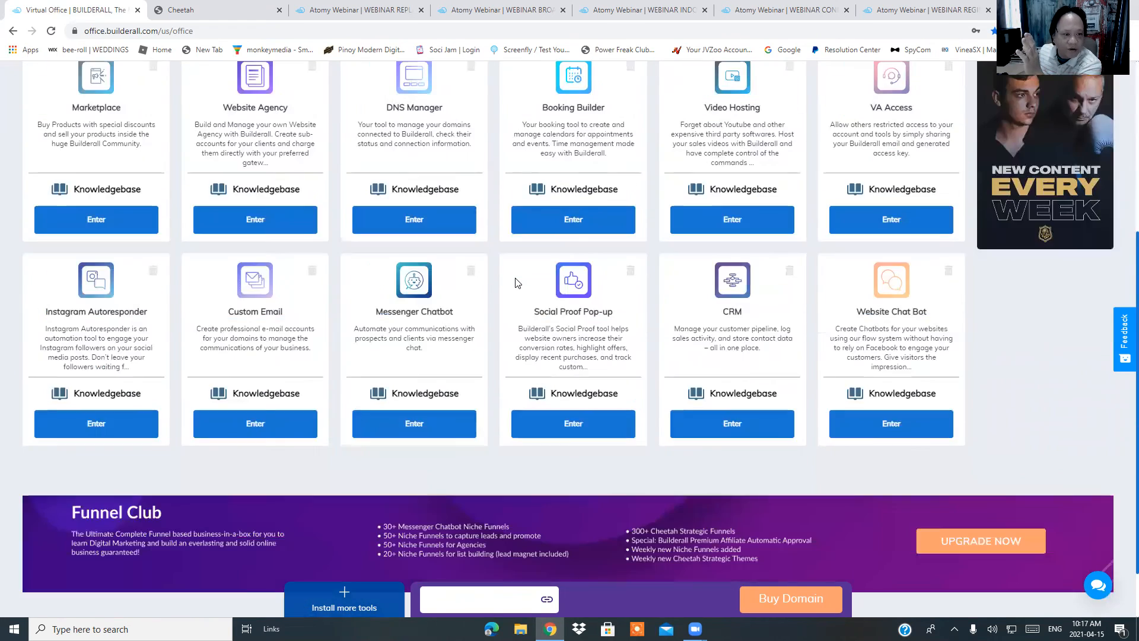
{"action": "scroll", "coordinate": [515, 283], "scroll_direction": "up", "scroll_amount": 5}
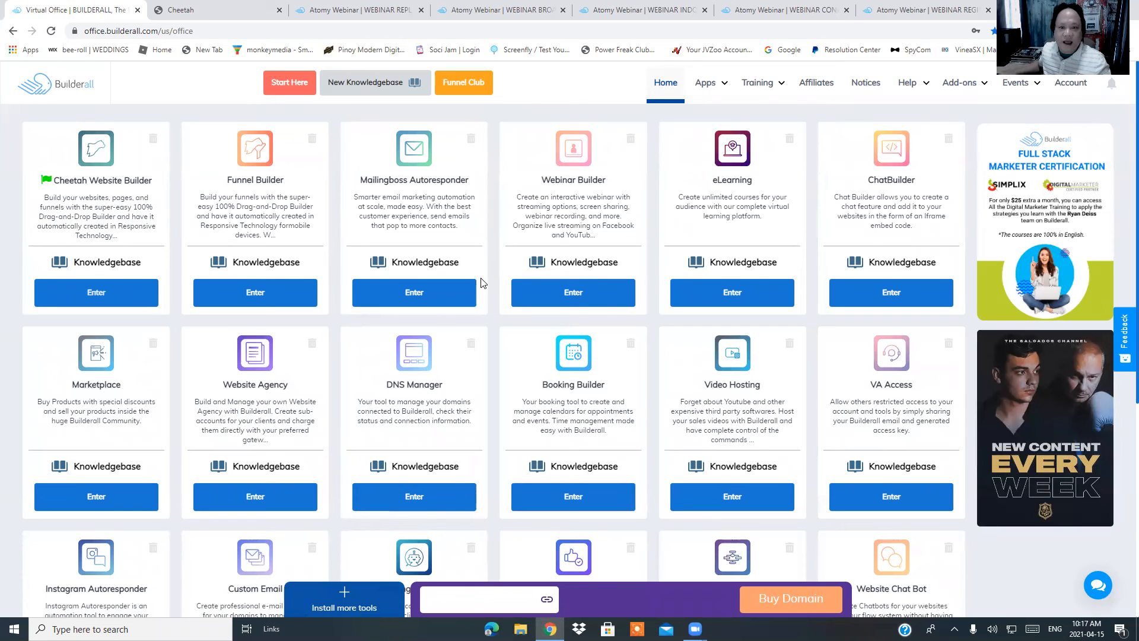
{"action": "scroll", "coordinate": [475, 302], "scroll_direction": "down", "scroll_amount": 4}
{"action": "scroll", "coordinate": [457, 328], "scroll_direction": "up", "scroll_amount": 4}
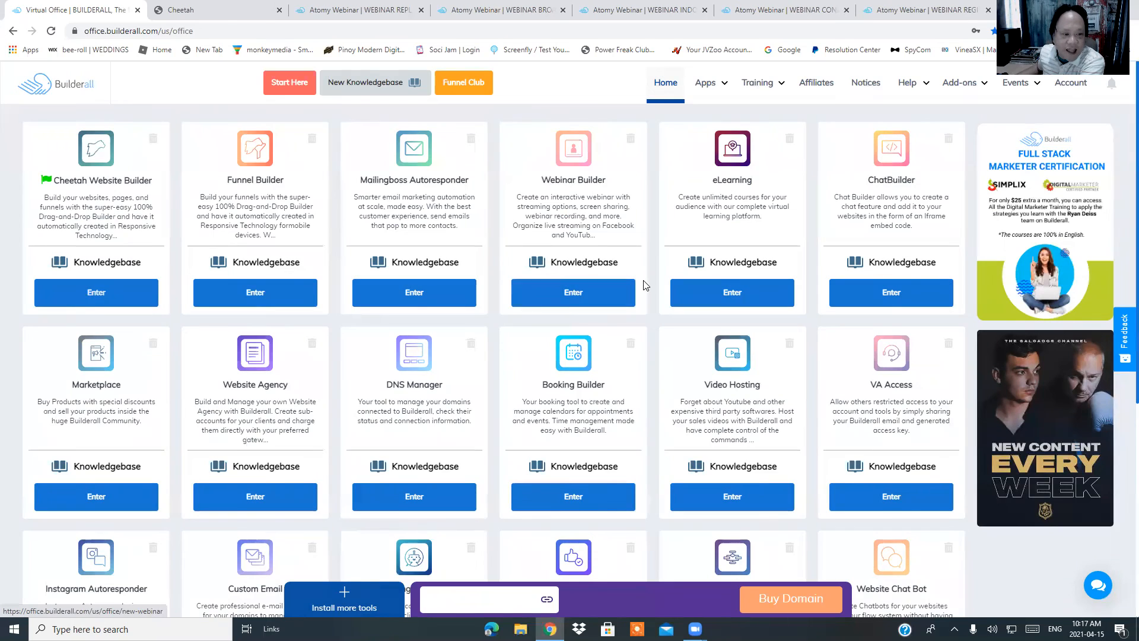
{"action": "scroll", "coordinate": [642, 291], "scroll_direction": "down", "scroll_amount": 2}
{"action": "scroll", "coordinate": [642, 290], "scroll_direction": "down", "scroll_amount": 4}
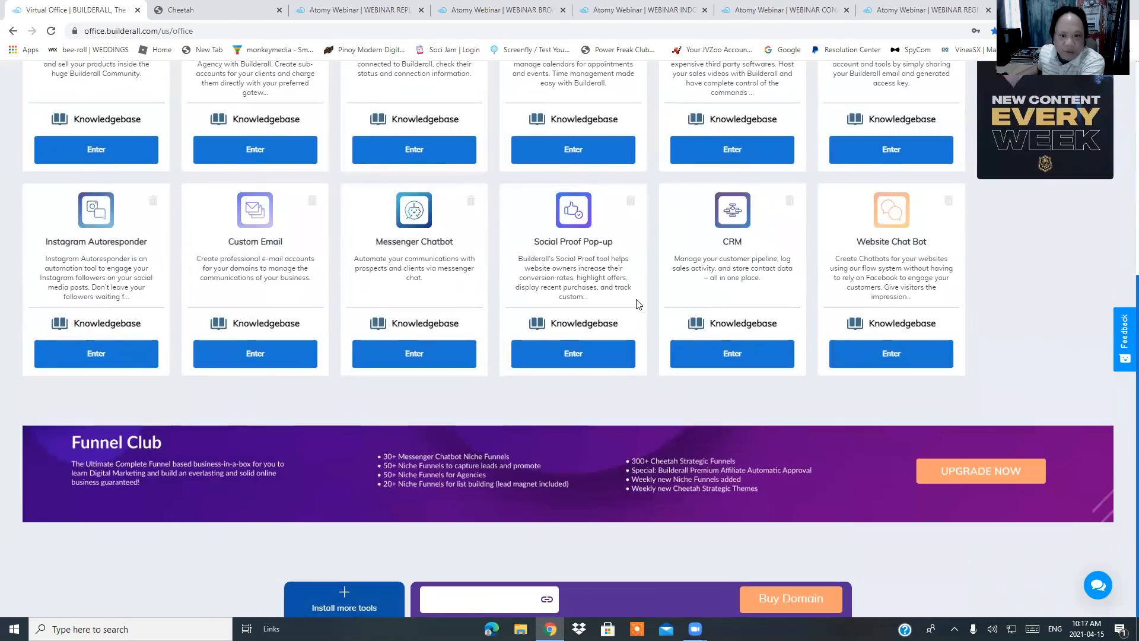
Step: Open the Webinar Builder tool from the Virtual Office home page
{"action": "scroll", "coordinate": [638, 300], "scroll_direction": "up", "scroll_amount": 5}
{"action": "scroll", "coordinate": [638, 302], "scroll_direction": "up", "scroll_amount": 1}
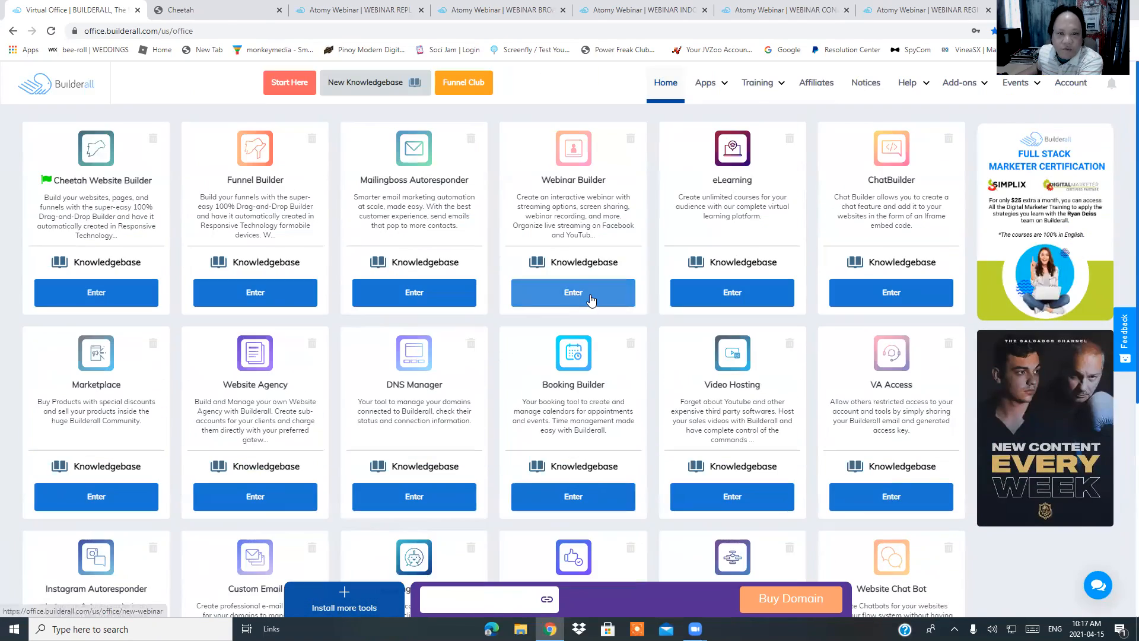
{"action": "left_click", "coordinate": [591, 300]}
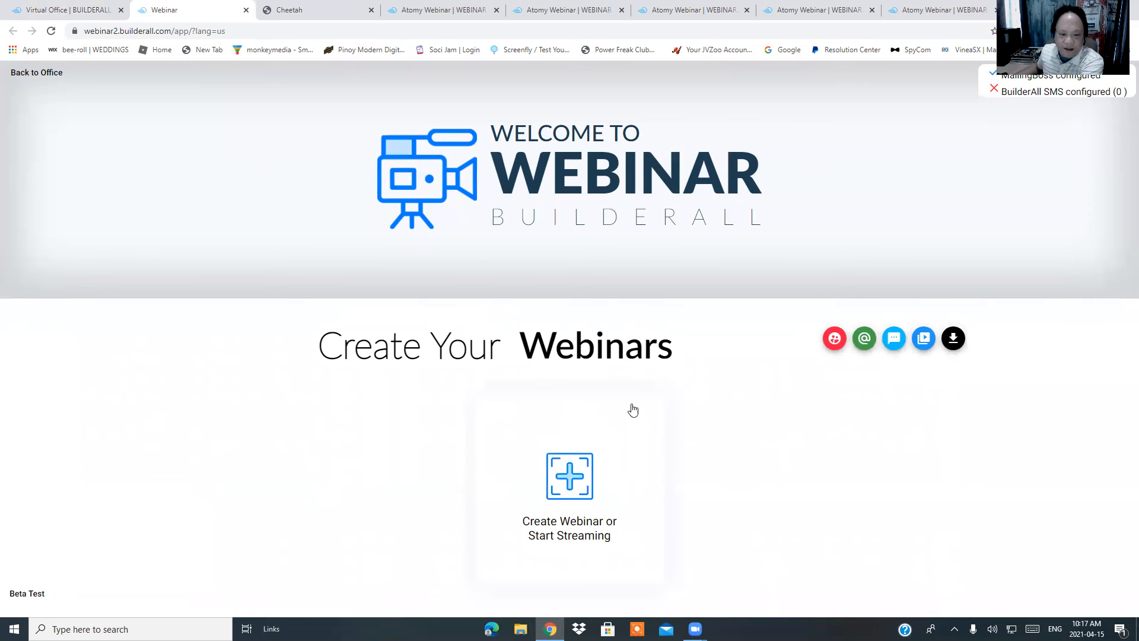
Step: Review the new webinar setup with the Evergreen / Scheduled Webinar type up to its name option, and dismiss it without creating a webinar
{"action": "left_click", "coordinate": [569, 493]}
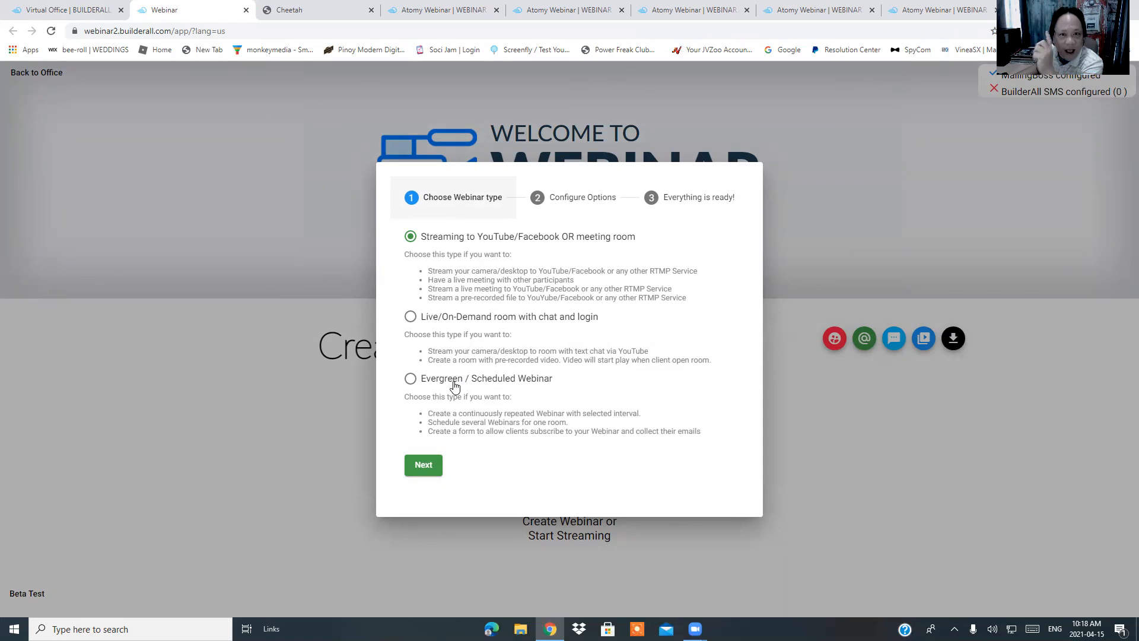
{"action": "left_click", "coordinate": [412, 382]}
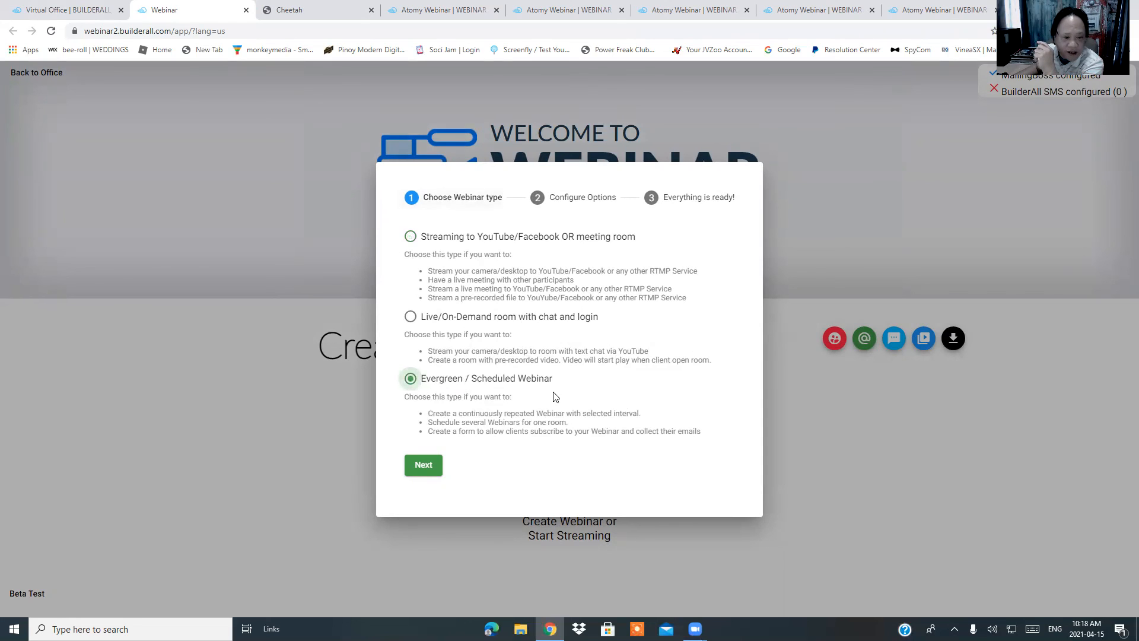
{"action": "left_click", "coordinate": [436, 471]}
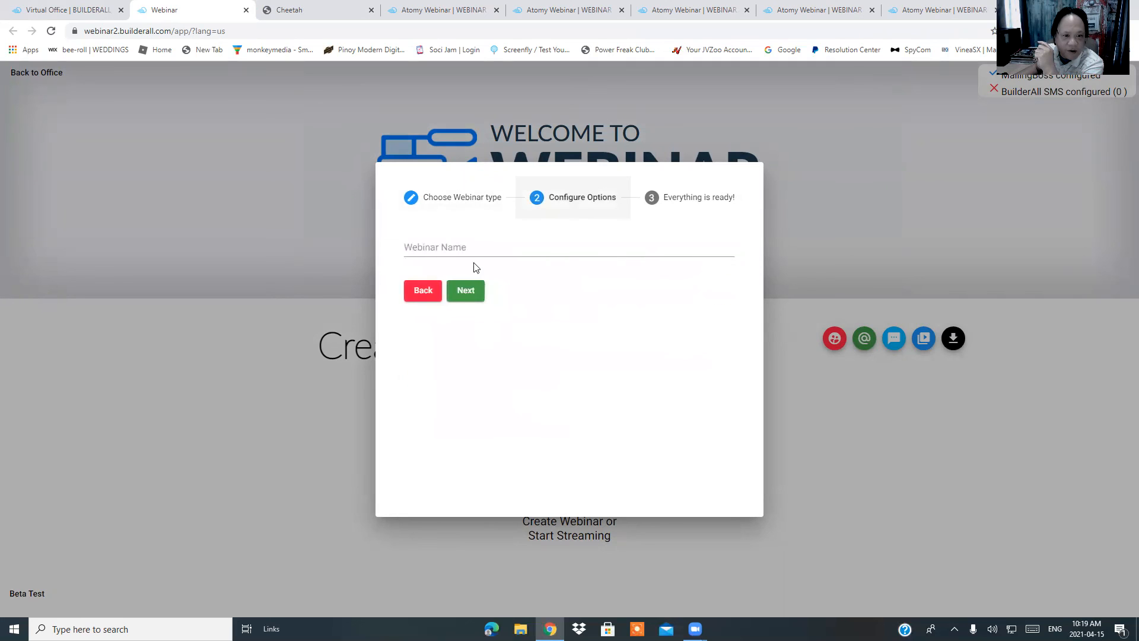
{"action": "left_click", "coordinate": [487, 245]}
{"action": "left_click", "coordinate": [832, 241]}
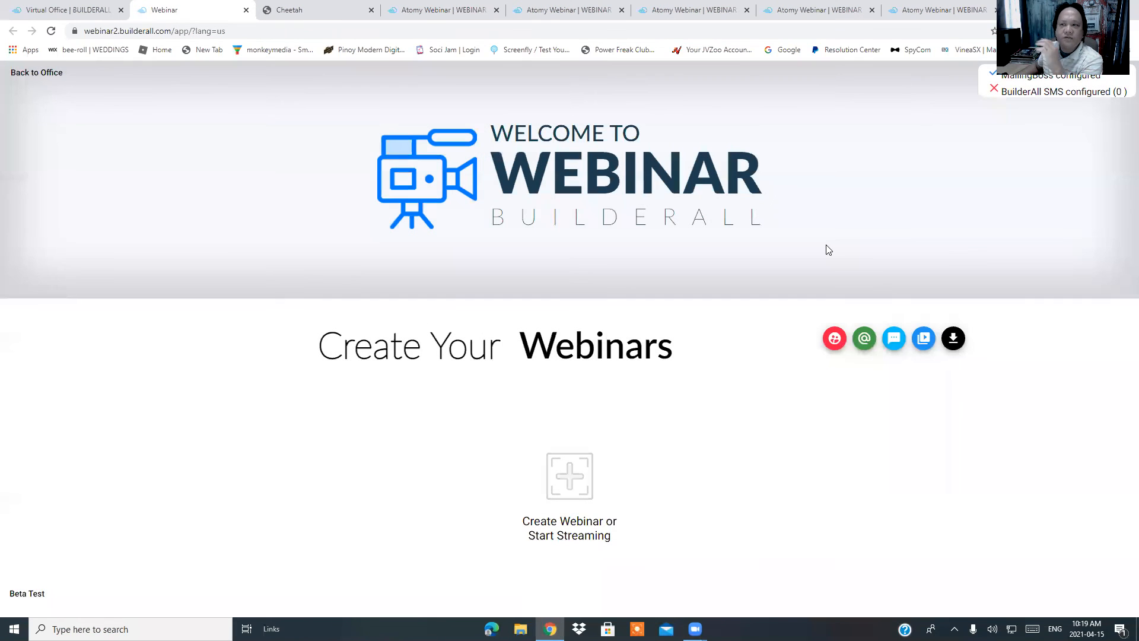